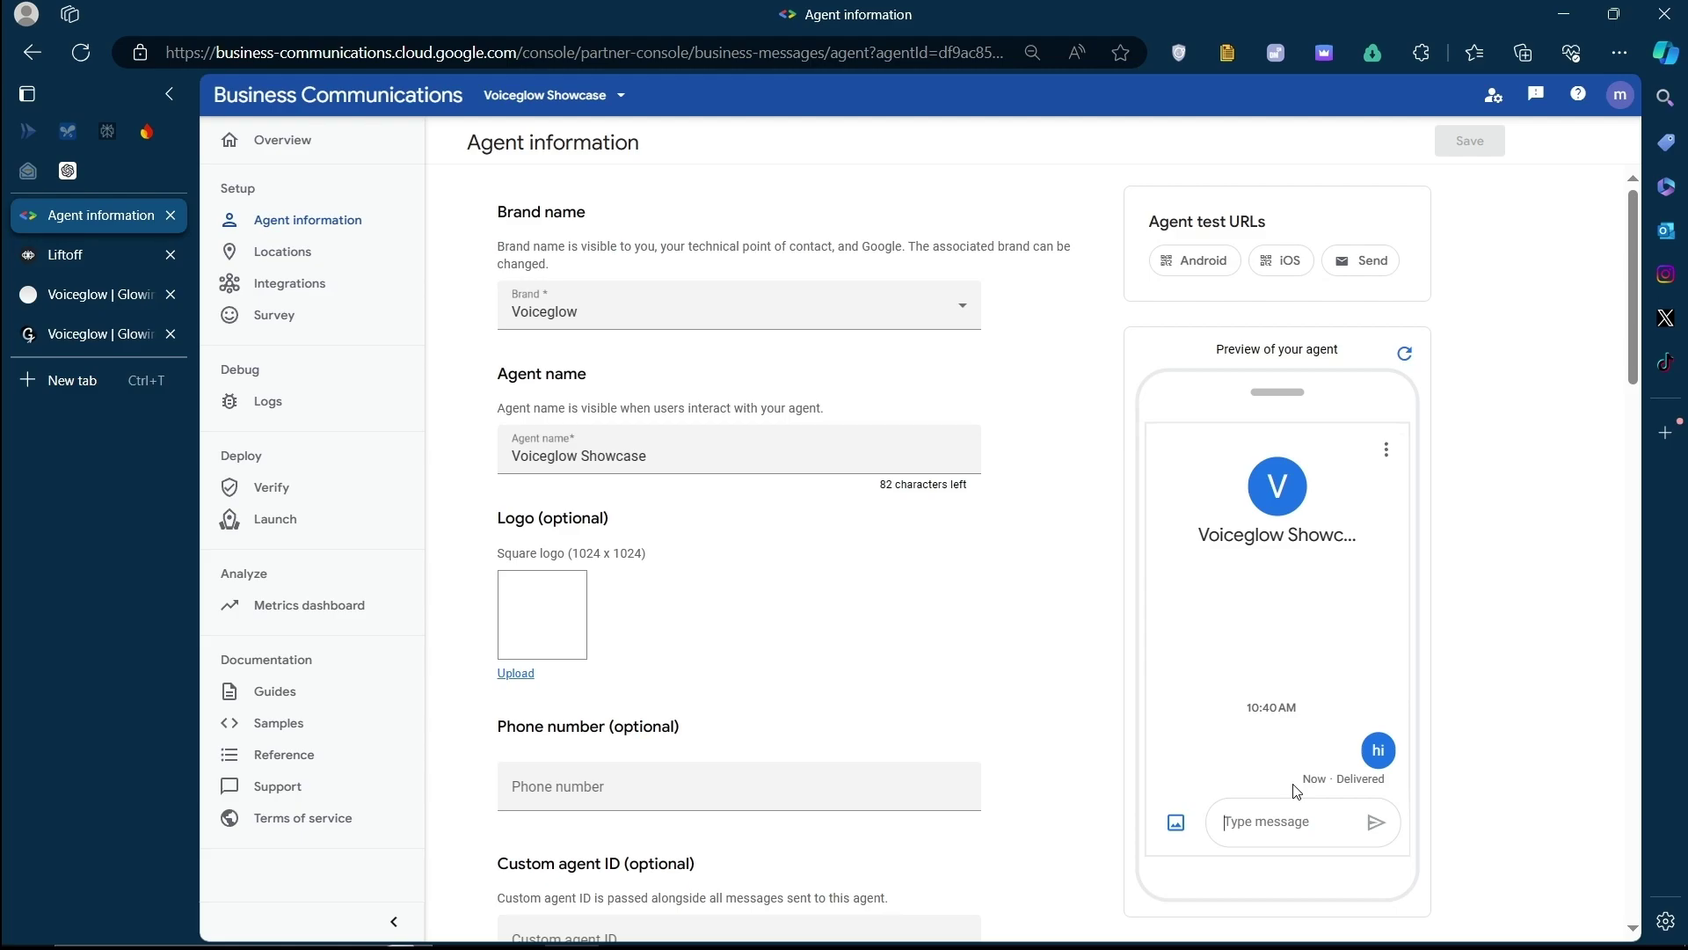
scroll(1294, 684, up, 1)
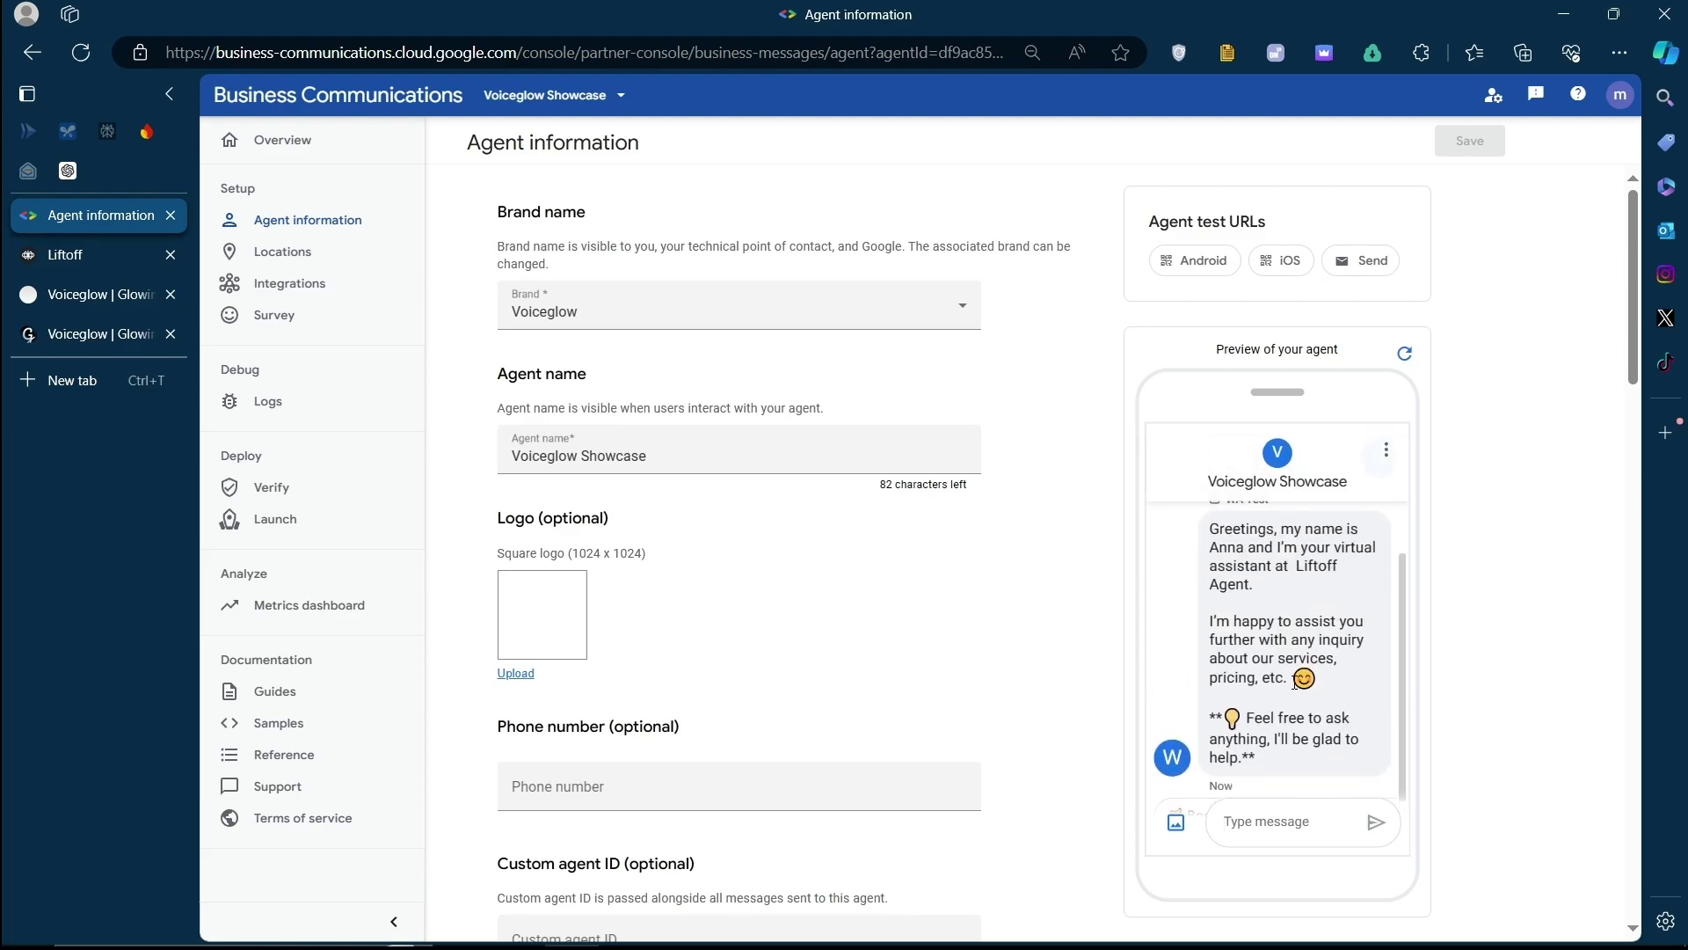
scroll(1294, 683, up, 1)
scroll(1214, 596, down, 2)
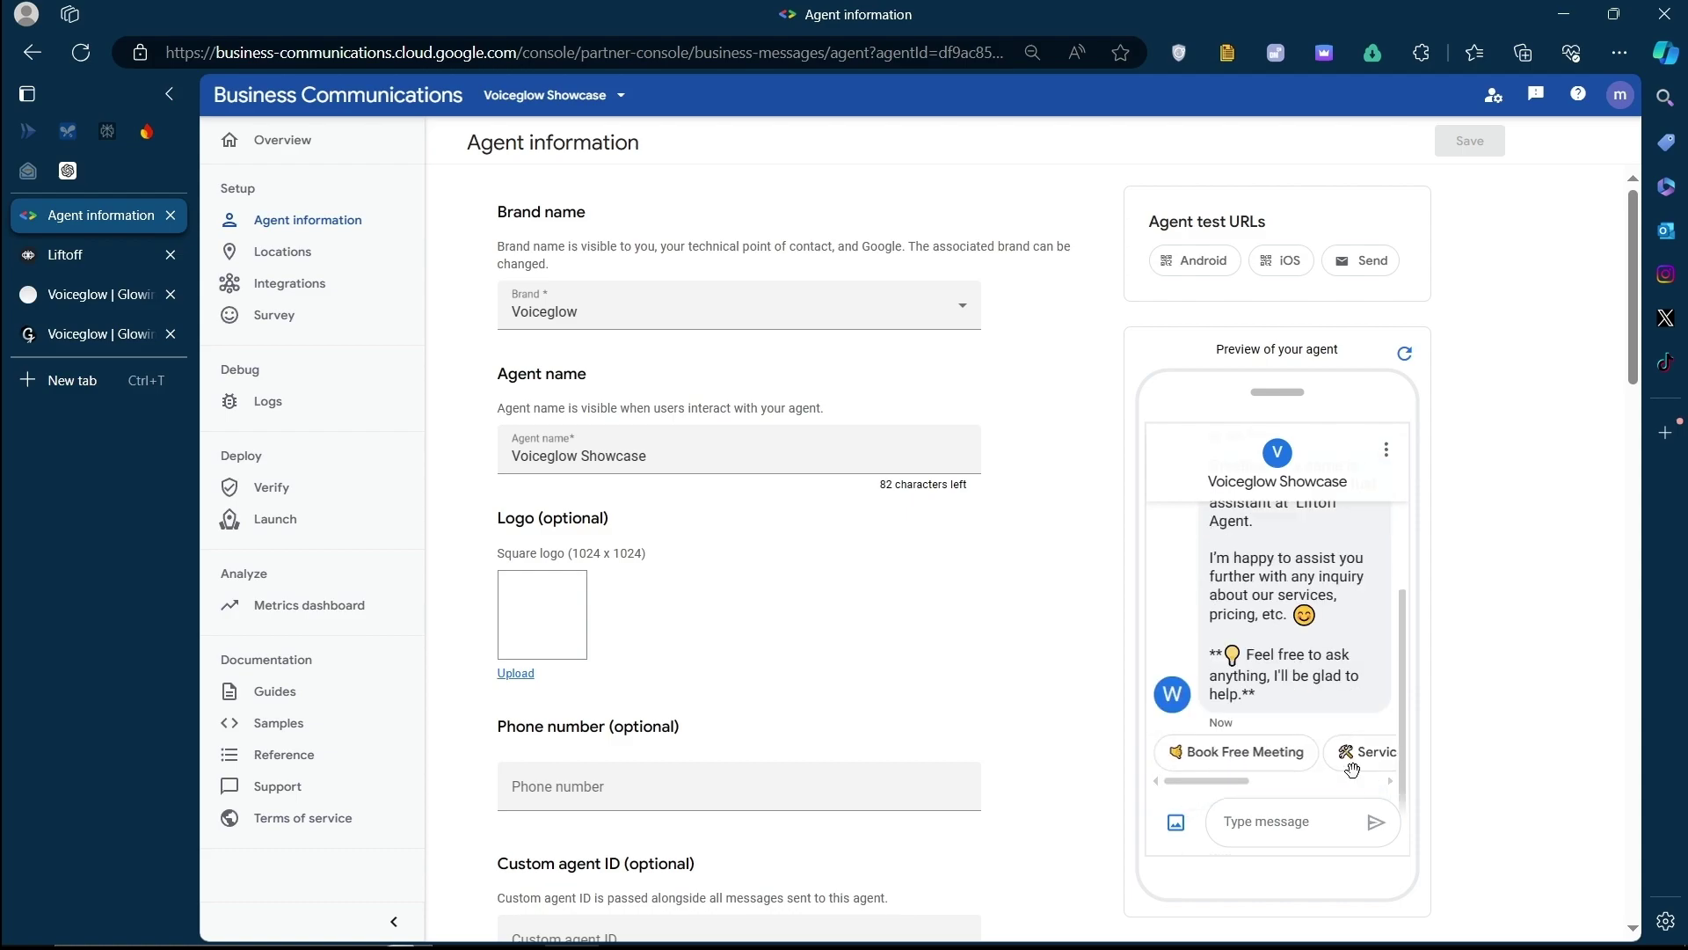
Tap Book Free Meeting in the agent preview chat, view Verify, and check the mirrored Voiceglow conversation
click(1212, 759)
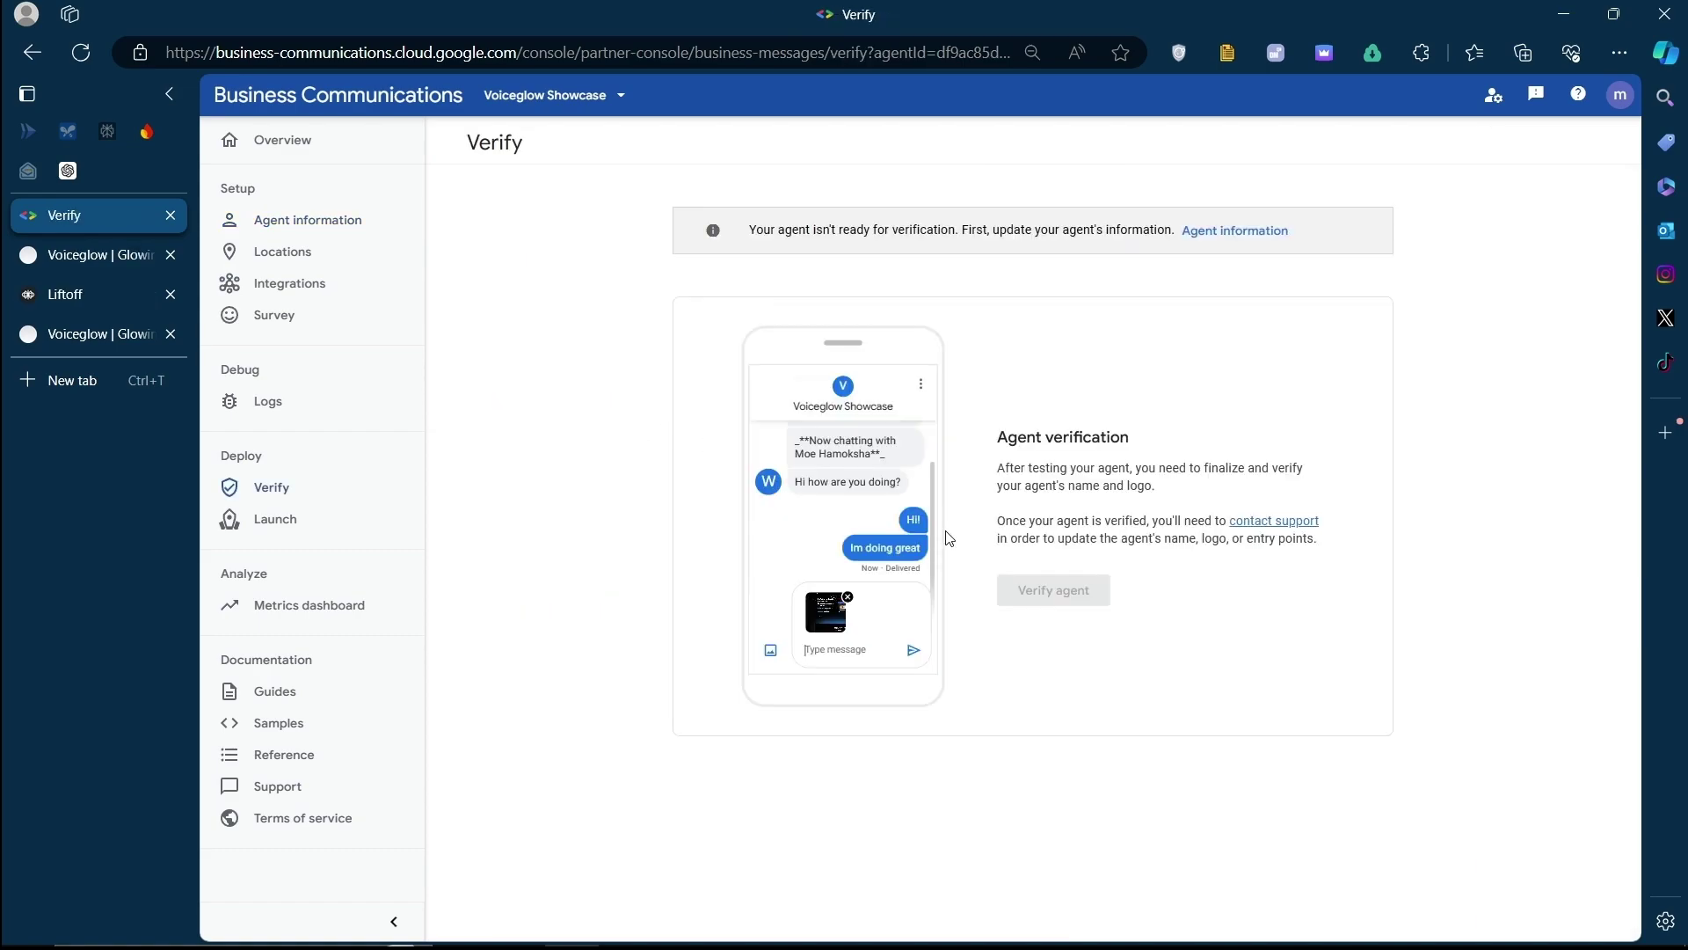
click(915, 649)
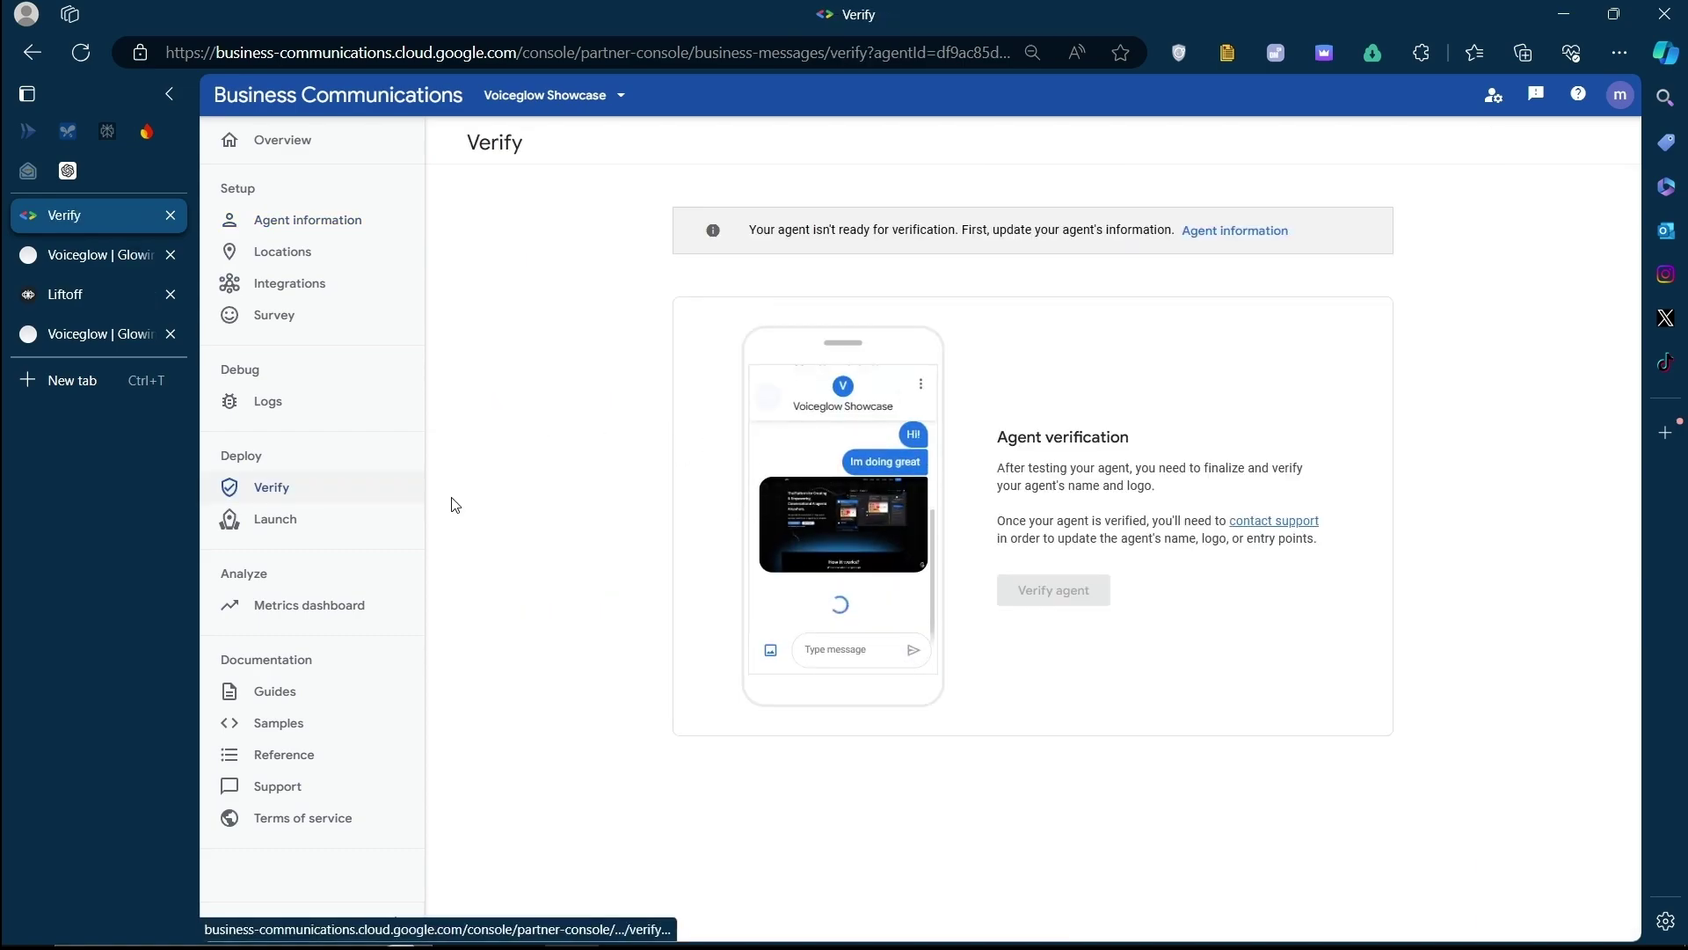
click(91, 255)
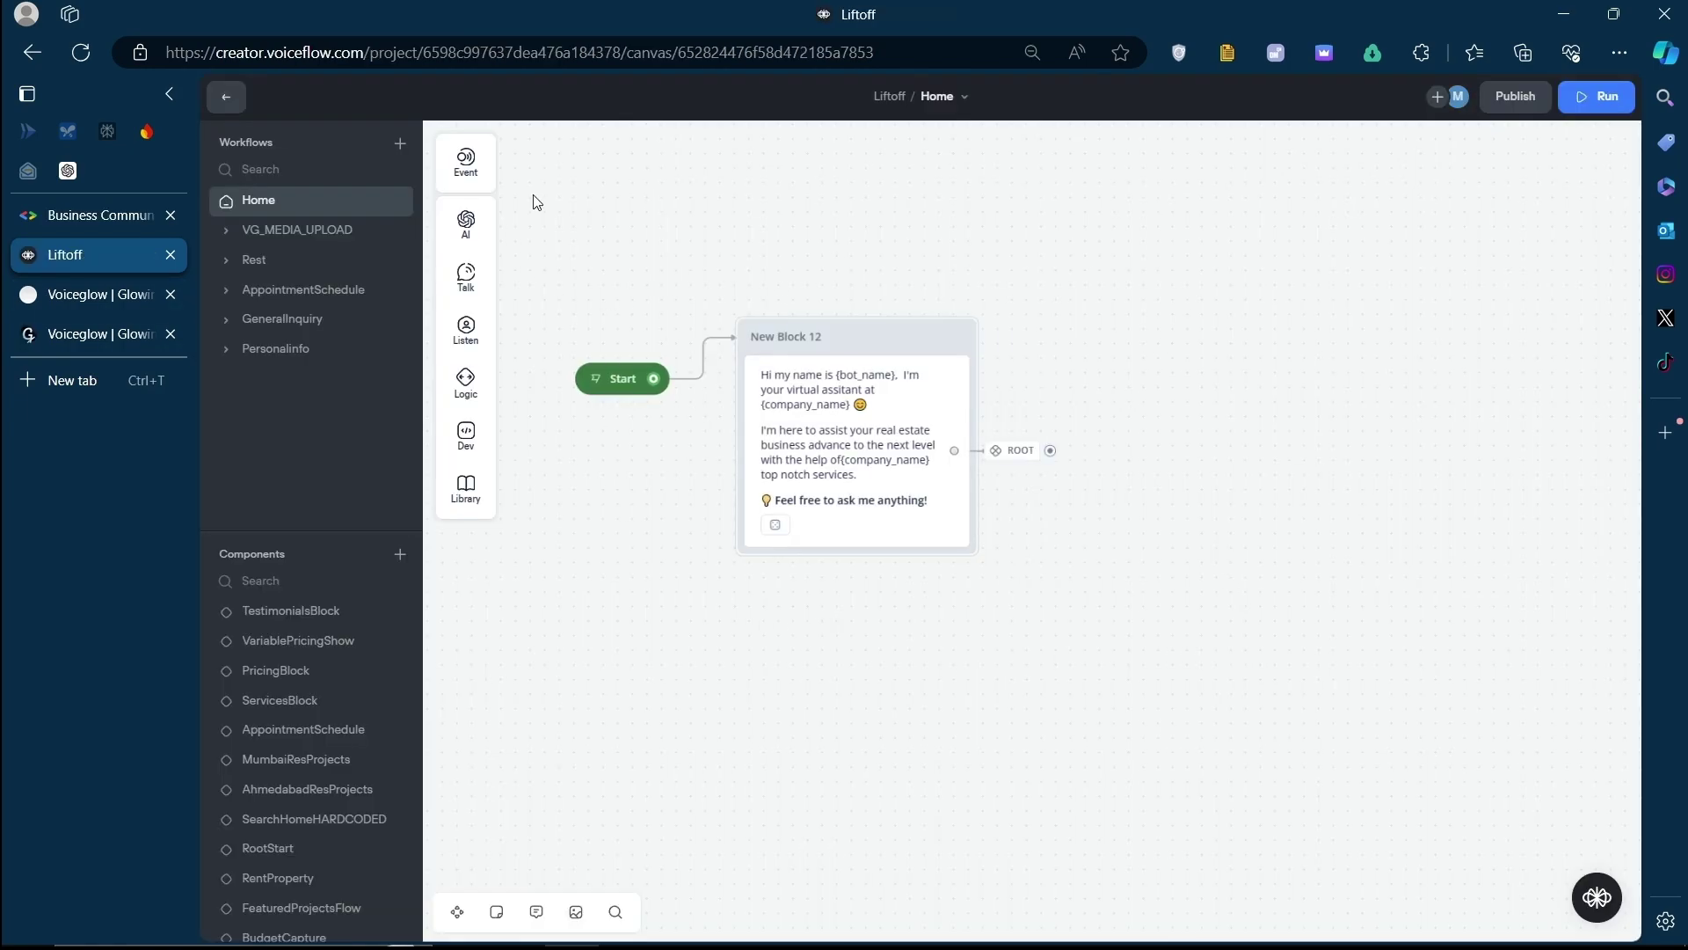
Go from the Liftoff Home workflow back to the WA Test agent overview in Voiceglow
mouse_move(858, 436)
click(82, 303)
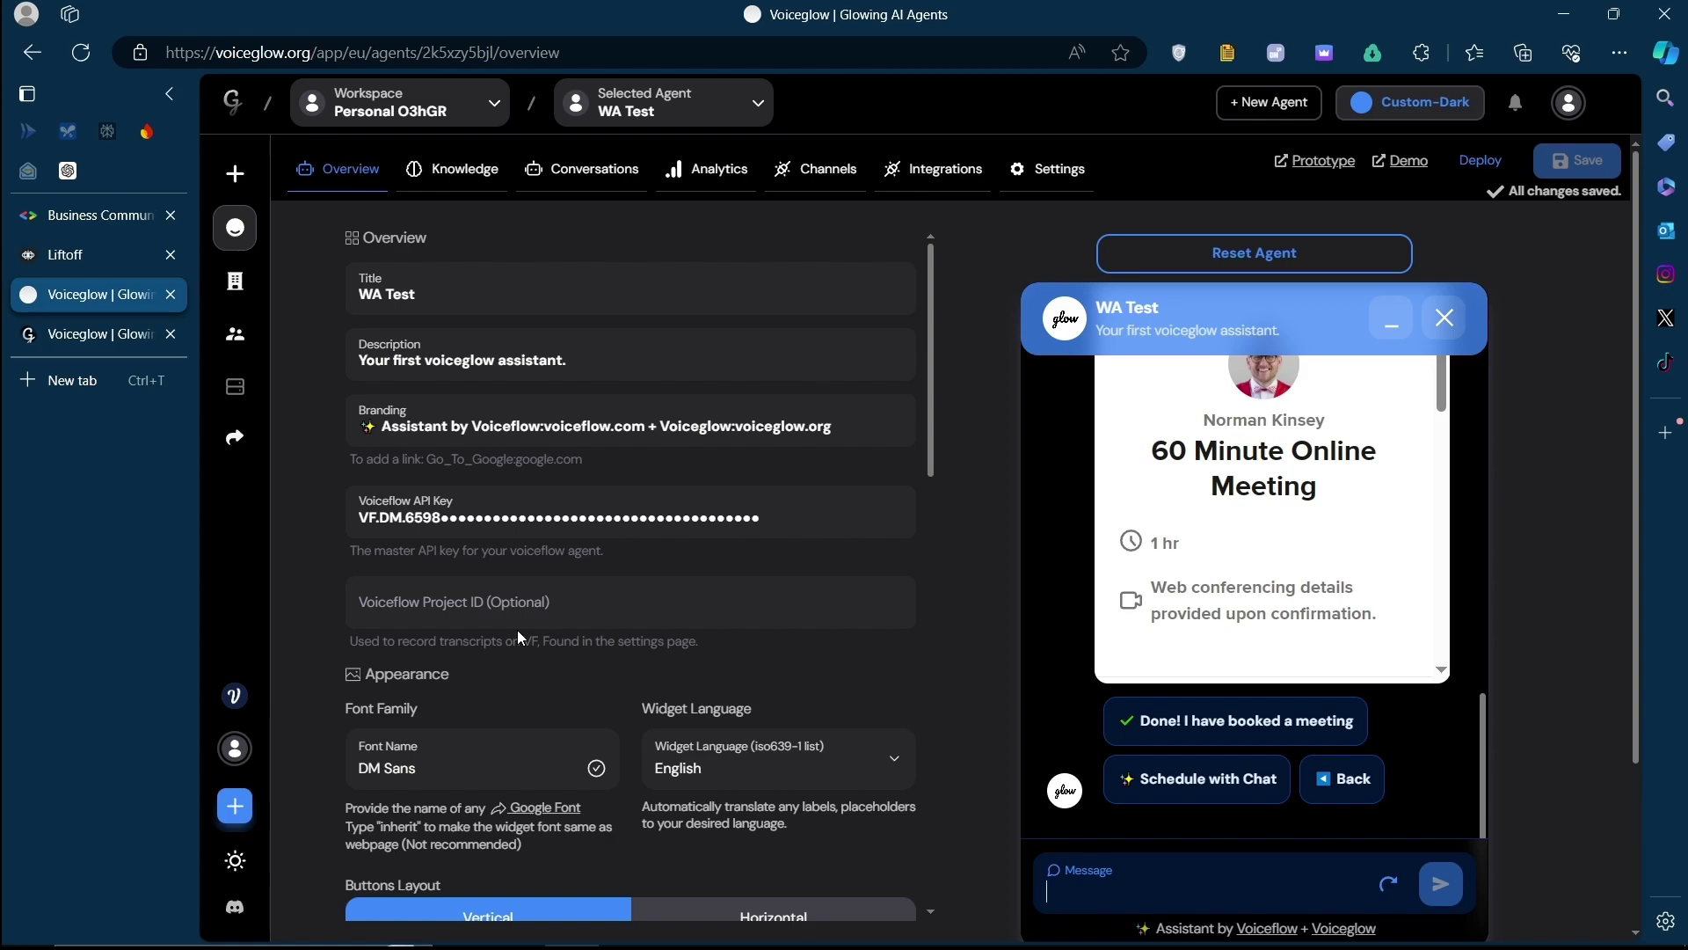
Review the WA Test channel list and Voiceglow sign-in options, then return to the Liftoff canvas
click(818, 170)
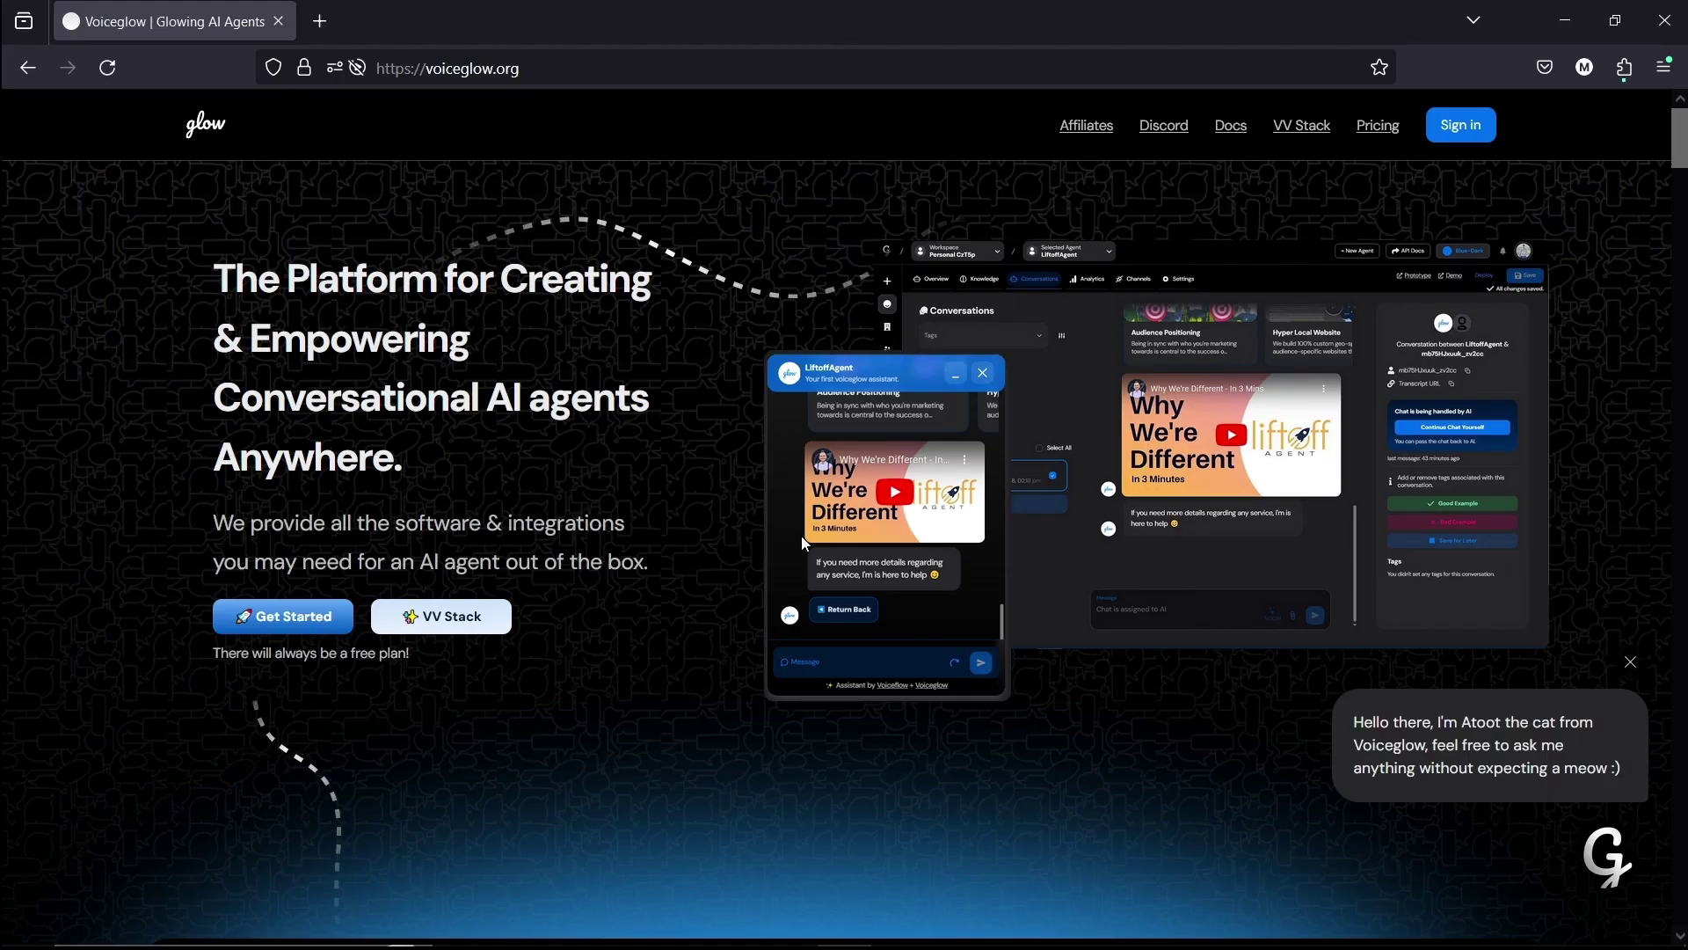
click(284, 621)
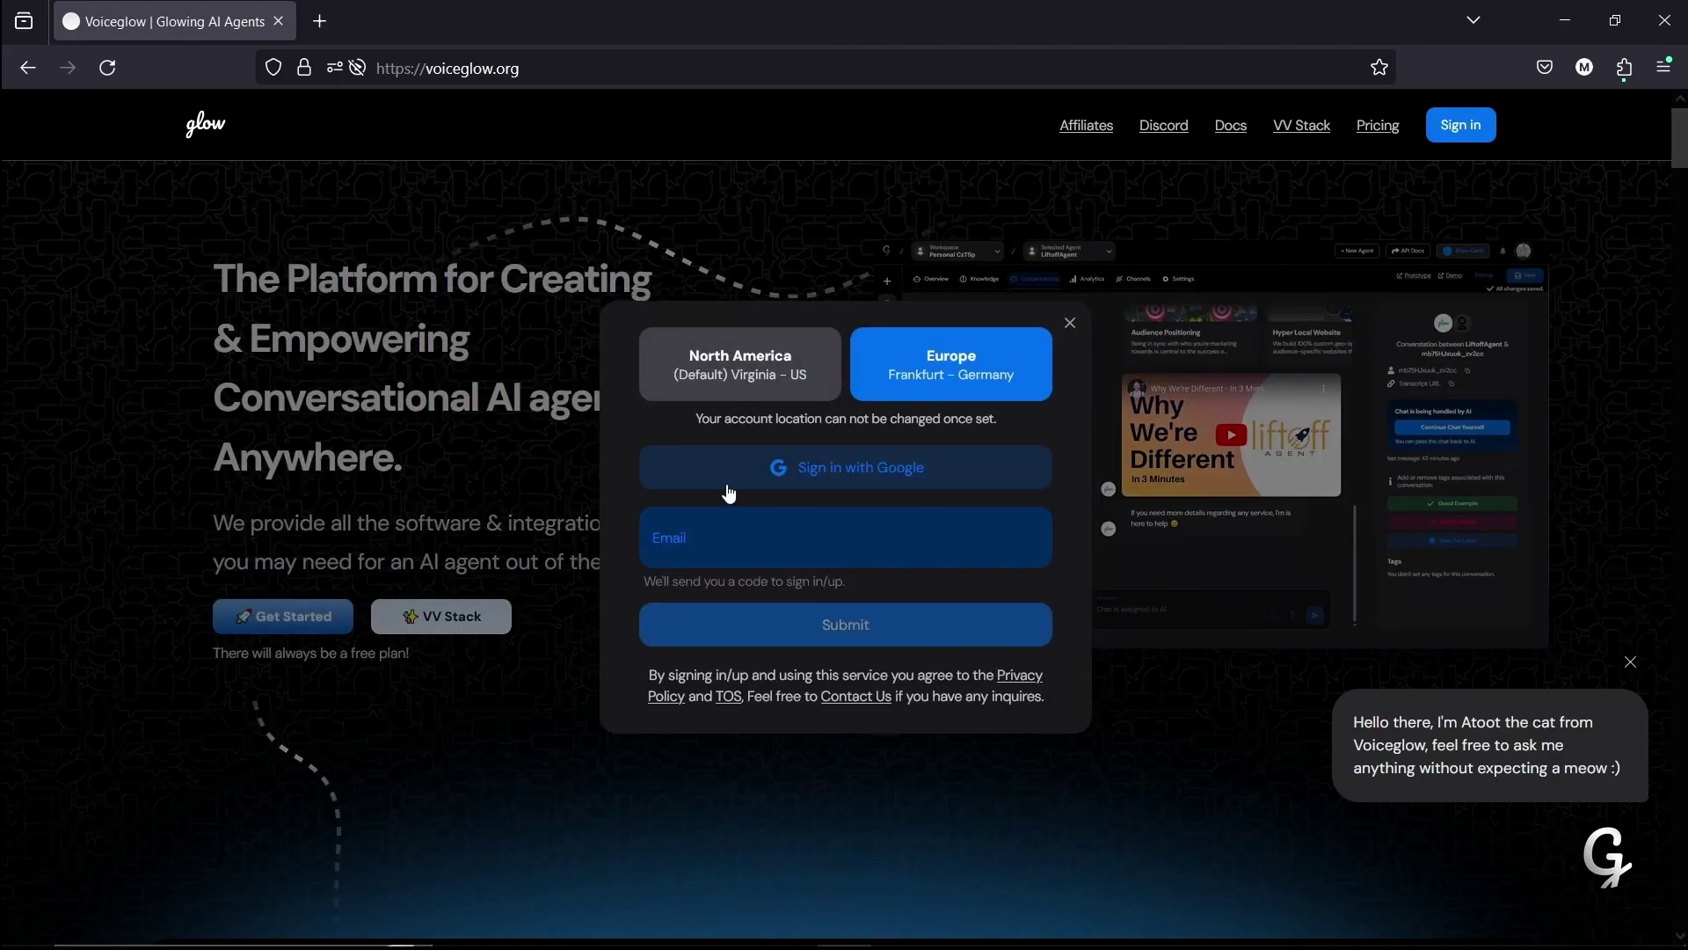
key(Escape)
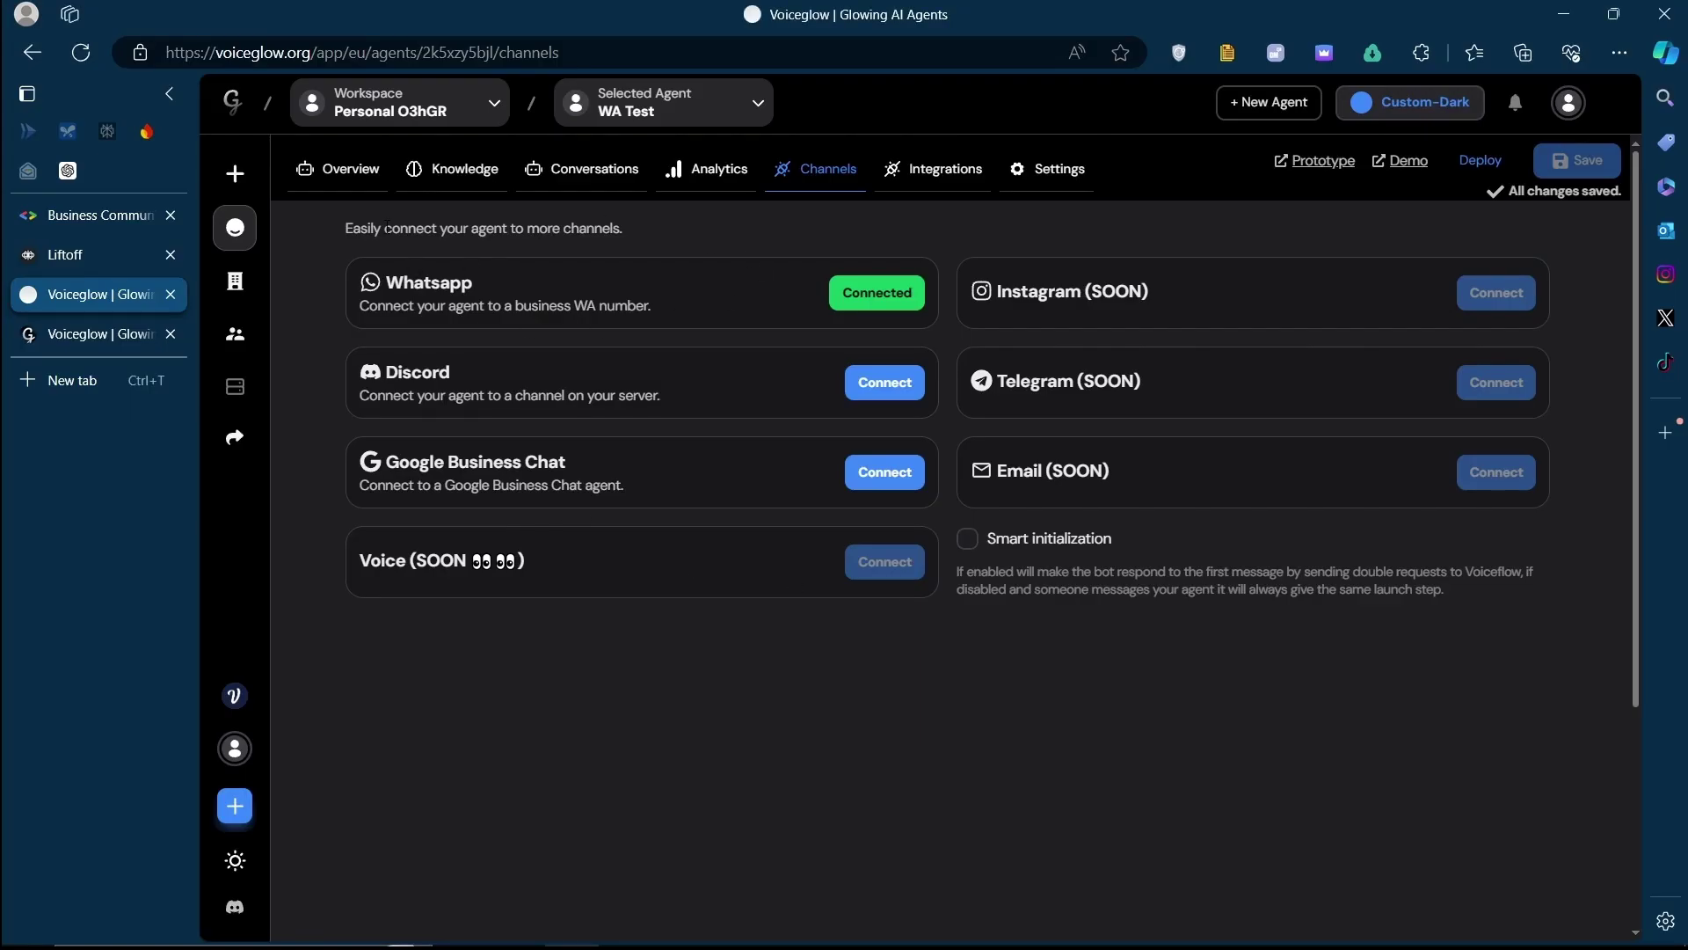
click(341, 169)
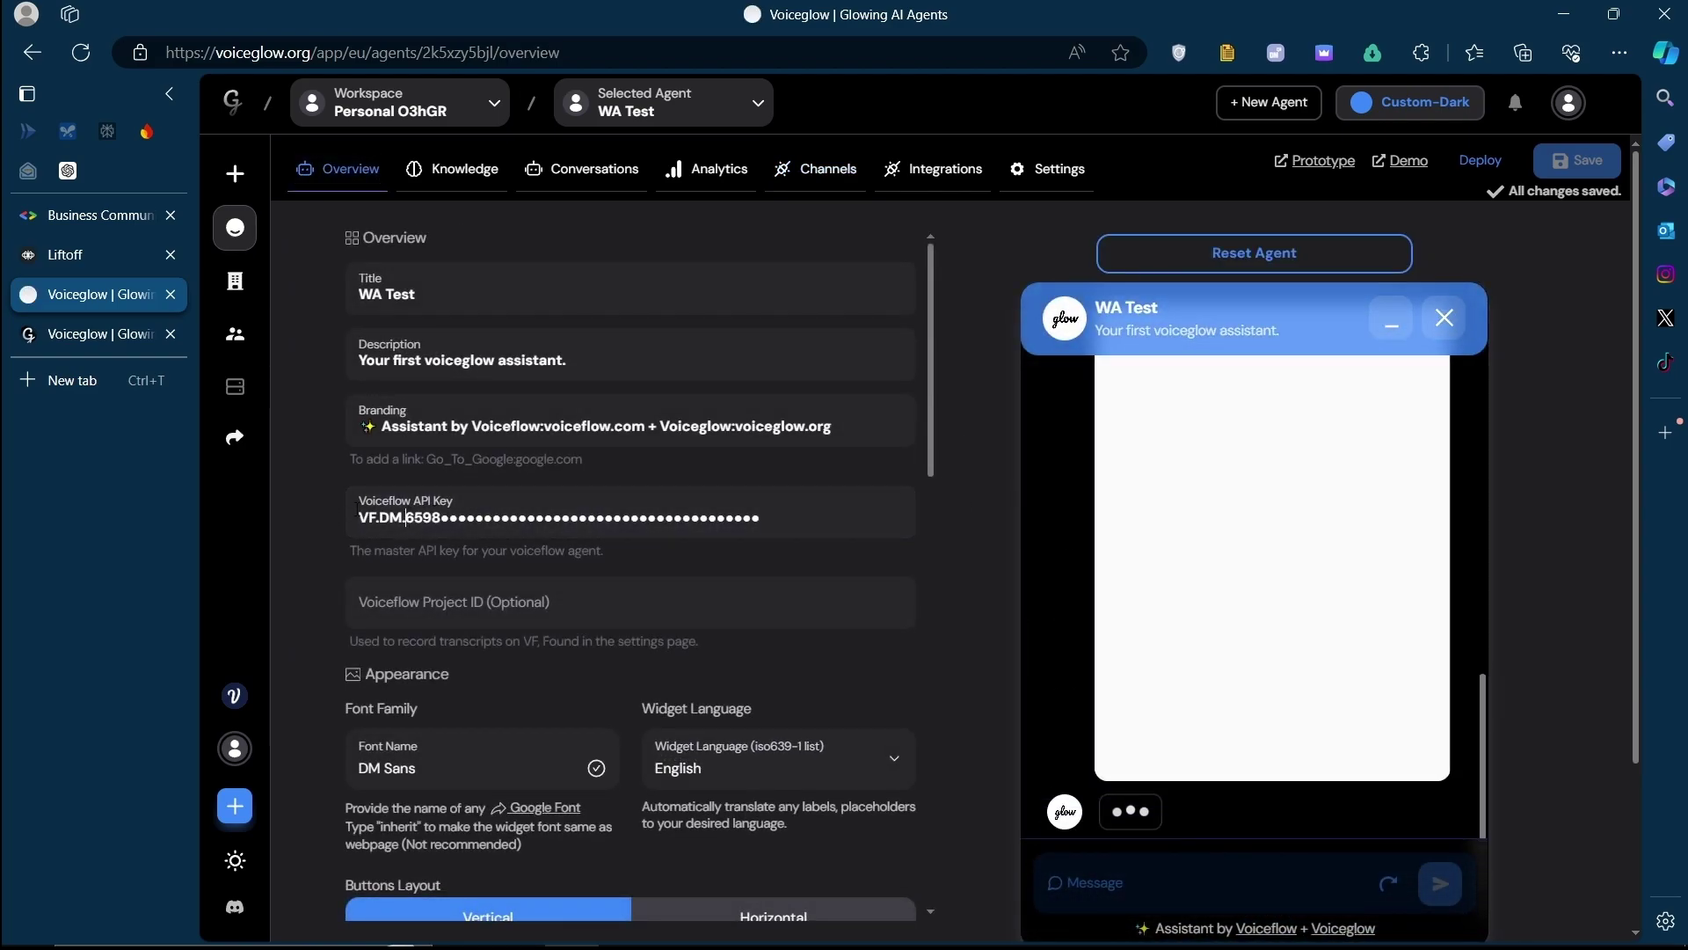
click(83, 256)
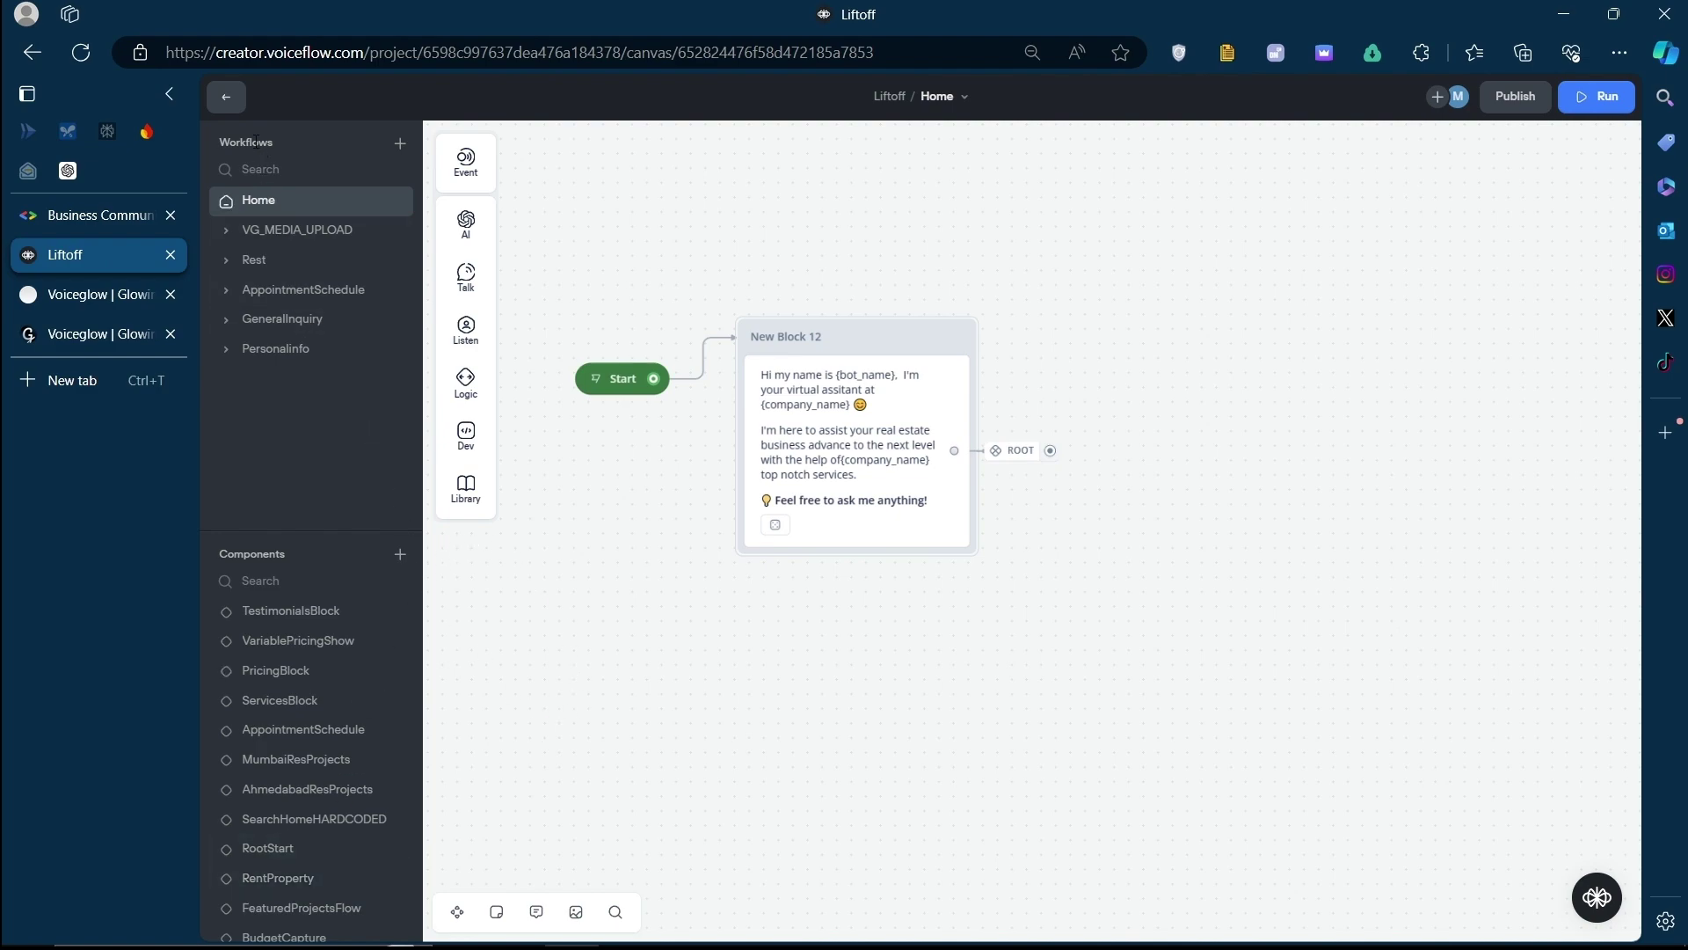
Copy the Liftoff project's primary API key from Settings > Integrations > API Keys
click(226, 96)
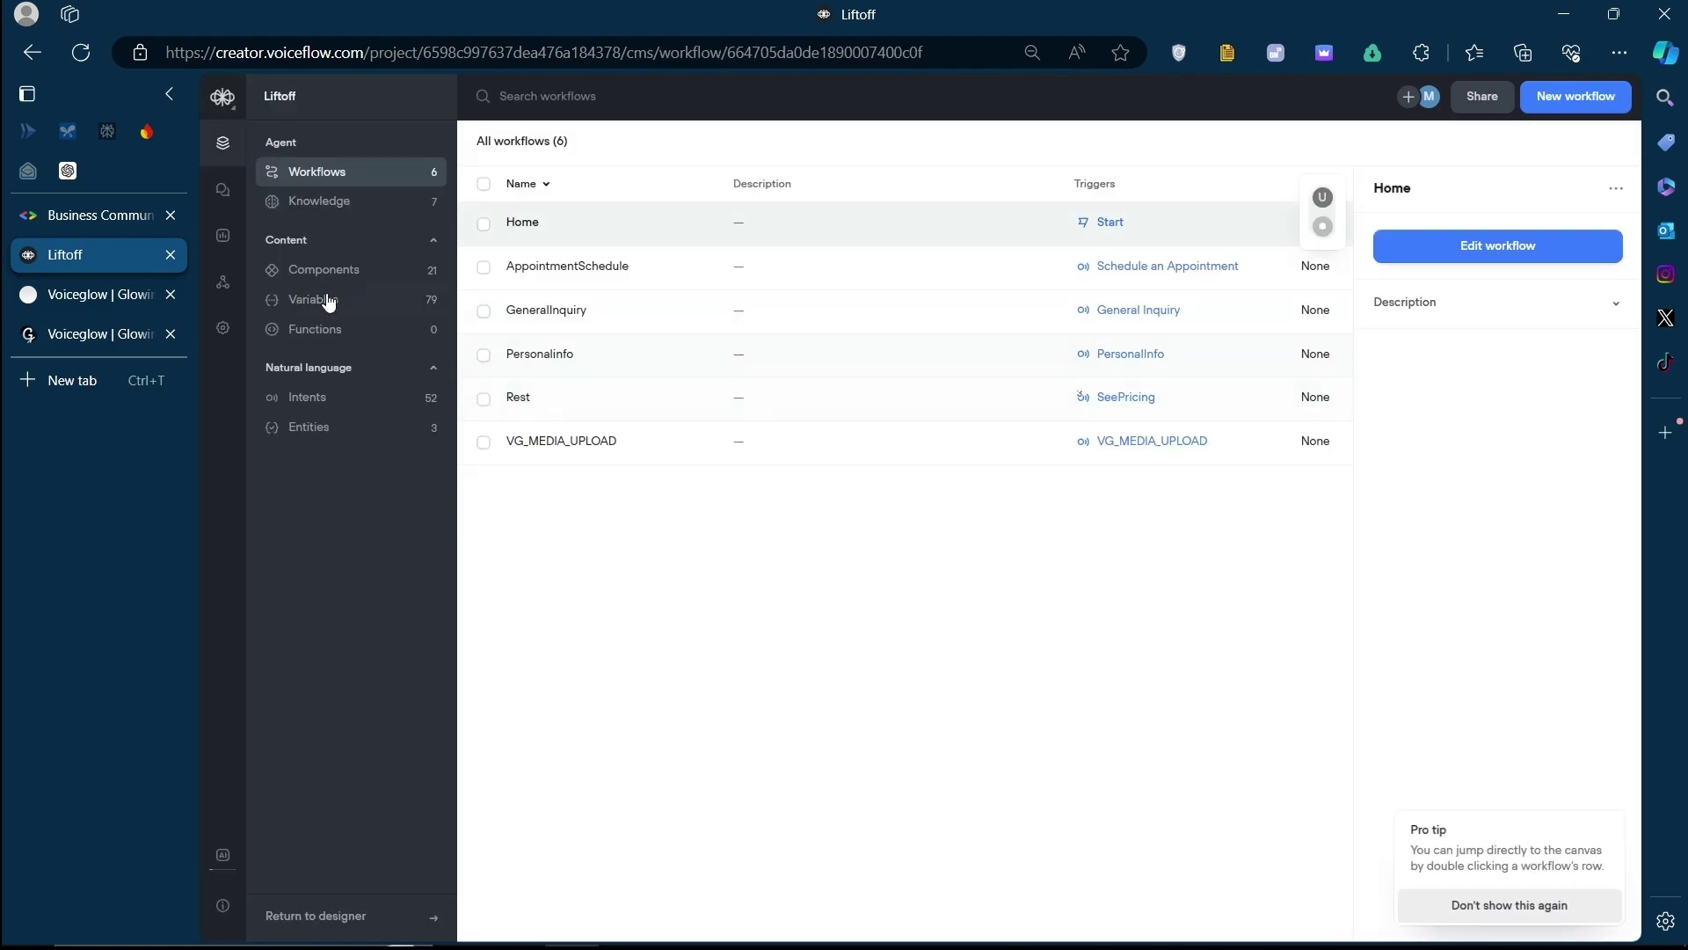
click(223, 328)
scroll(697, 486, down, 5)
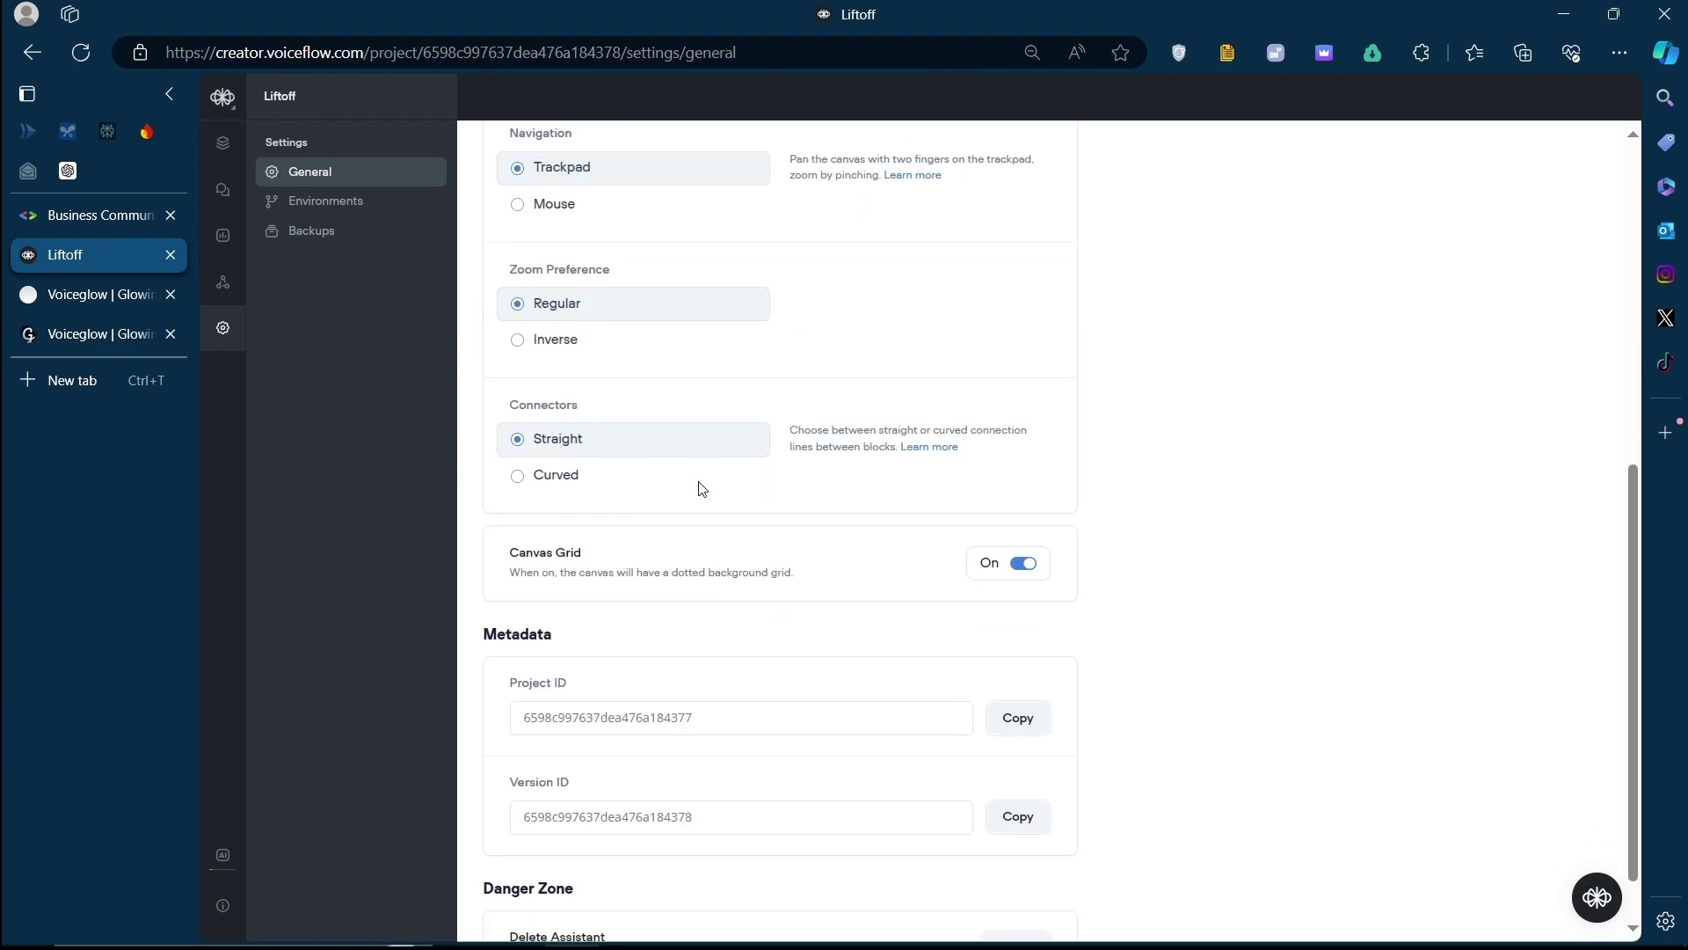
scroll(725, 614, up, 3)
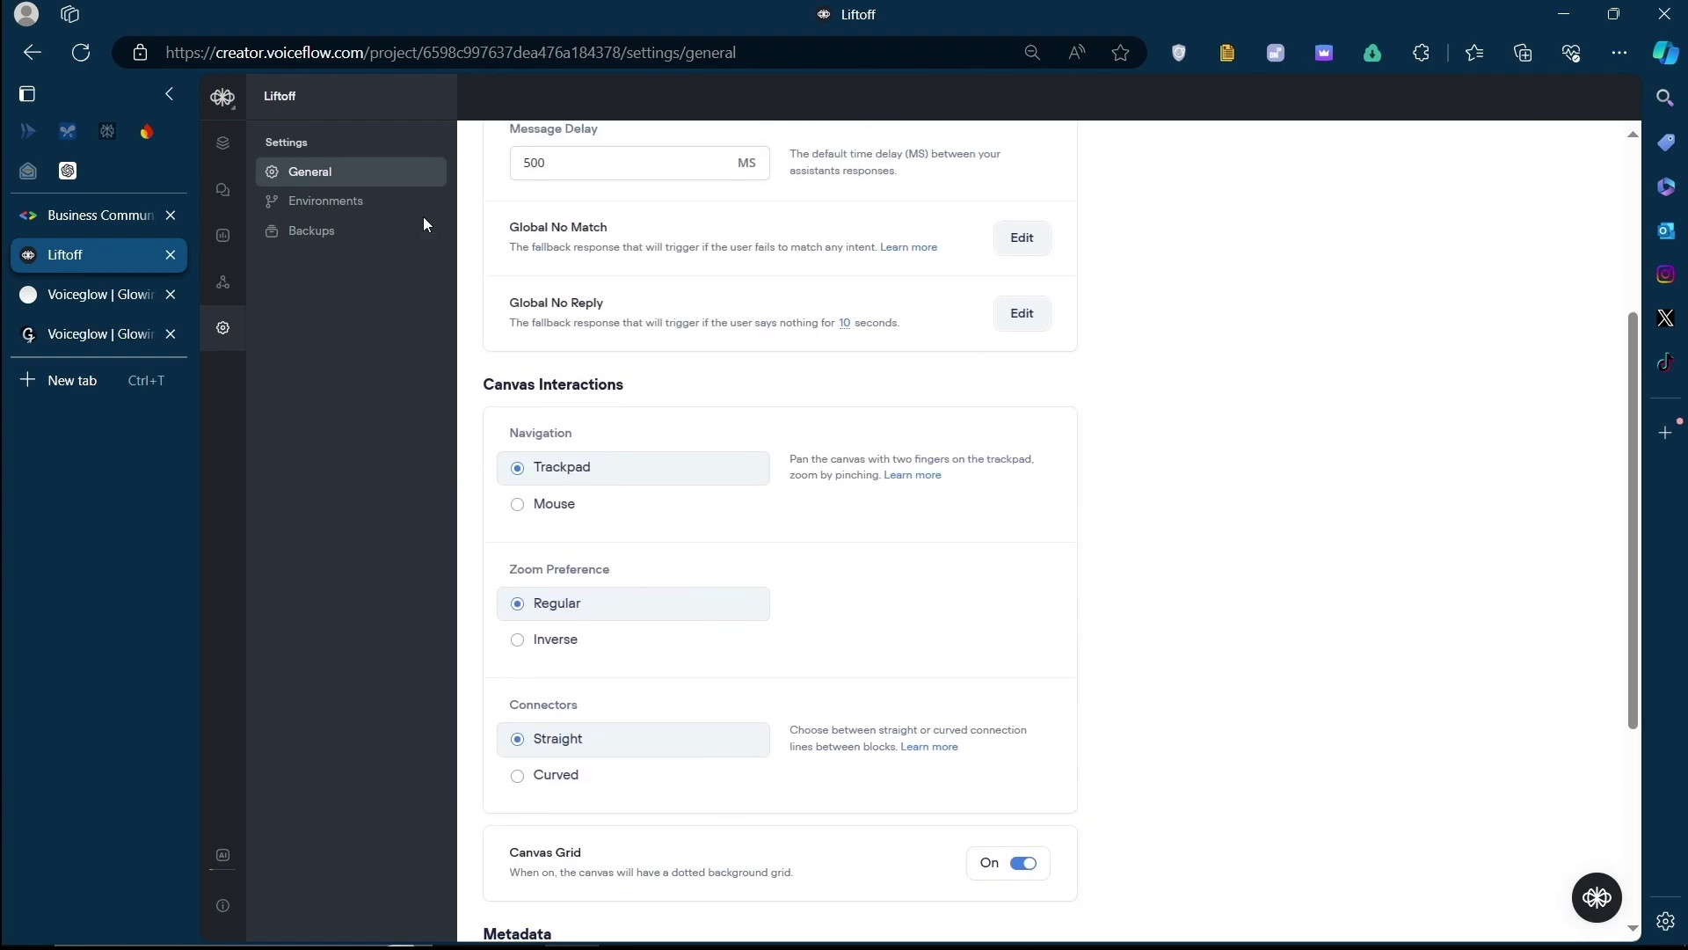
click(233, 288)
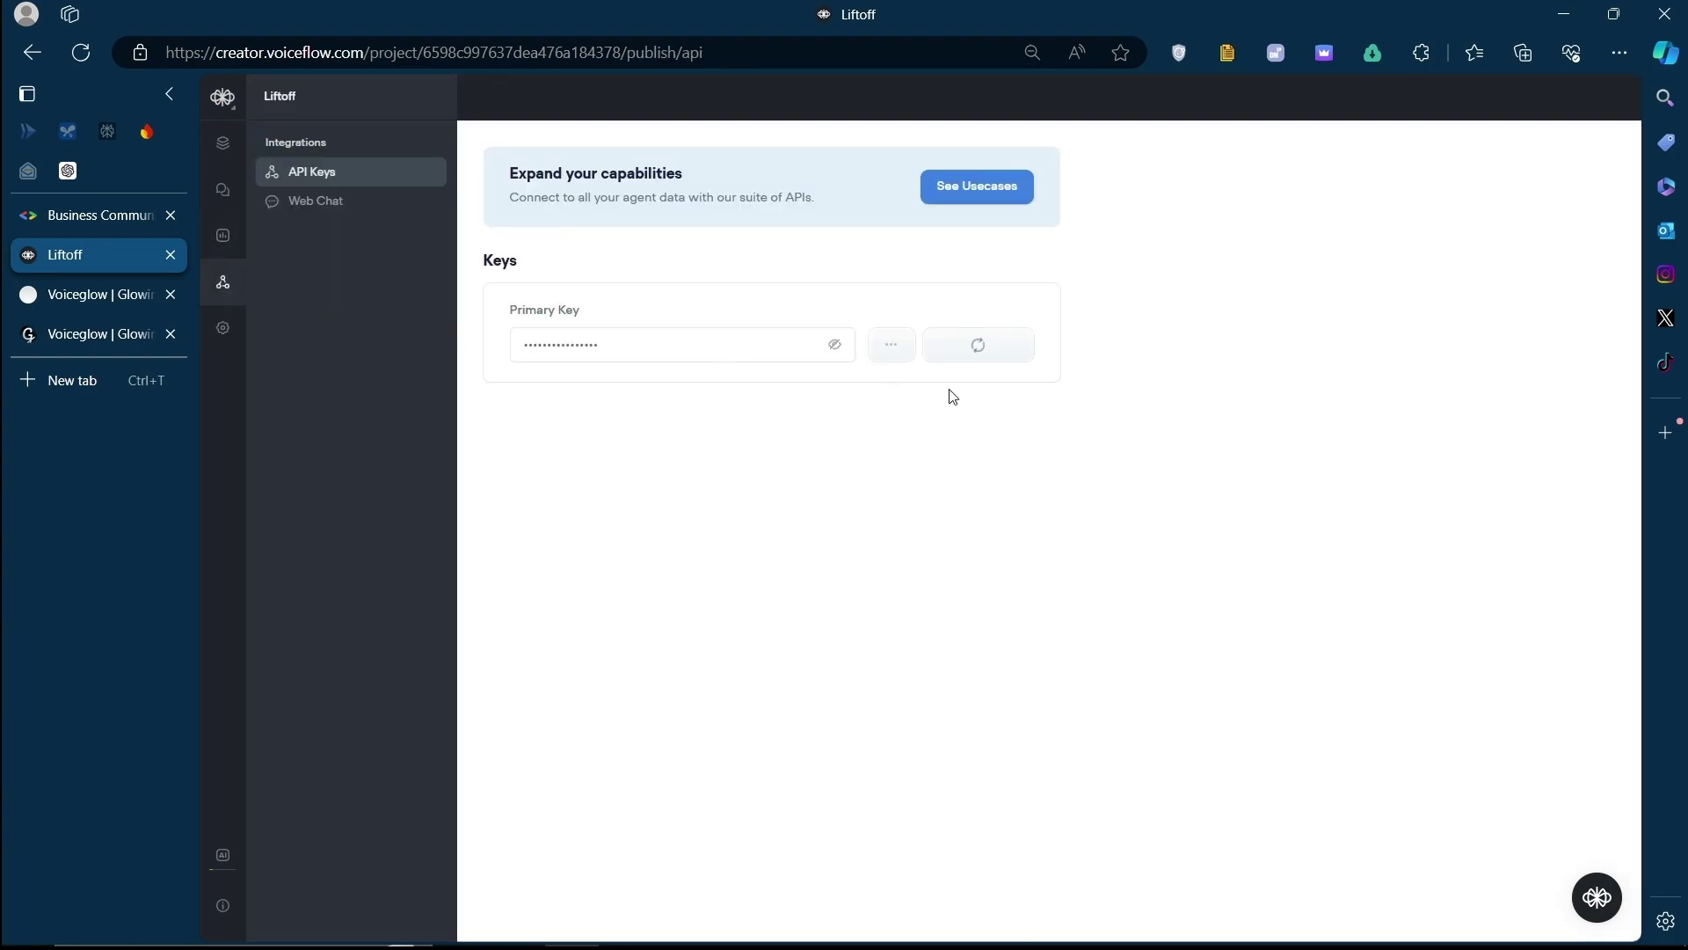
click(1003, 346)
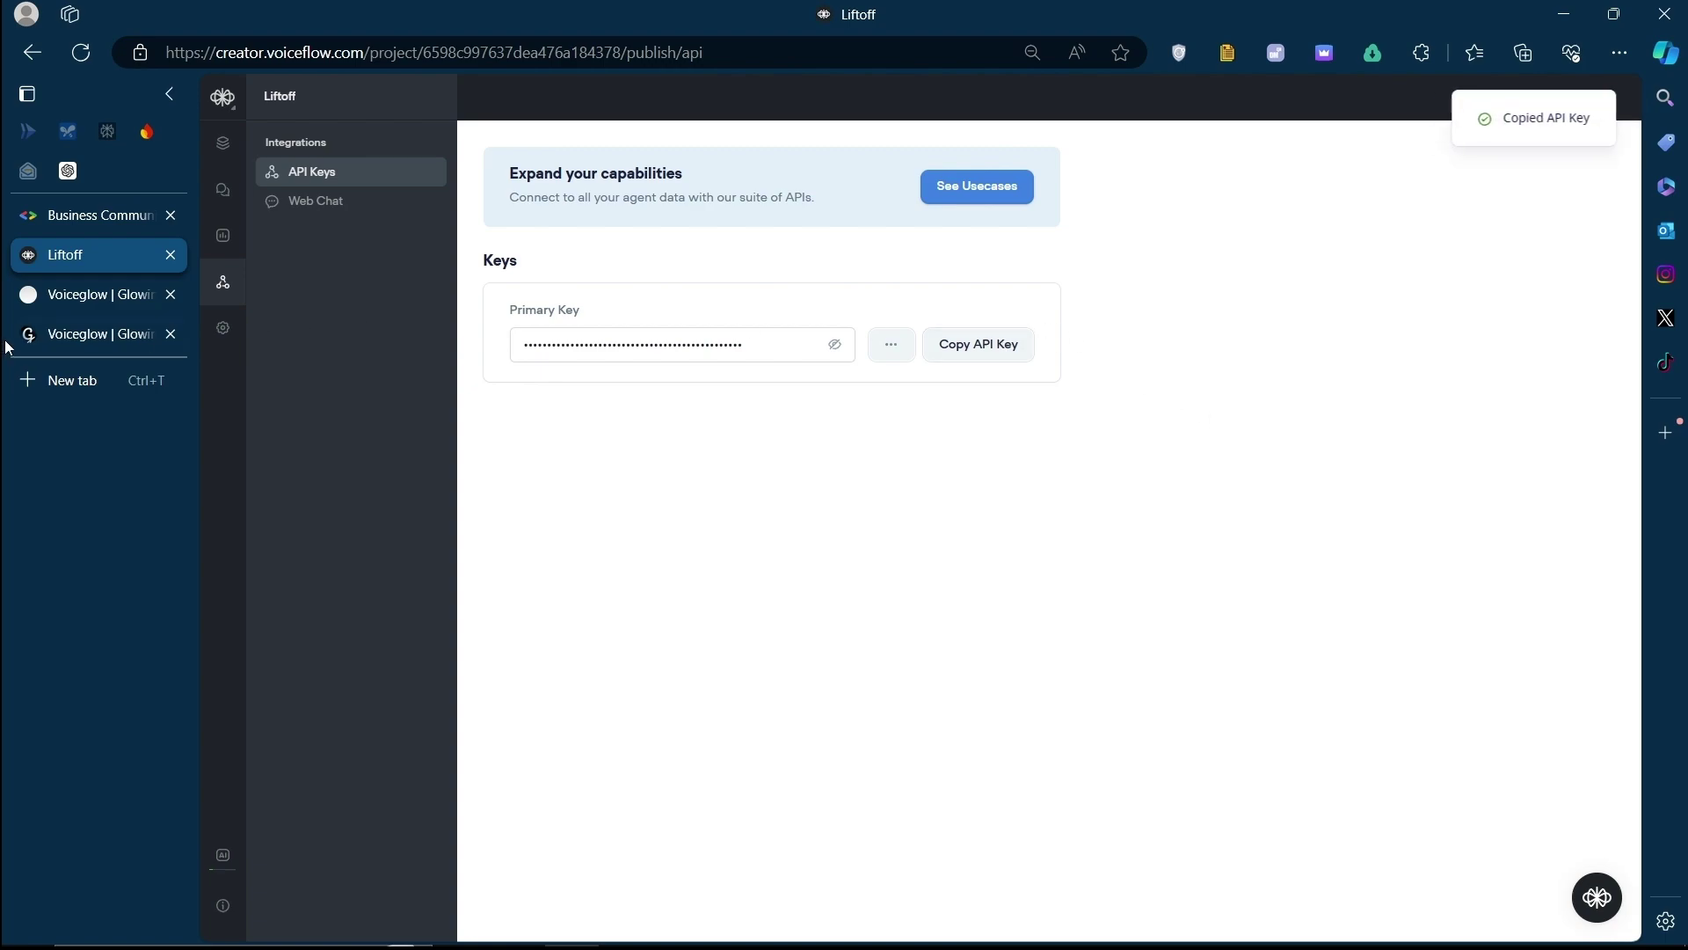
Start a new Advanced | VV Stack agent in Voiceglow, then cancel the dialog
click(29, 300)
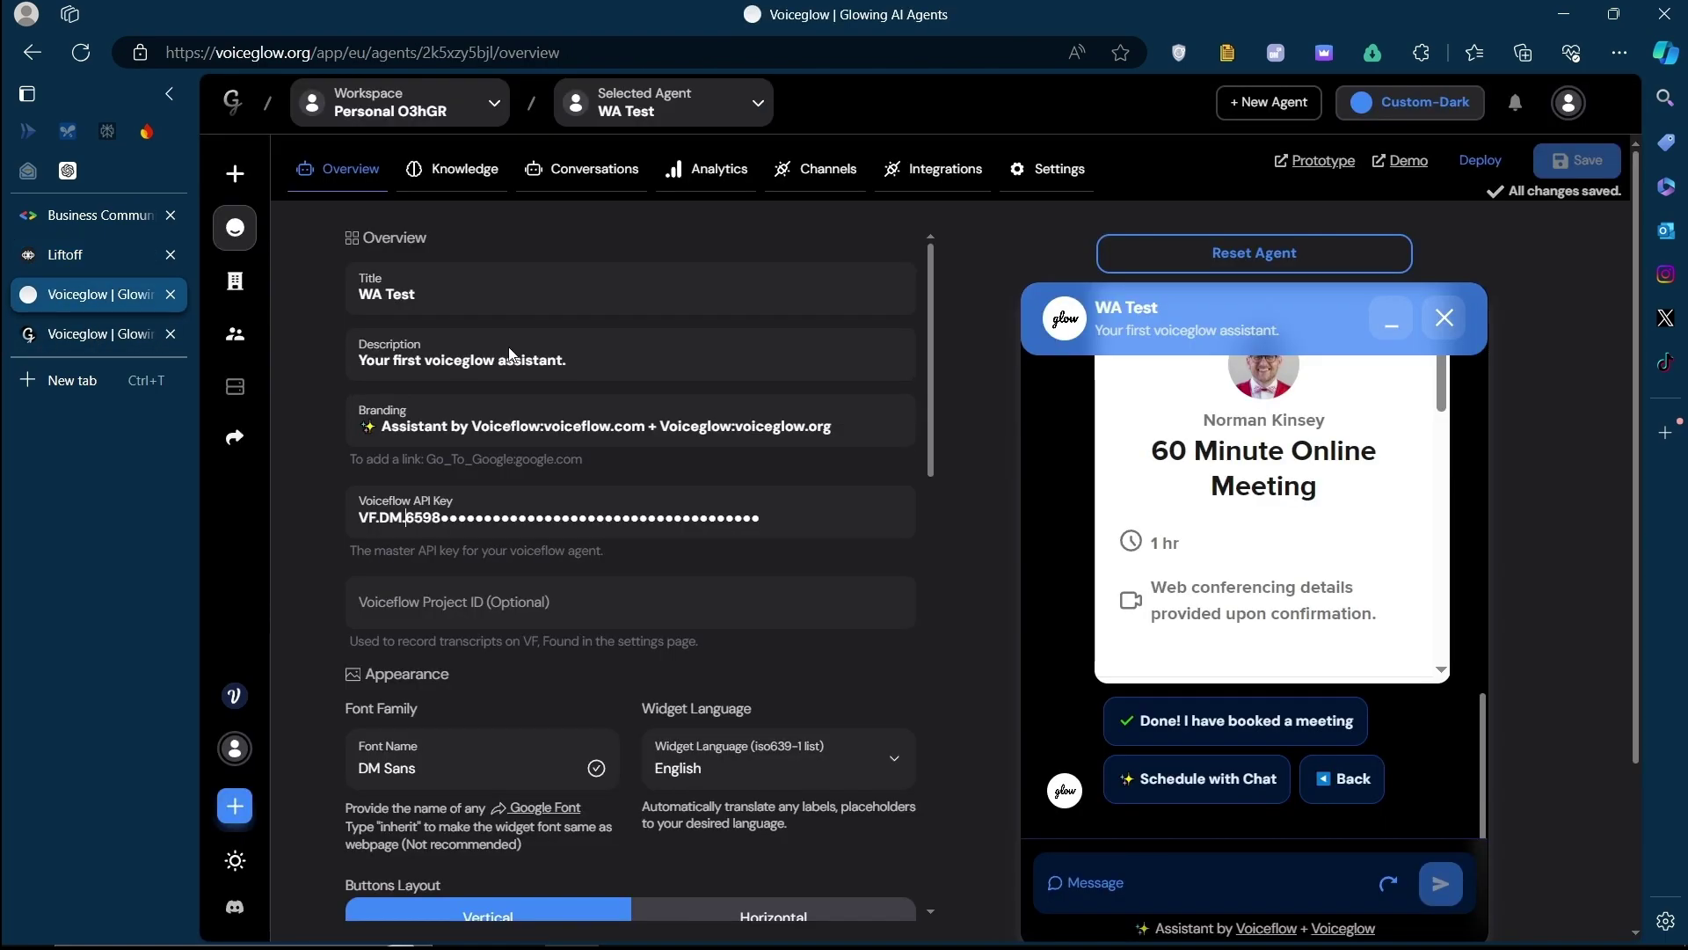
click(1256, 113)
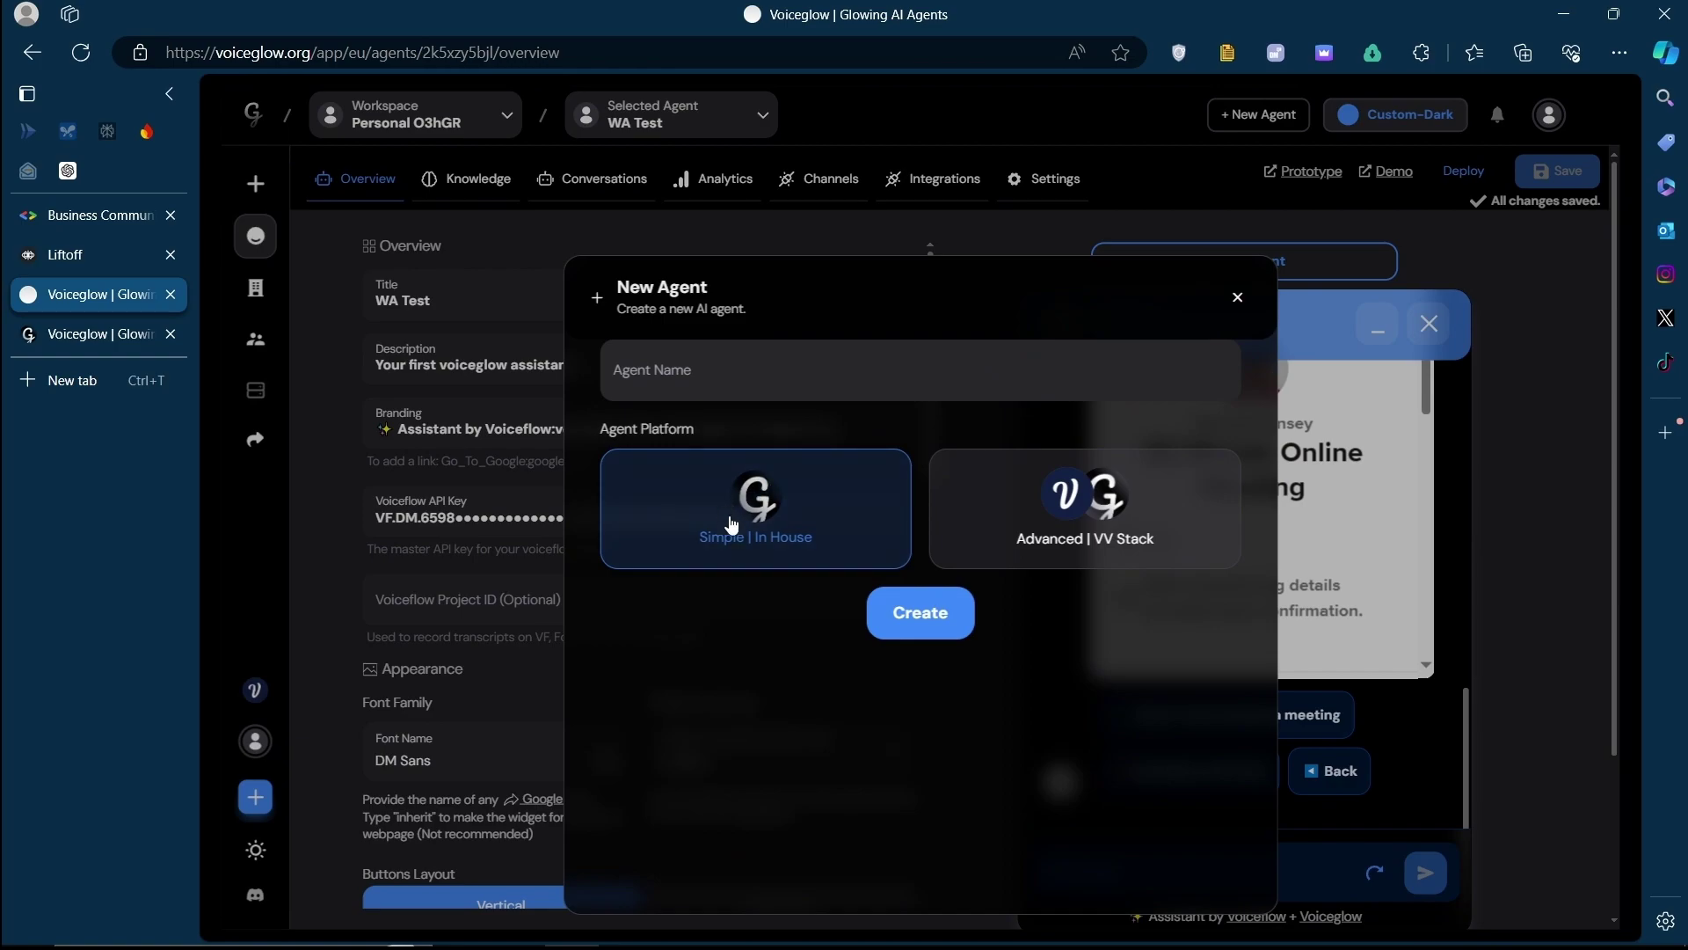
click(1141, 540)
click(907, 370)
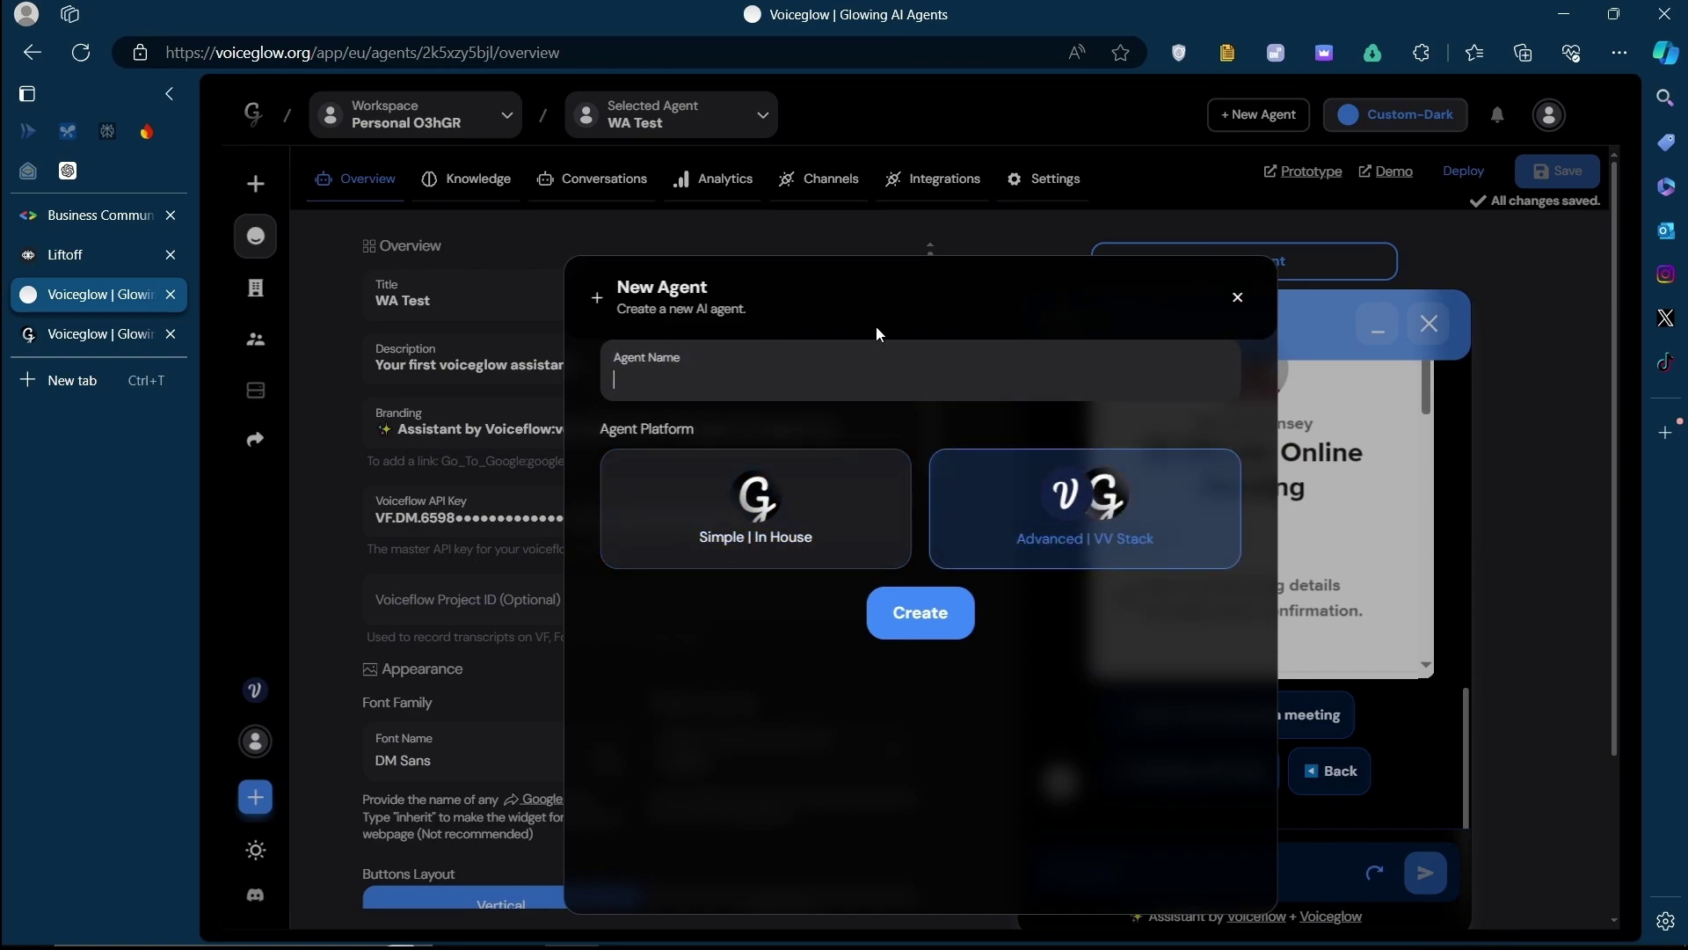
click(1237, 296)
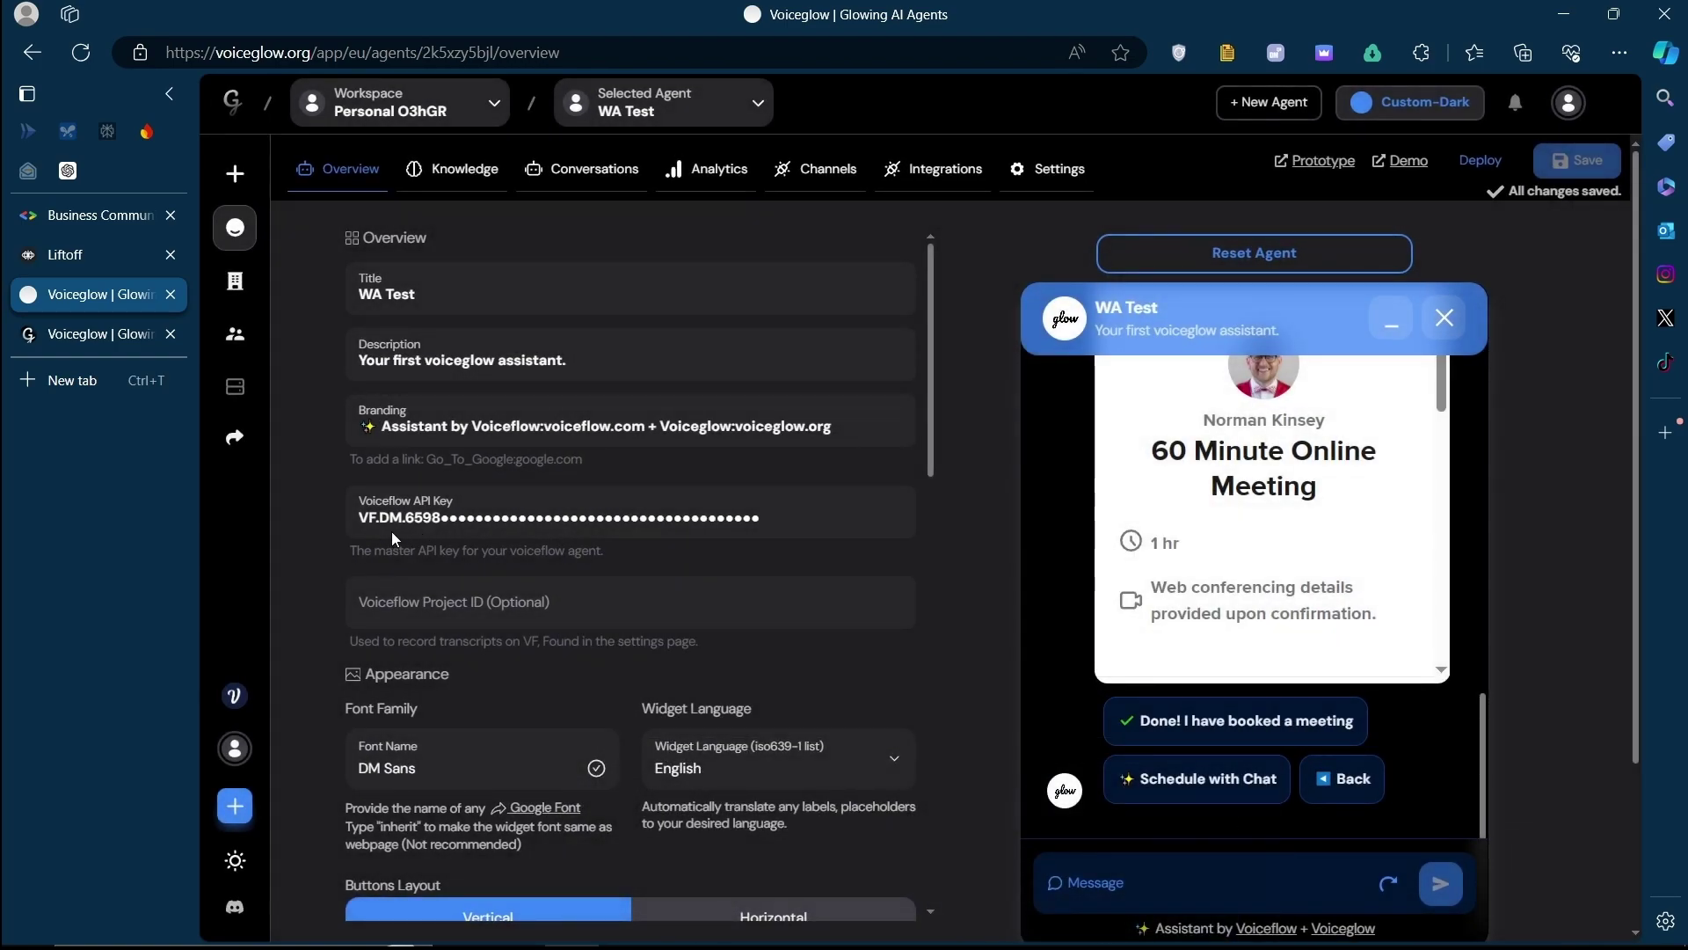
Paste the copied Liftoff API key into WA Test's Voiceflow API Key field
double_click(692, 485)
key(ctrl+v)
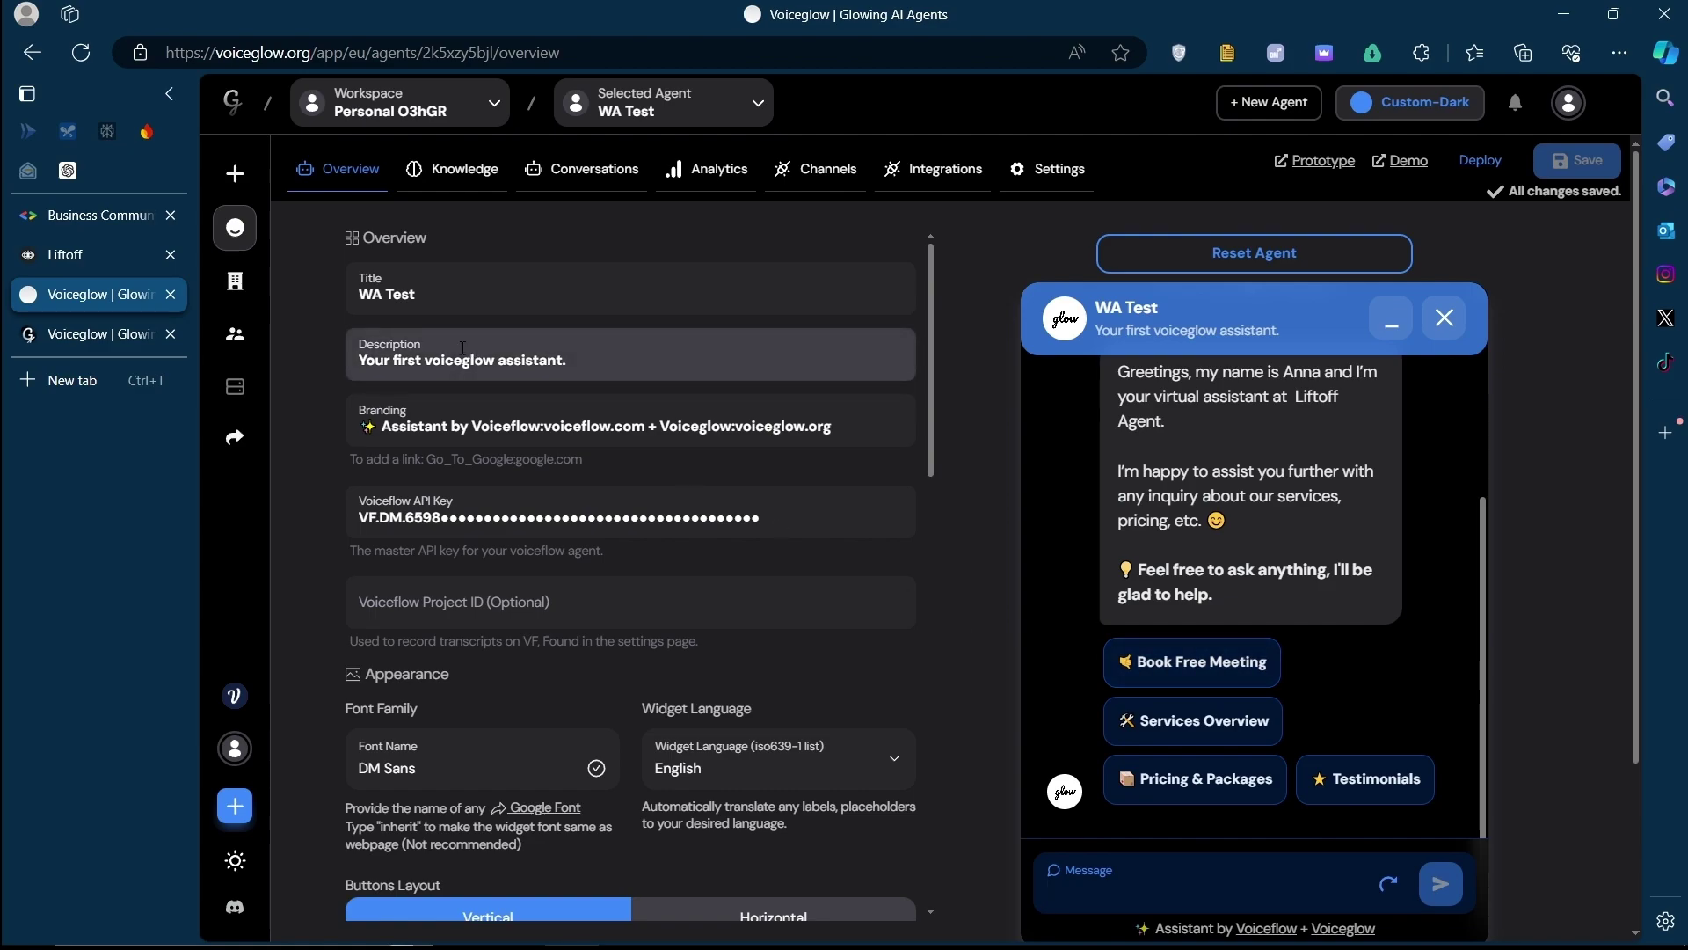
click(45, 224)
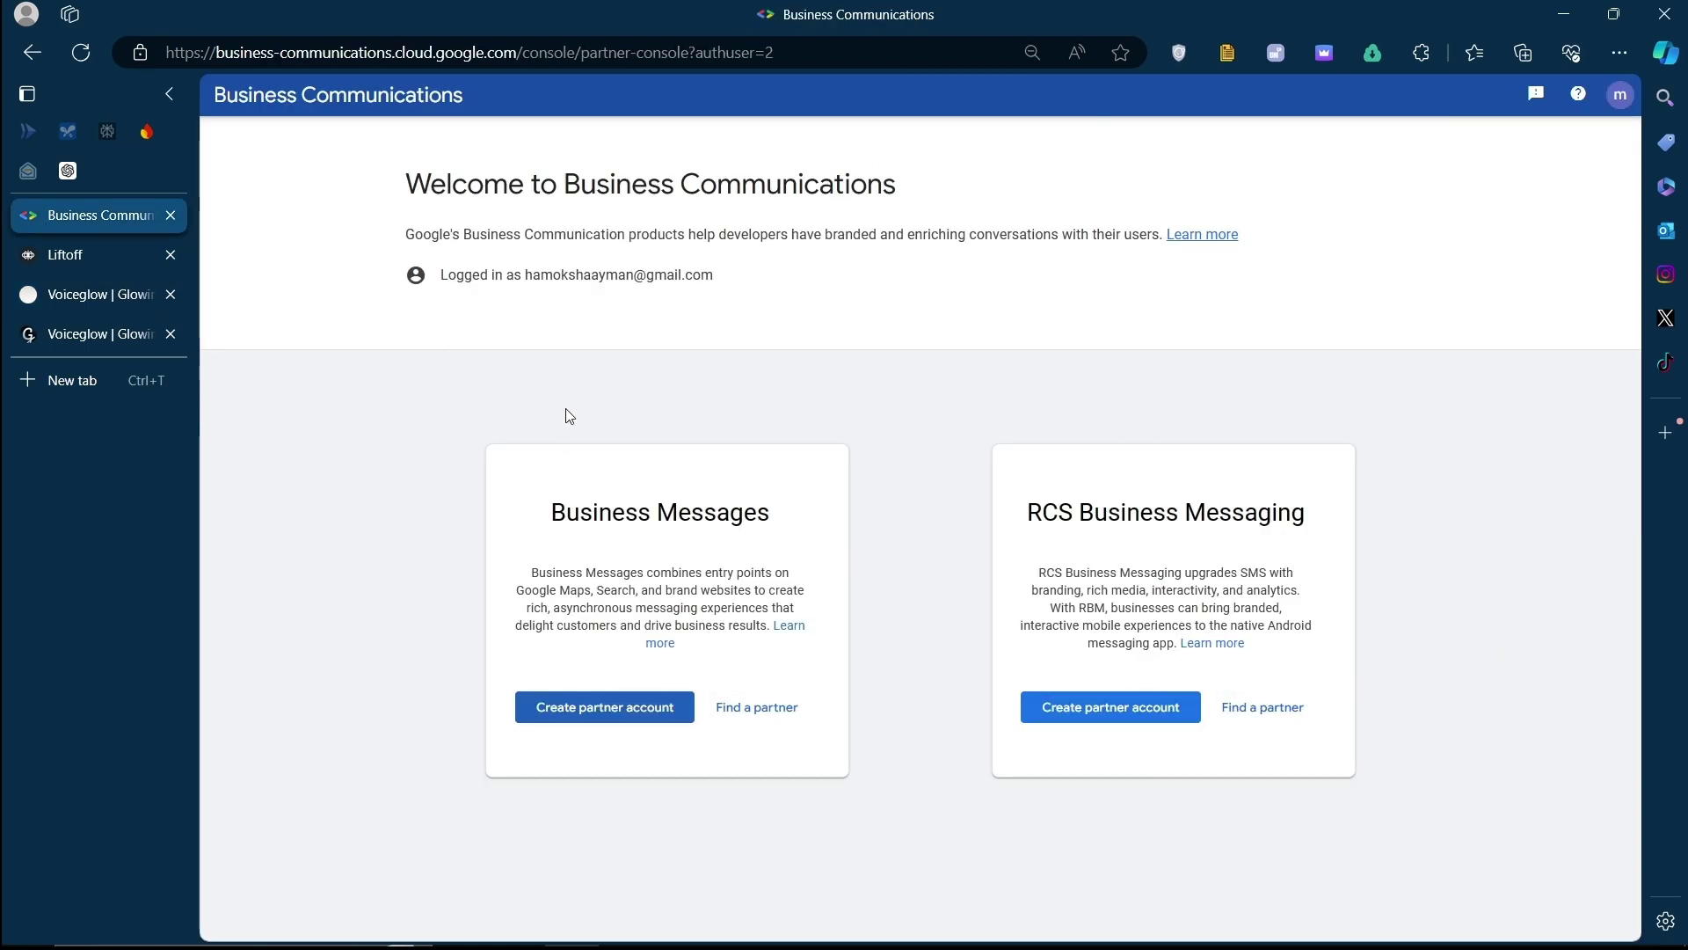
drag(293, 54, 578, 53)
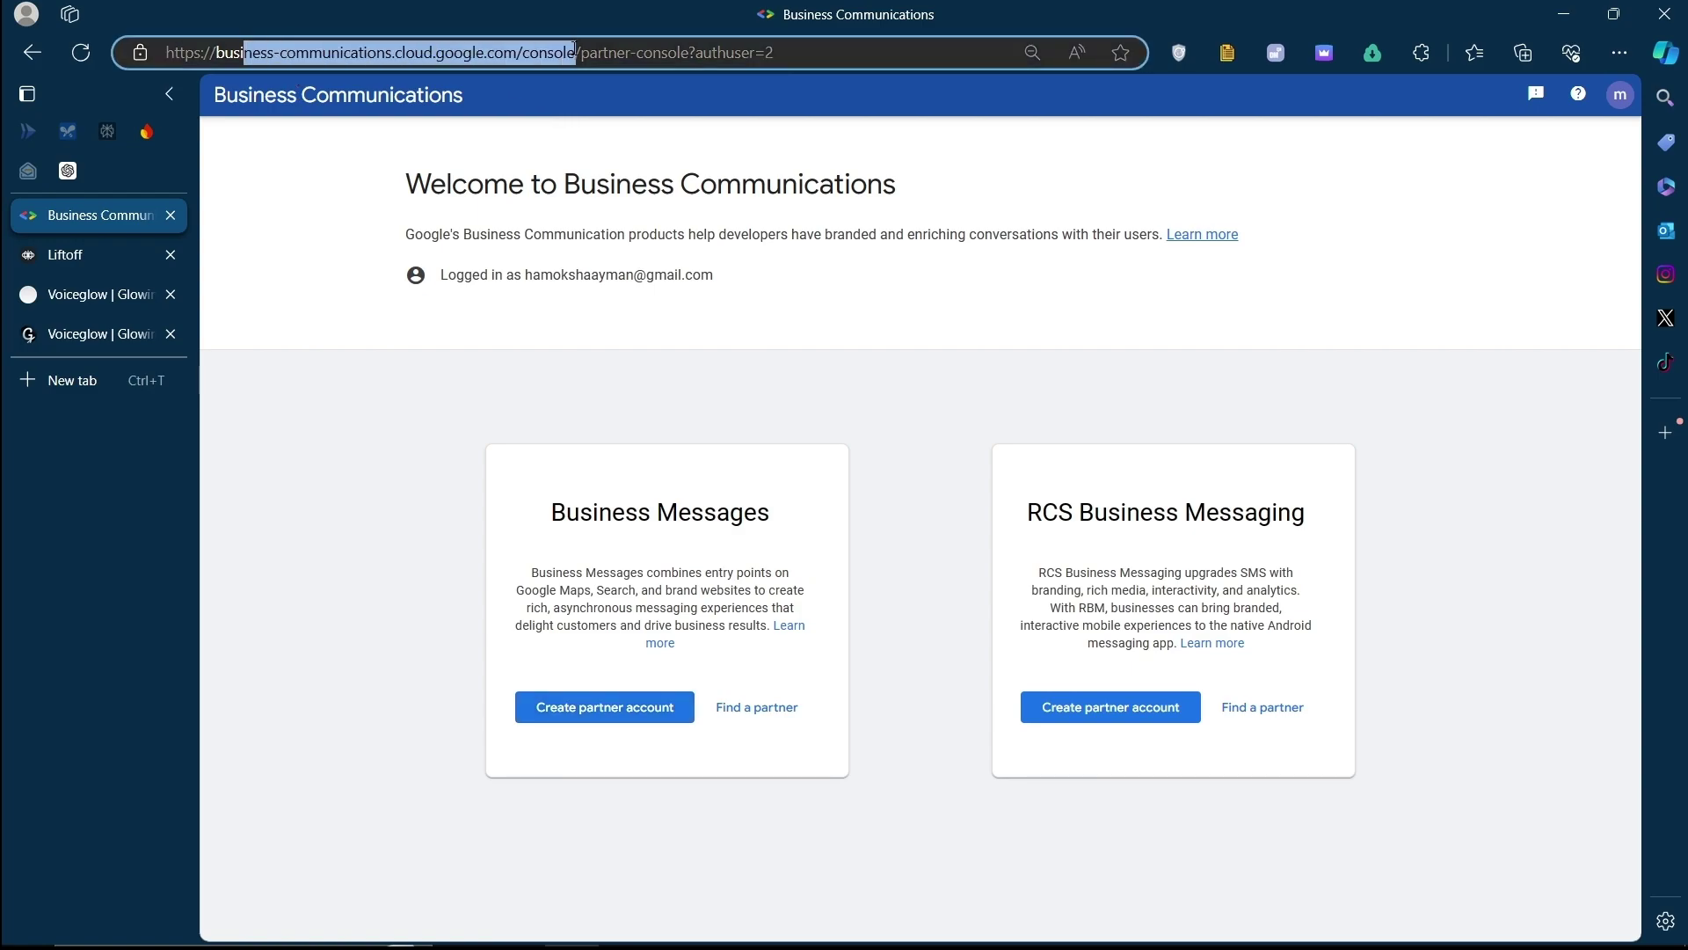
click(785, 508)
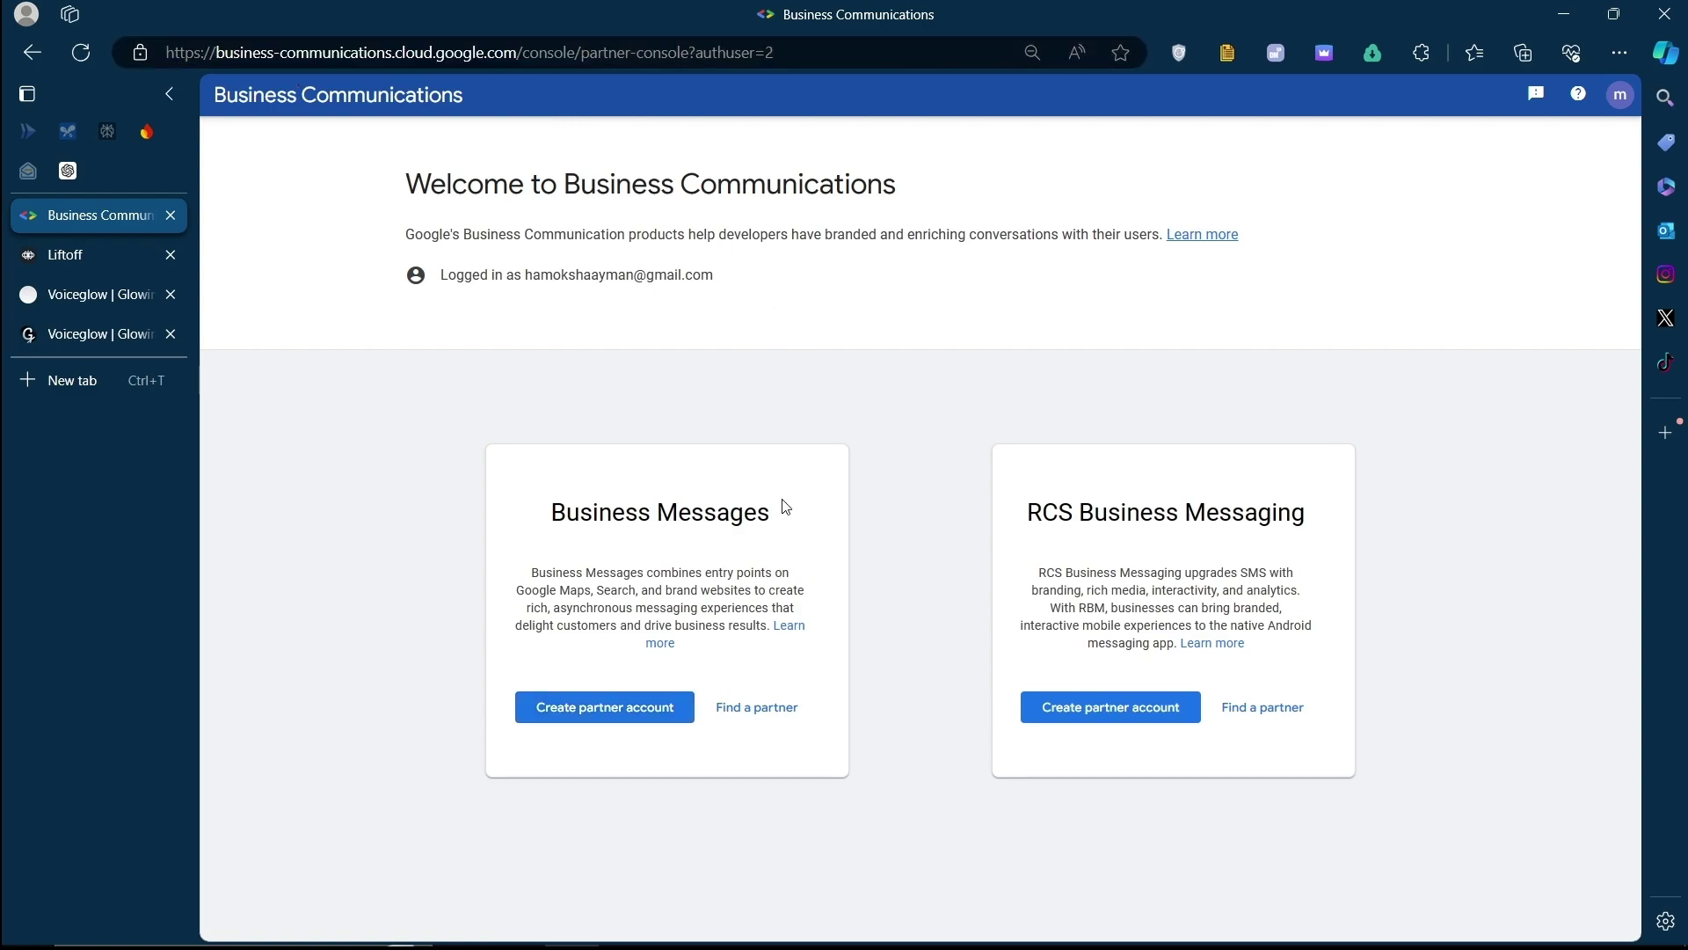
click(604, 708)
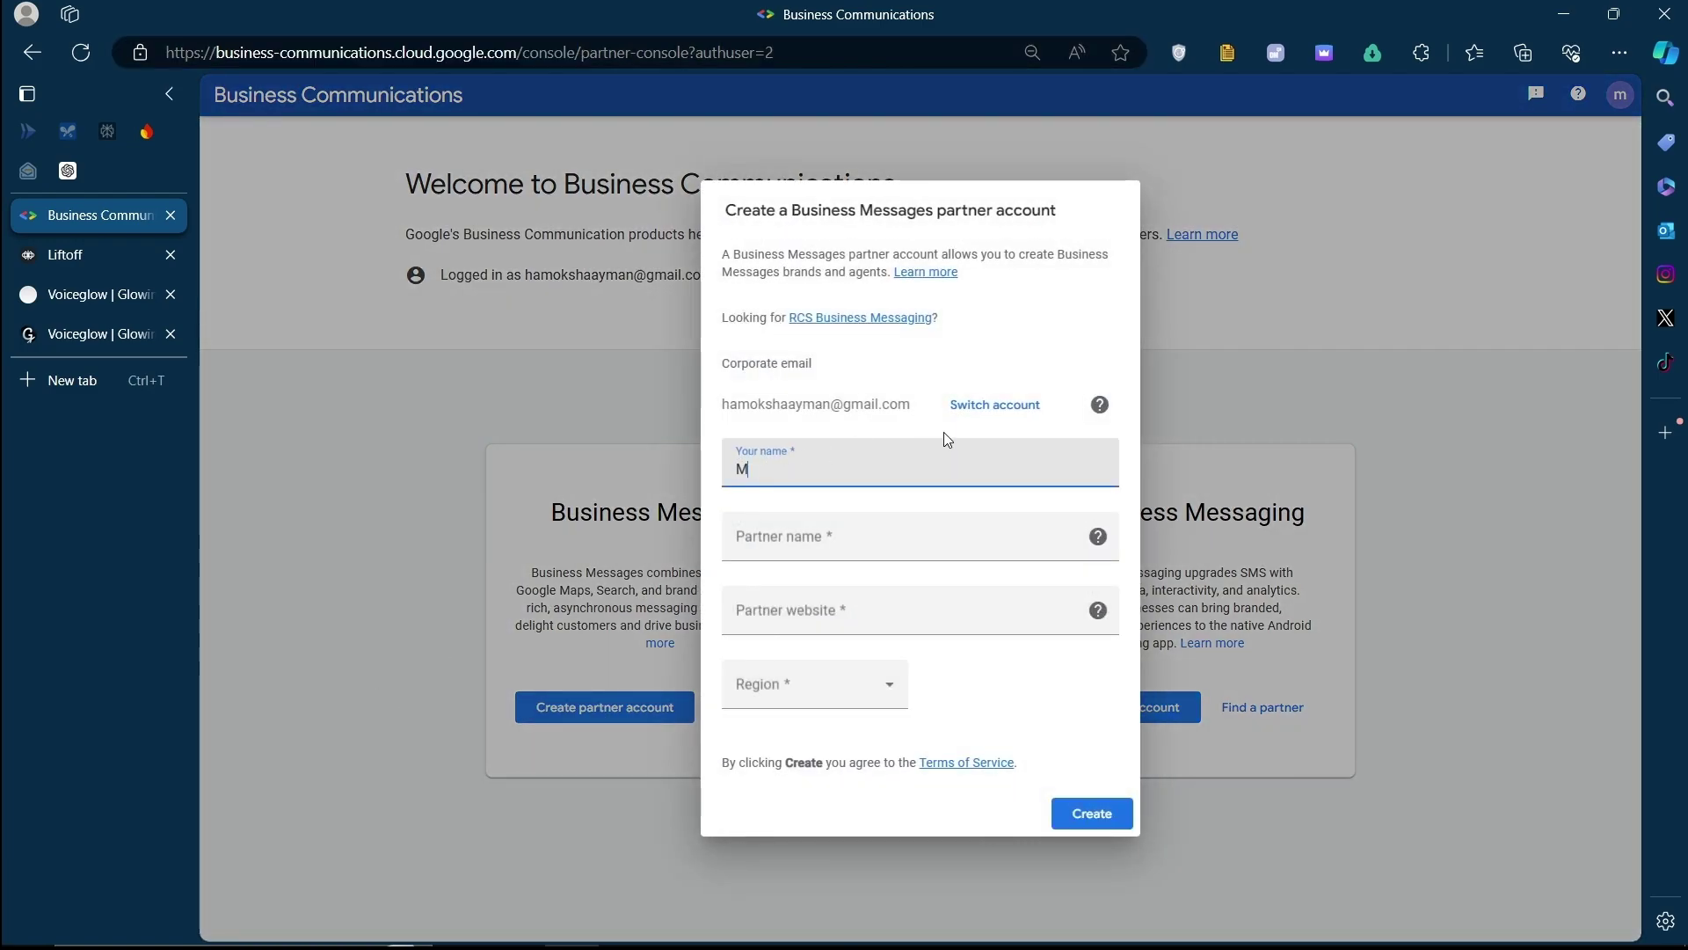
text(Moe)
key(Tab)
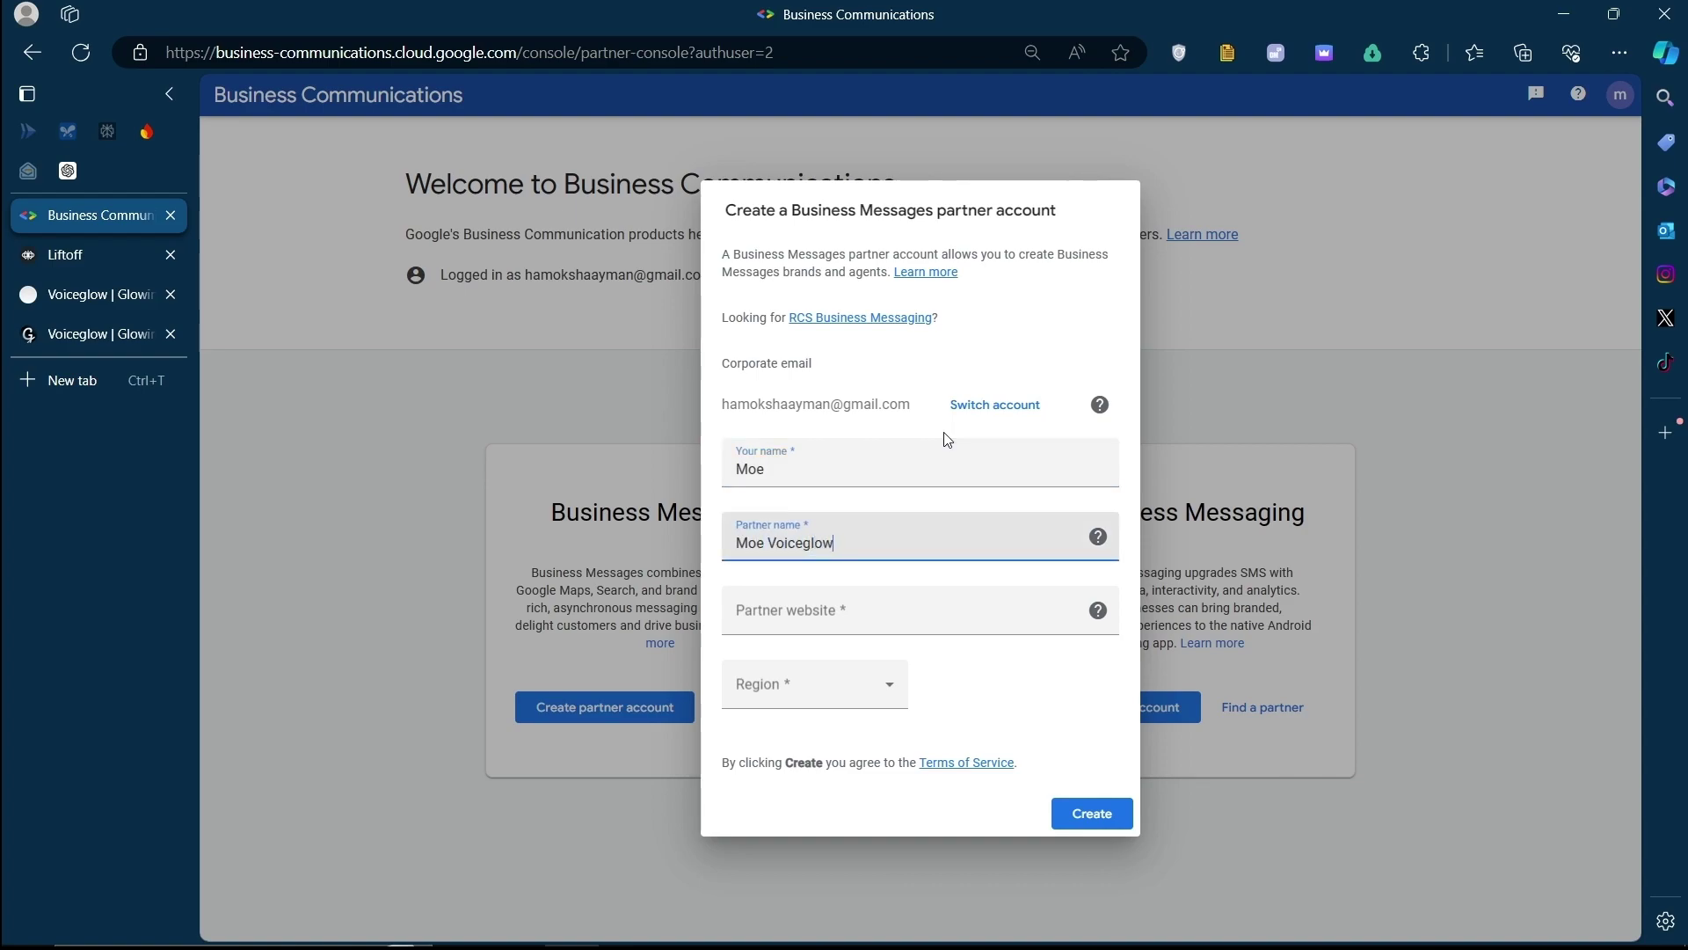
click(818, 607)
text(https://voiceglow)
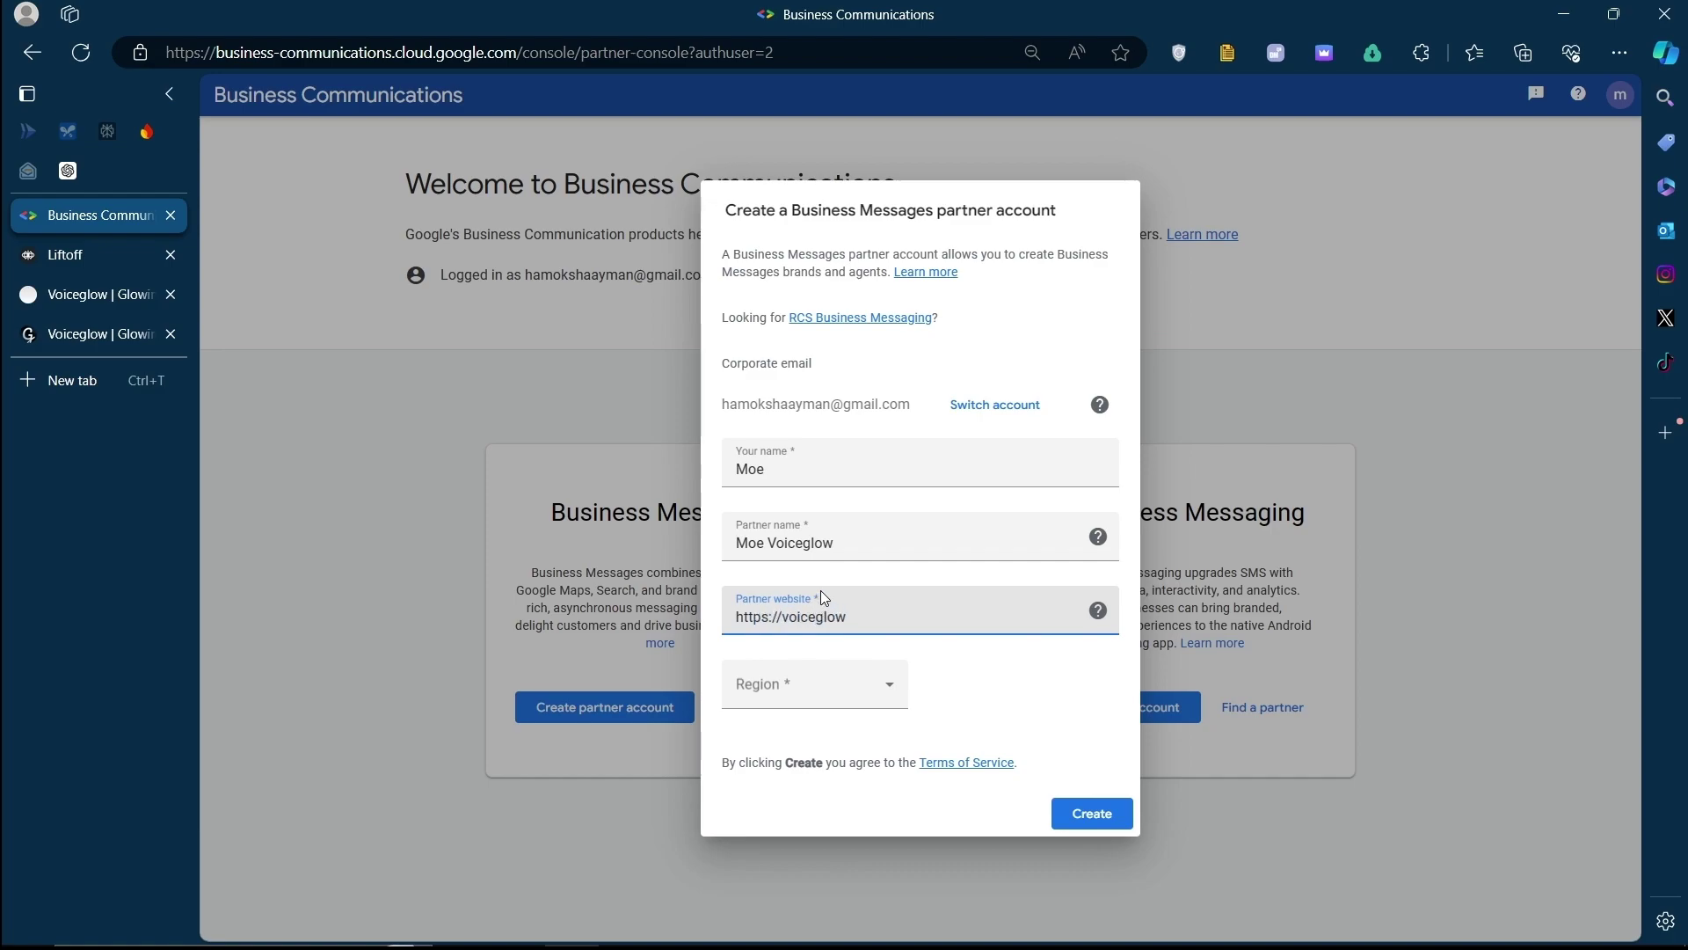
text(.org)
click(773, 692)
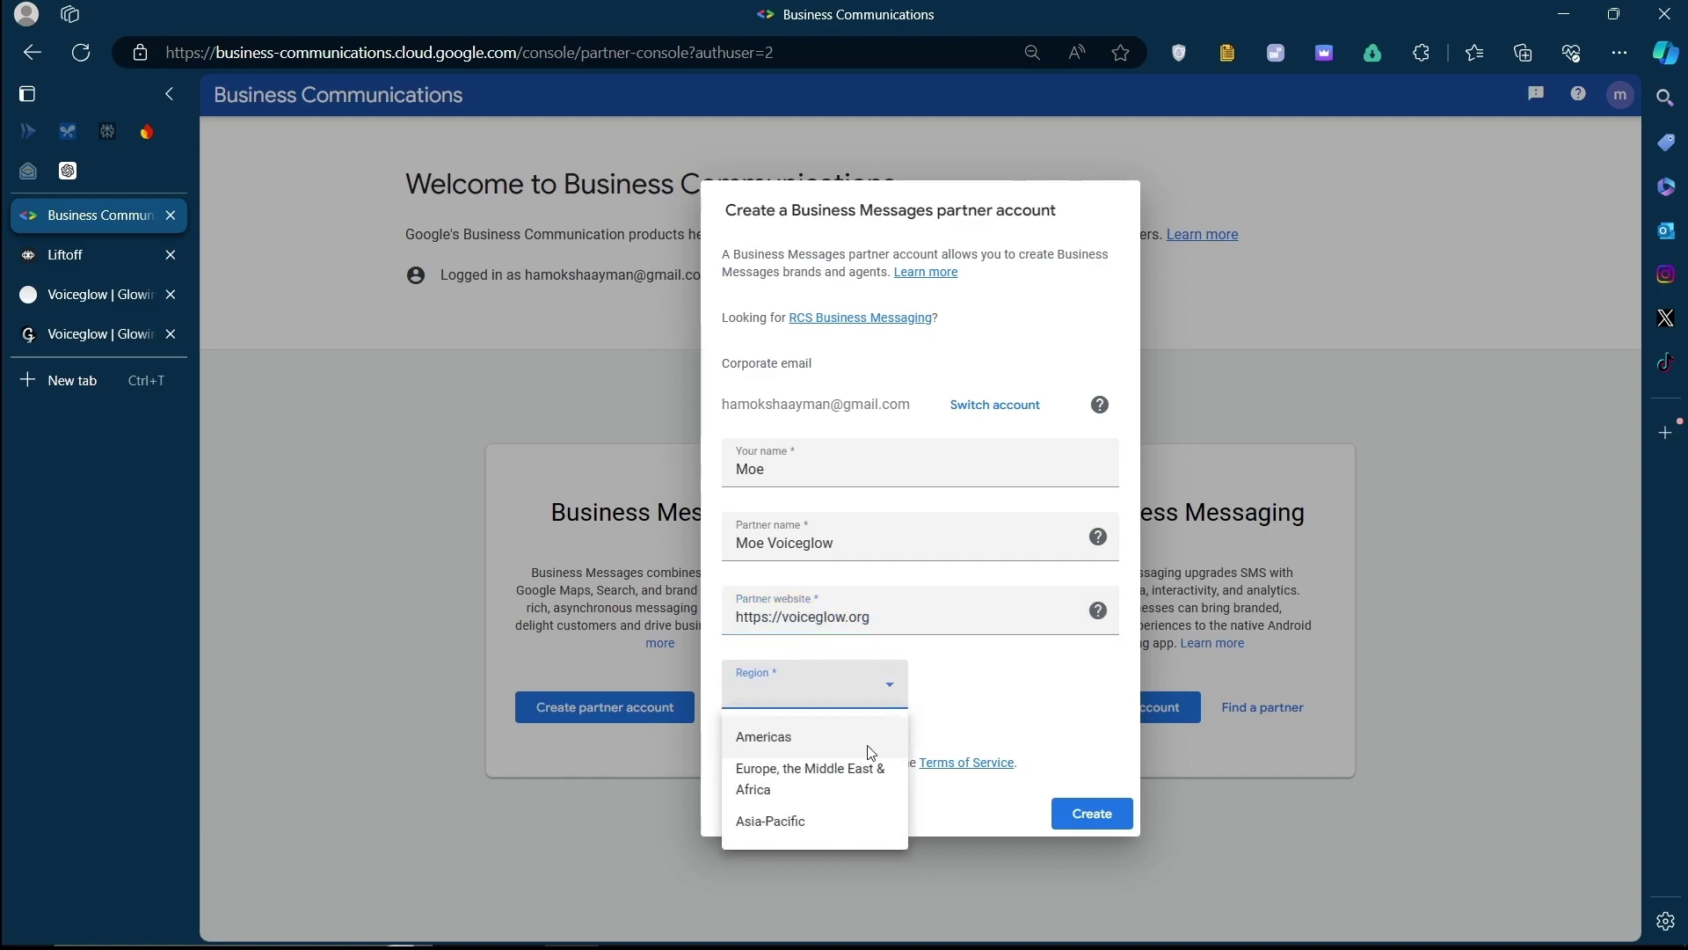
click(102, 337)
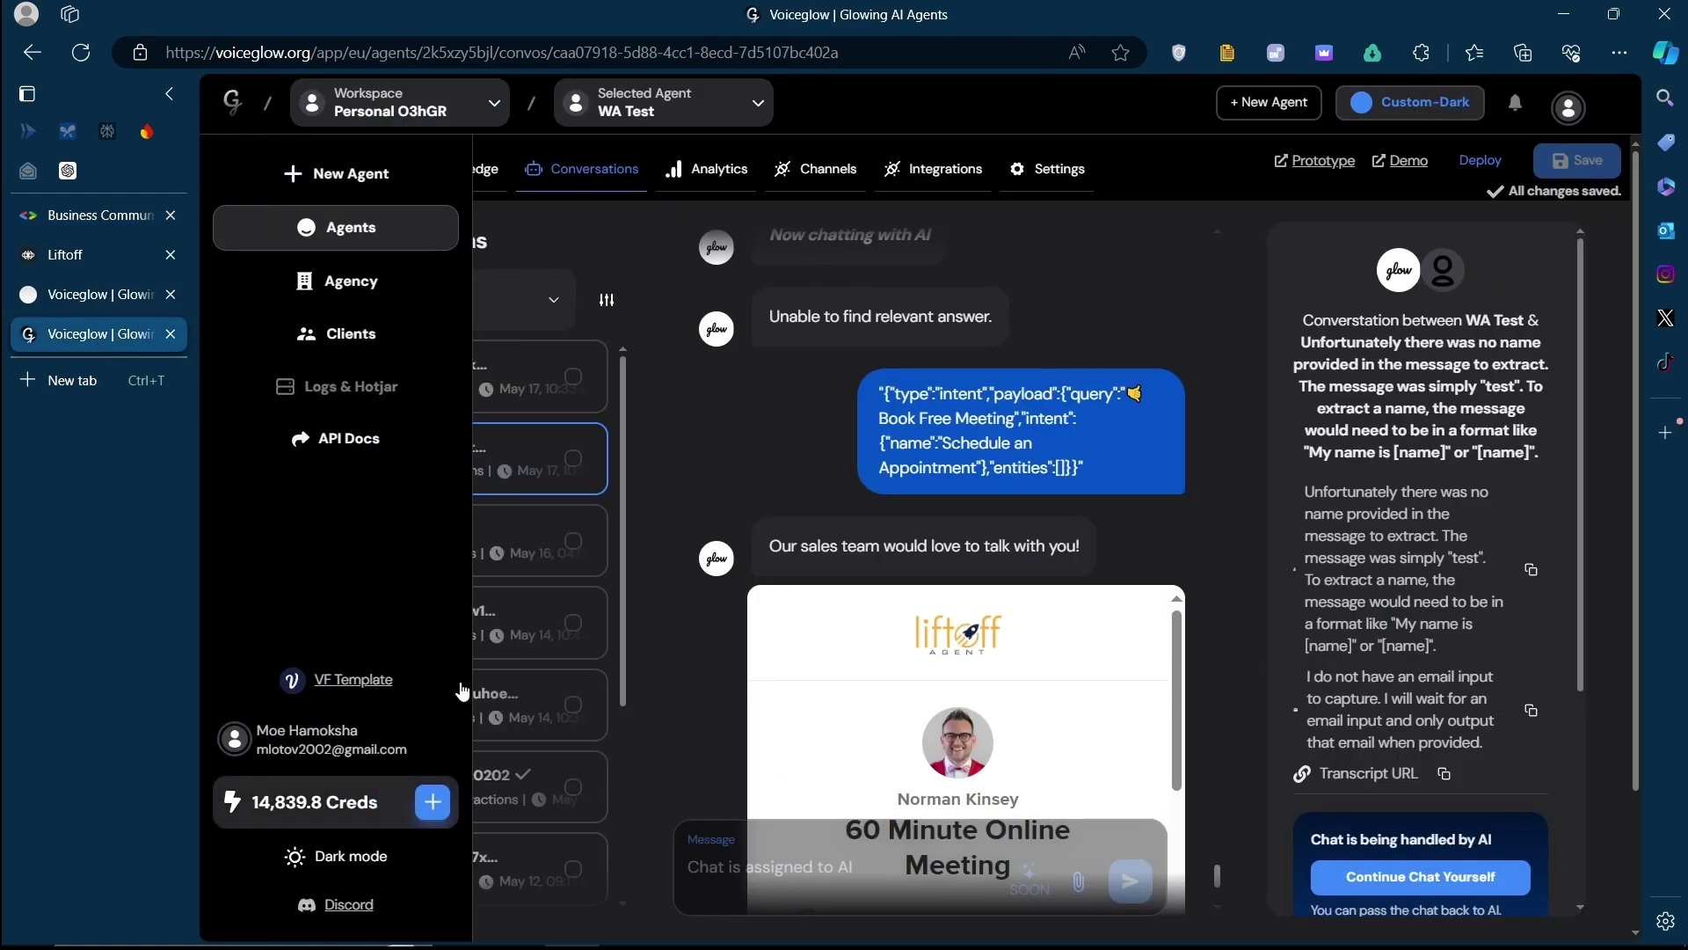
click(844, 926)
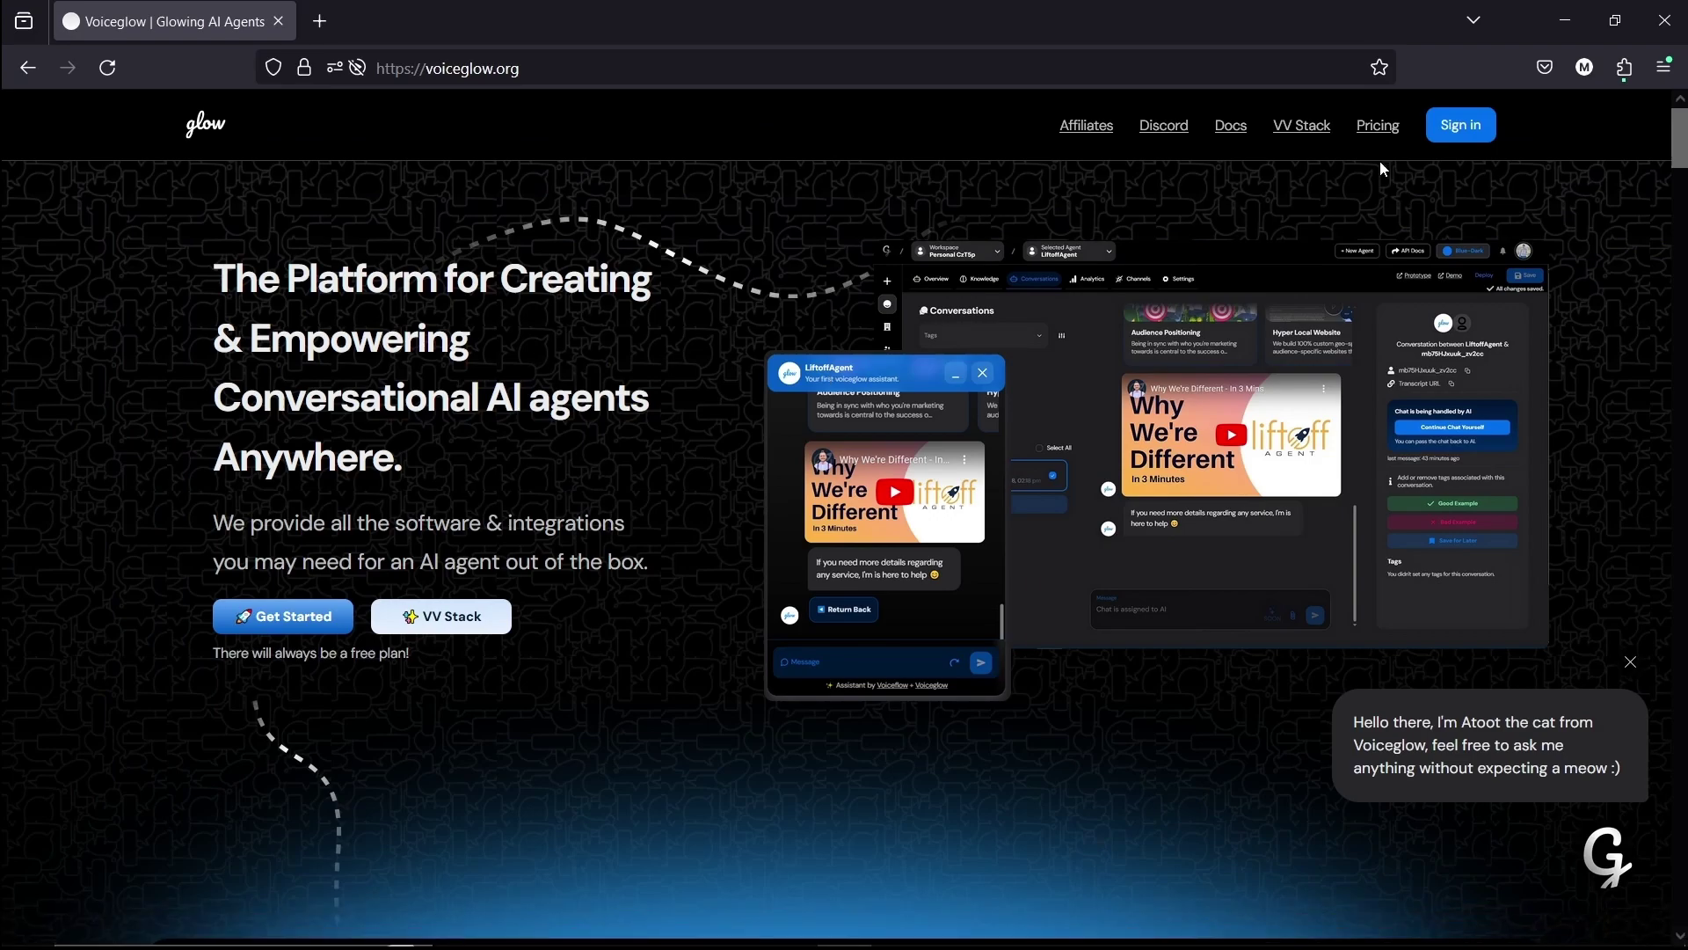
click(1461, 124)
click(1014, 363)
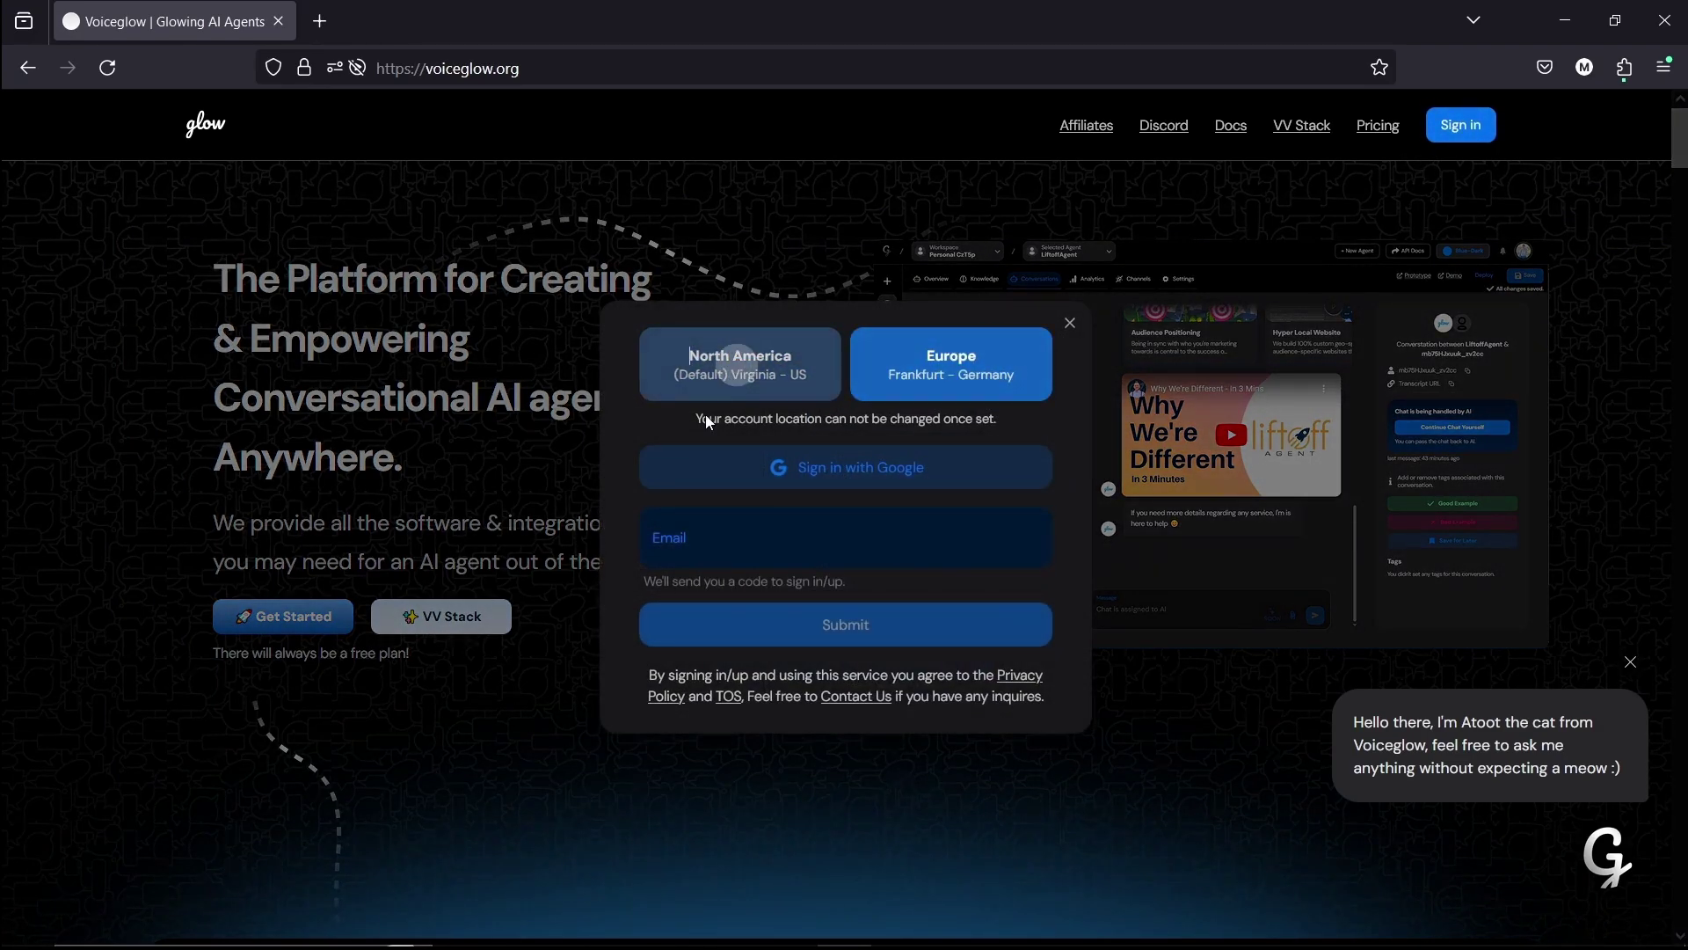
click(683, 395)
click(1026, 366)
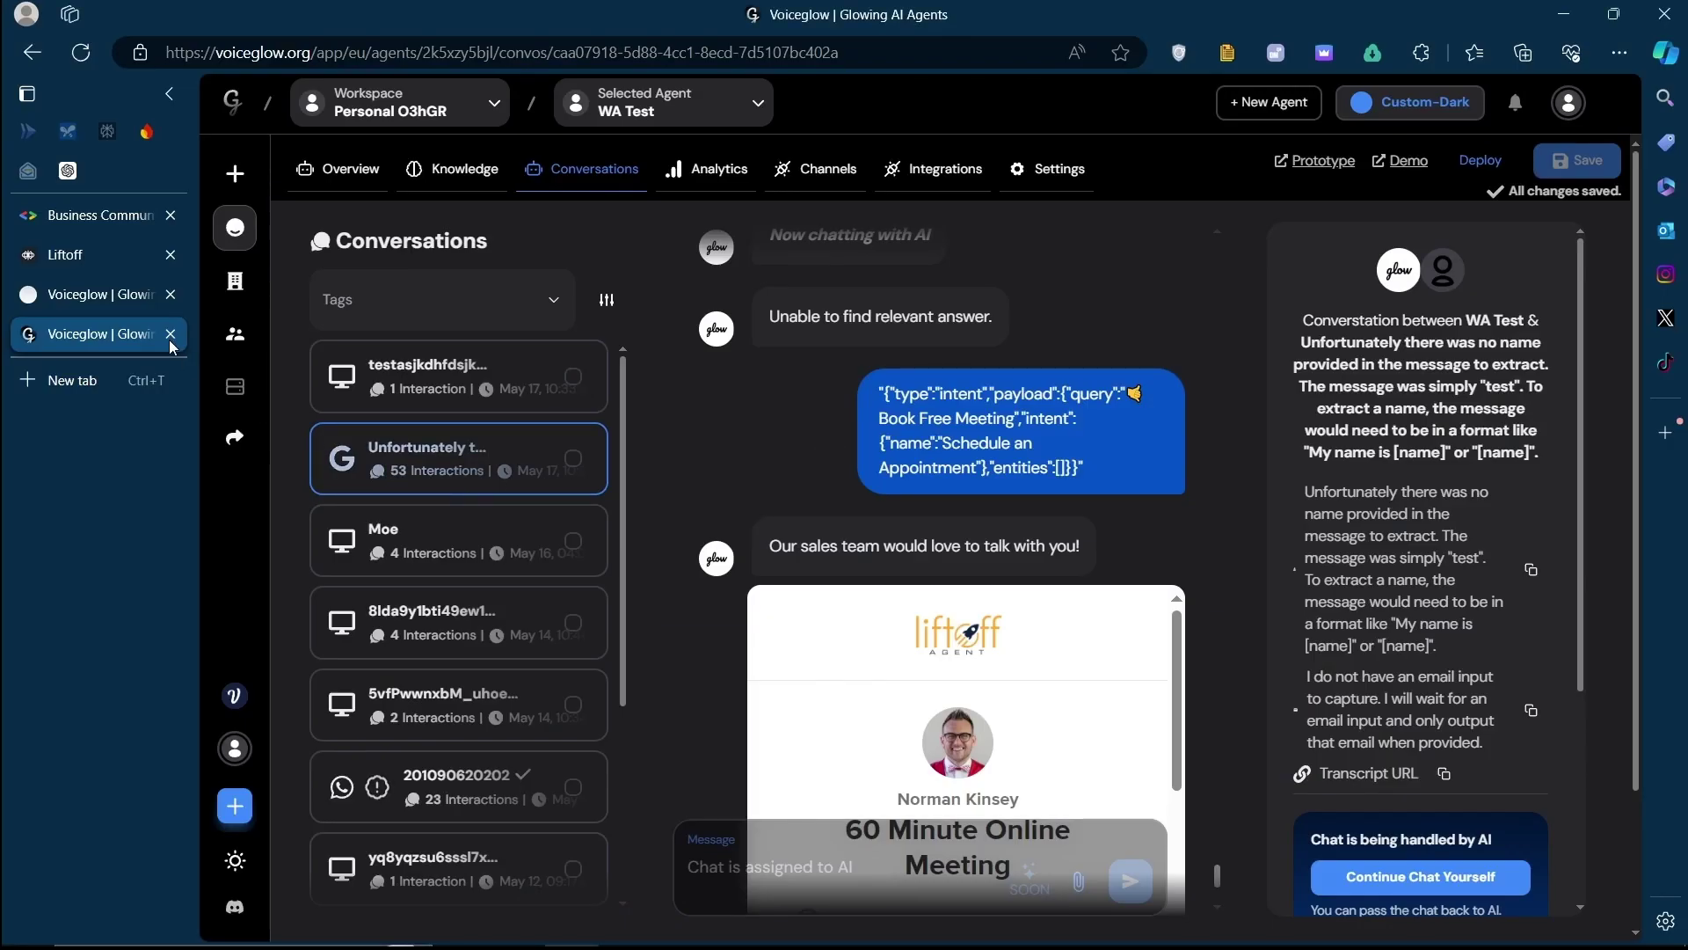
click(99, 294)
click(104, 211)
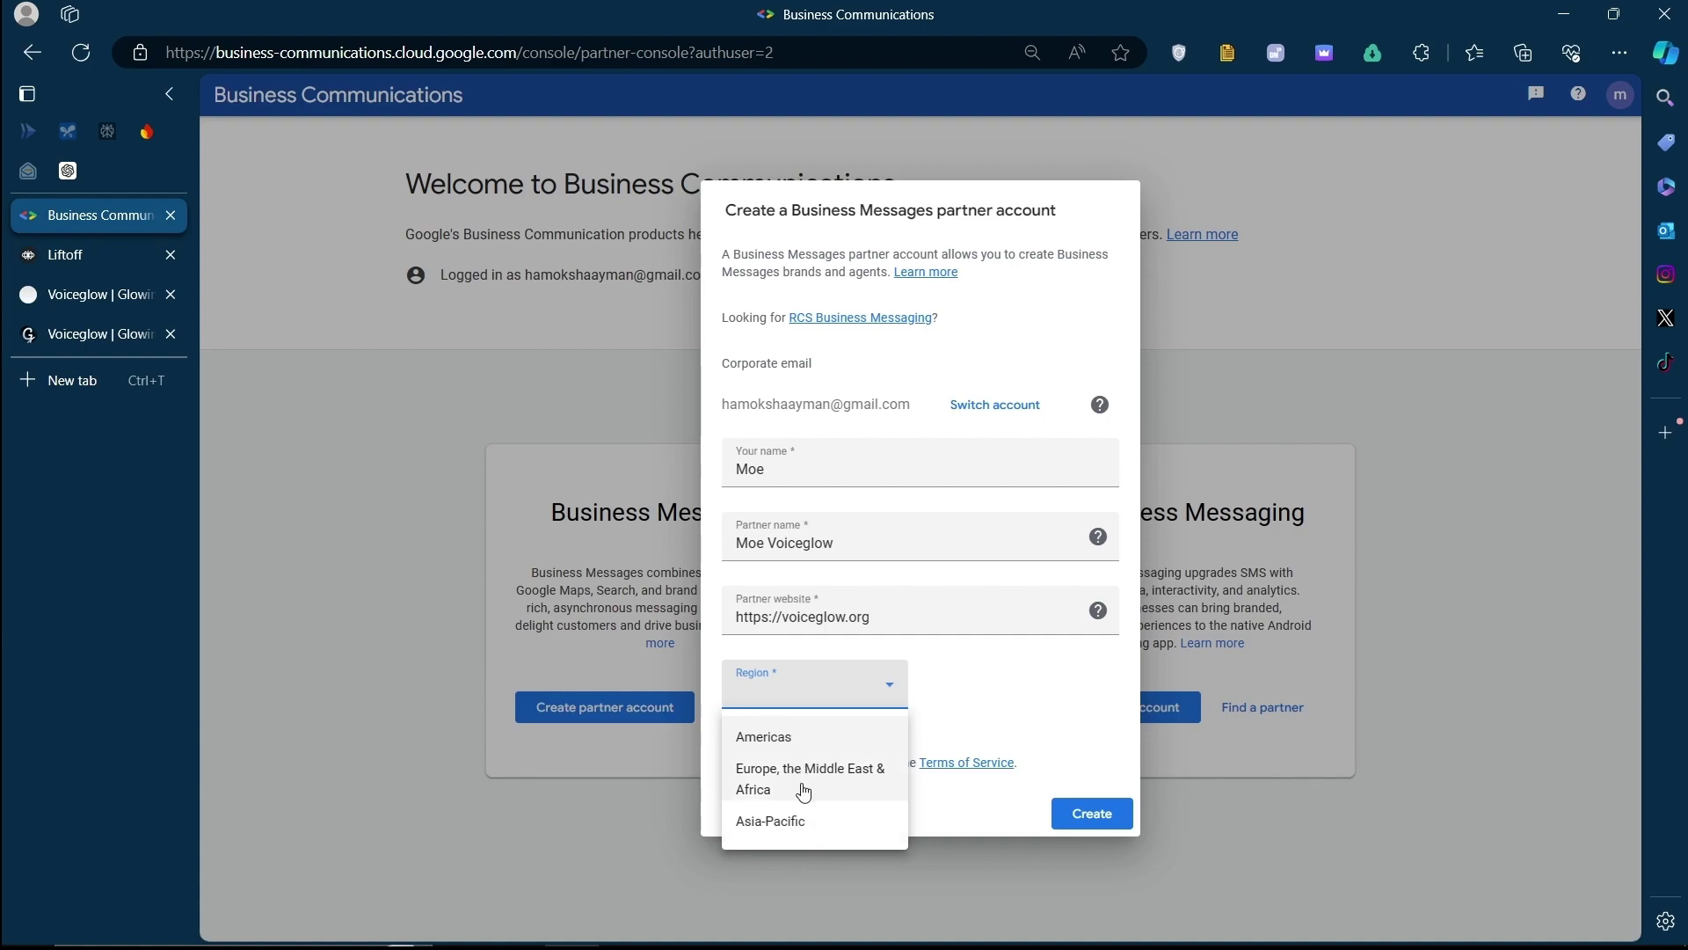
Create the partner account in the Europe, the Middle East & Africa region
click(799, 784)
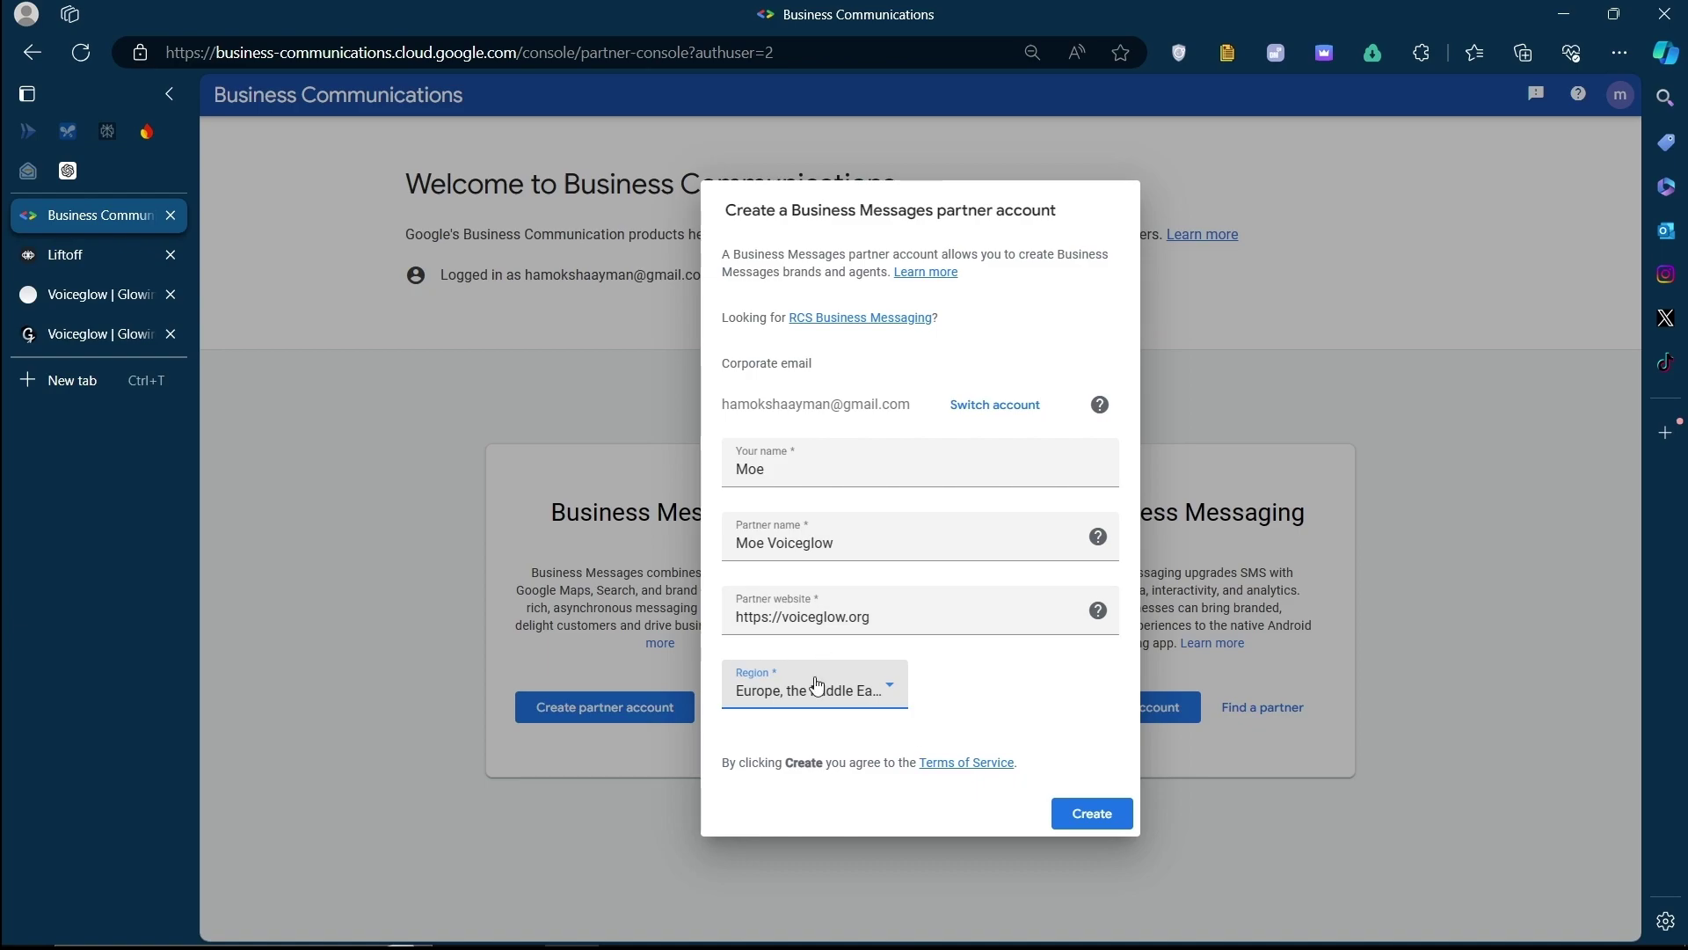
click(1115, 811)
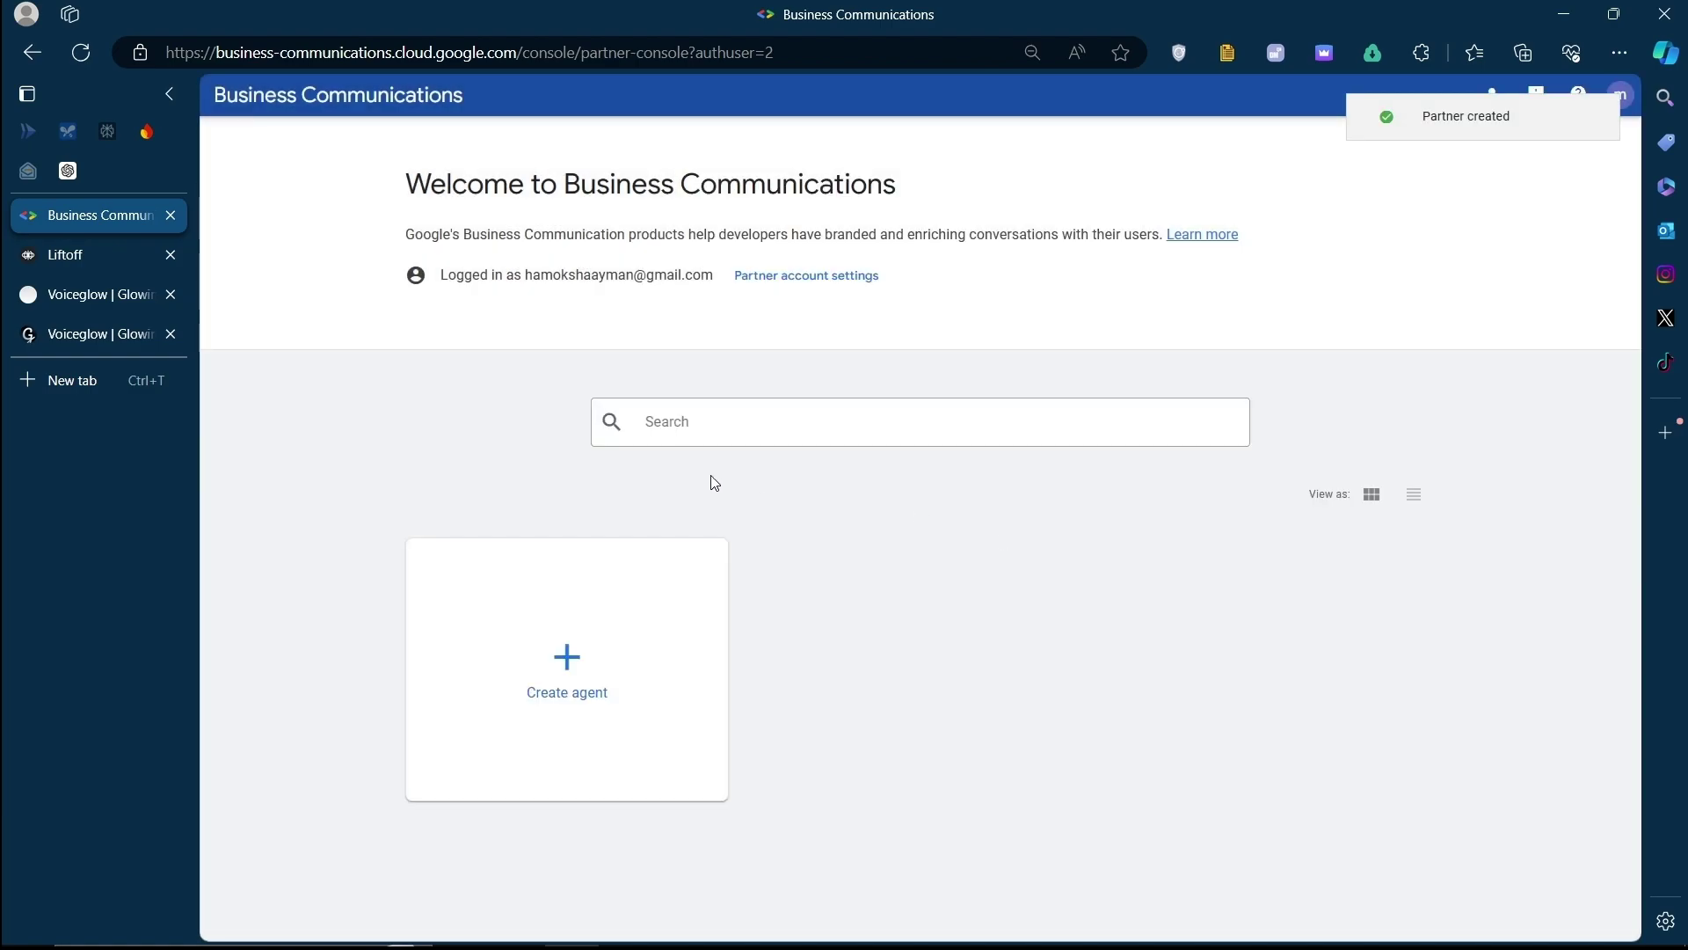
click(593, 639)
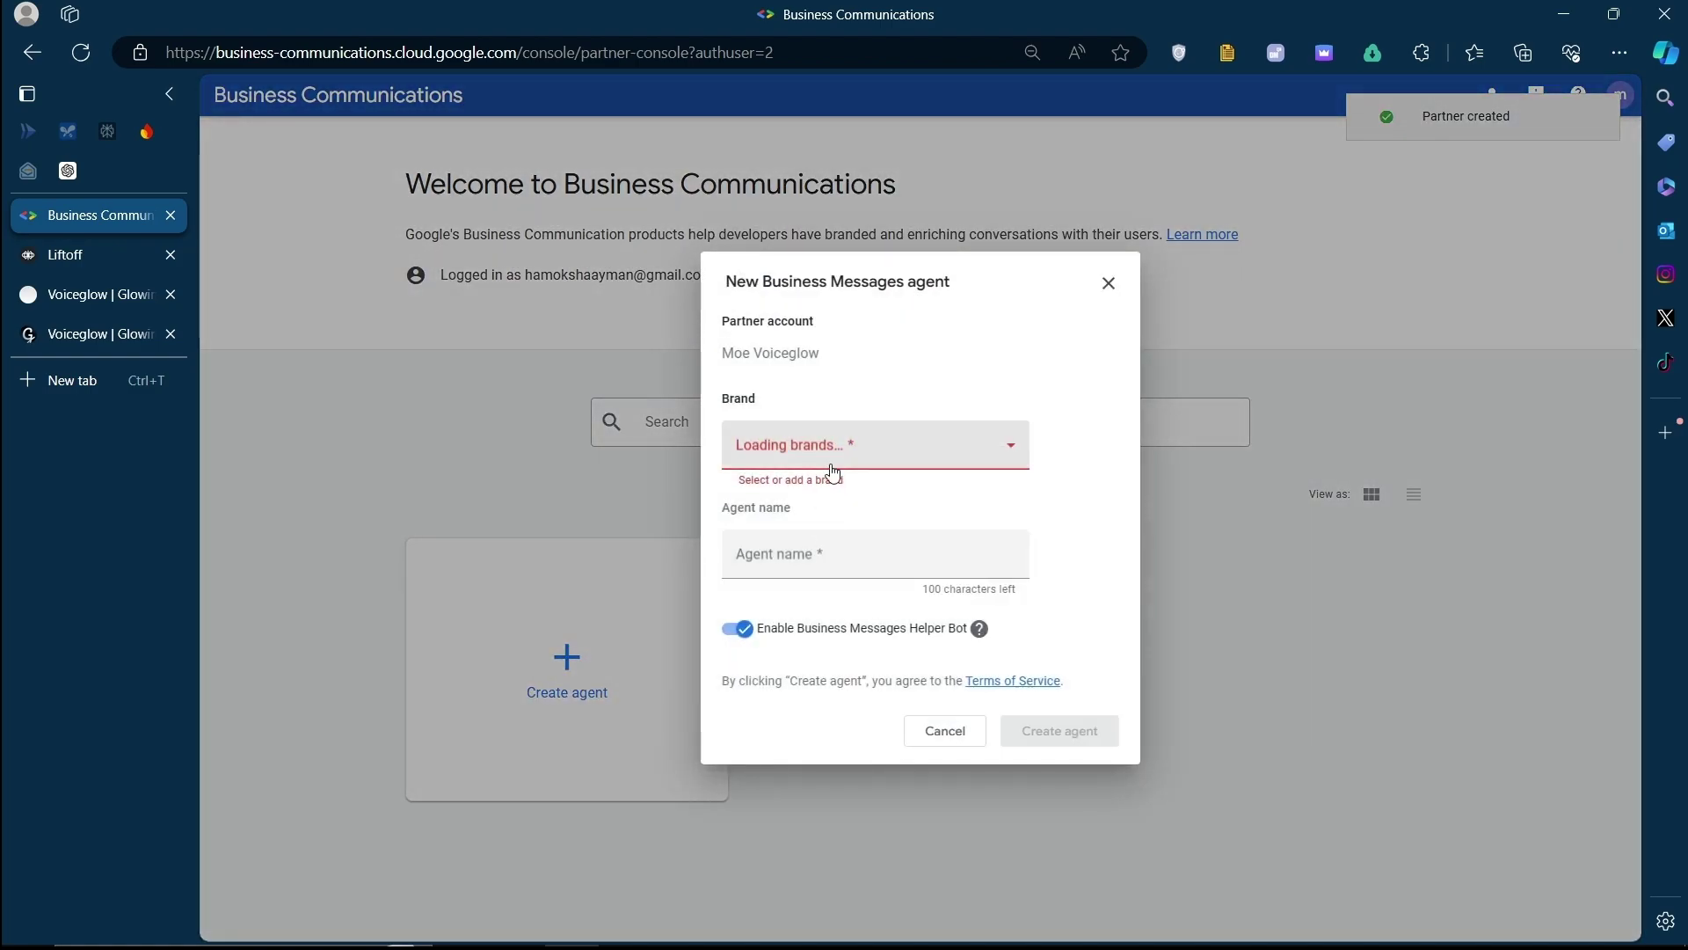
Create the Voiceglow Showcase agent for brand Voiceglow with the Helper Bot turned off
click(830, 558)
click(810, 467)
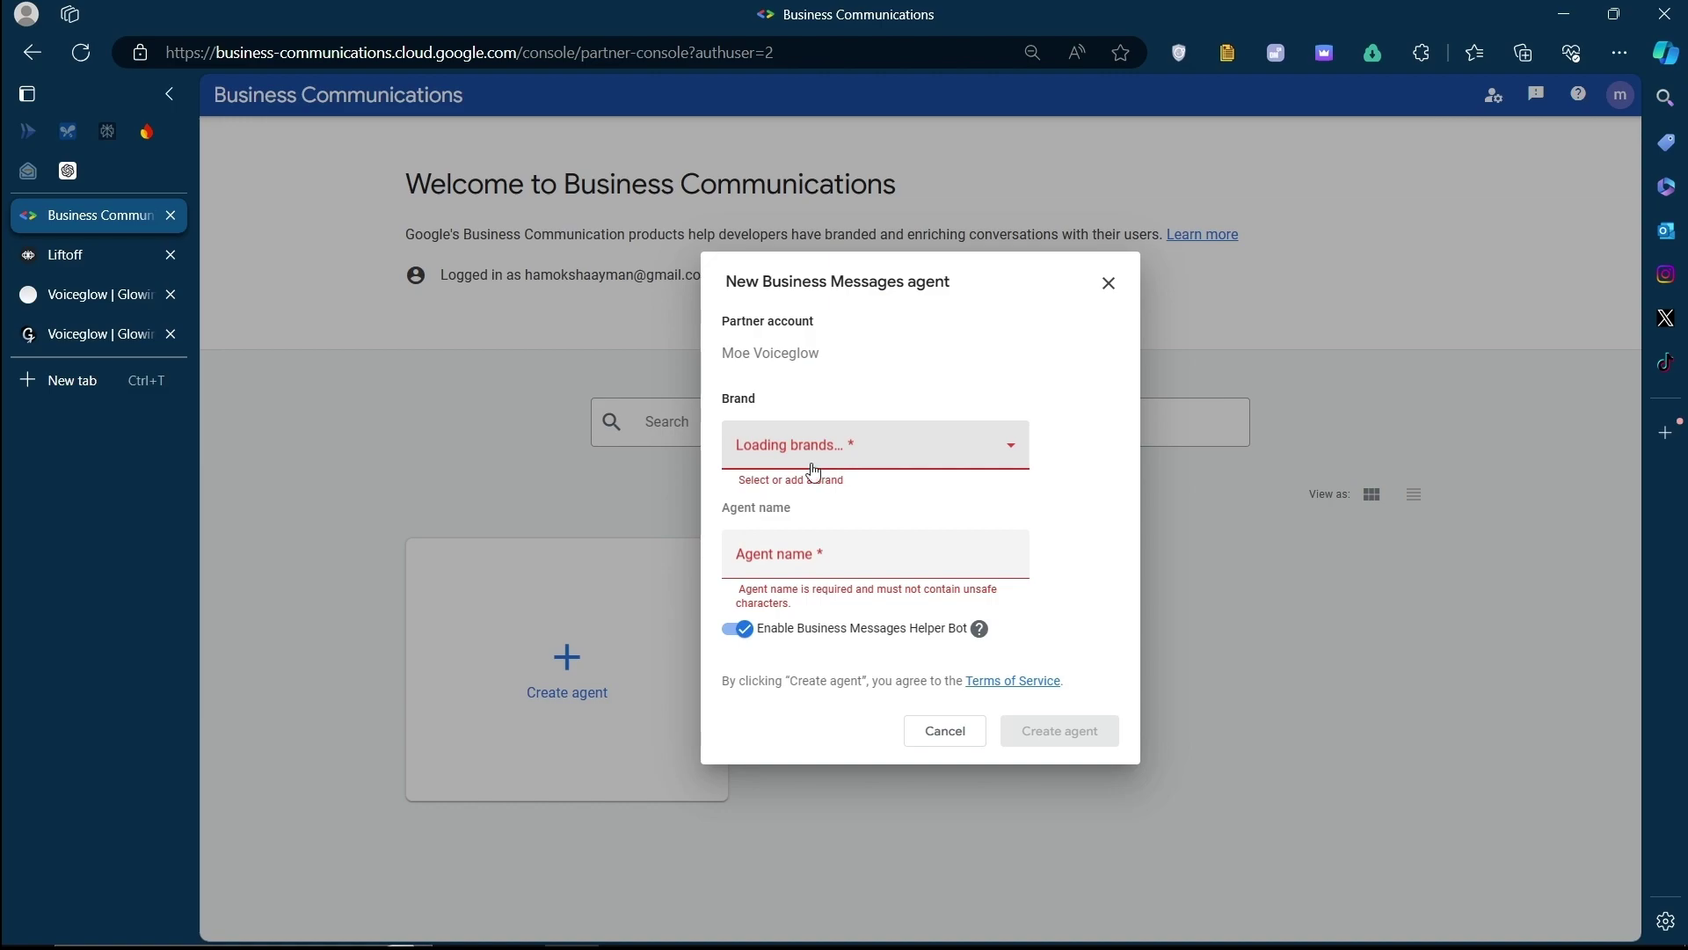
click(871, 557)
text(Voiceglow Showcase)
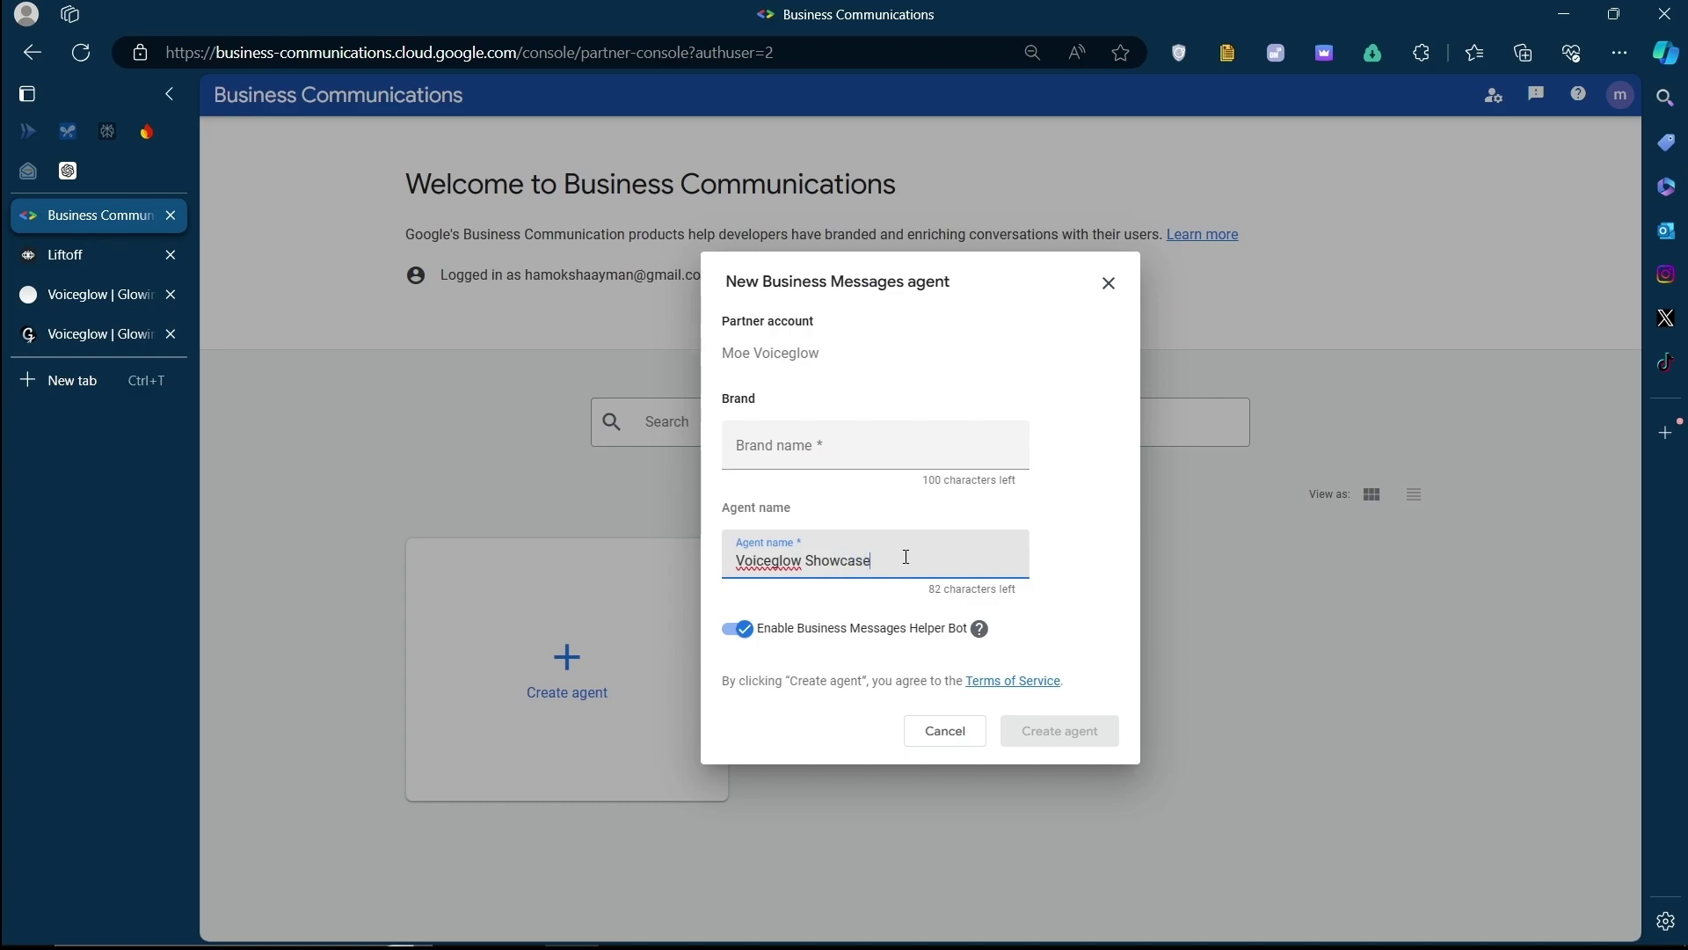
click(845, 449)
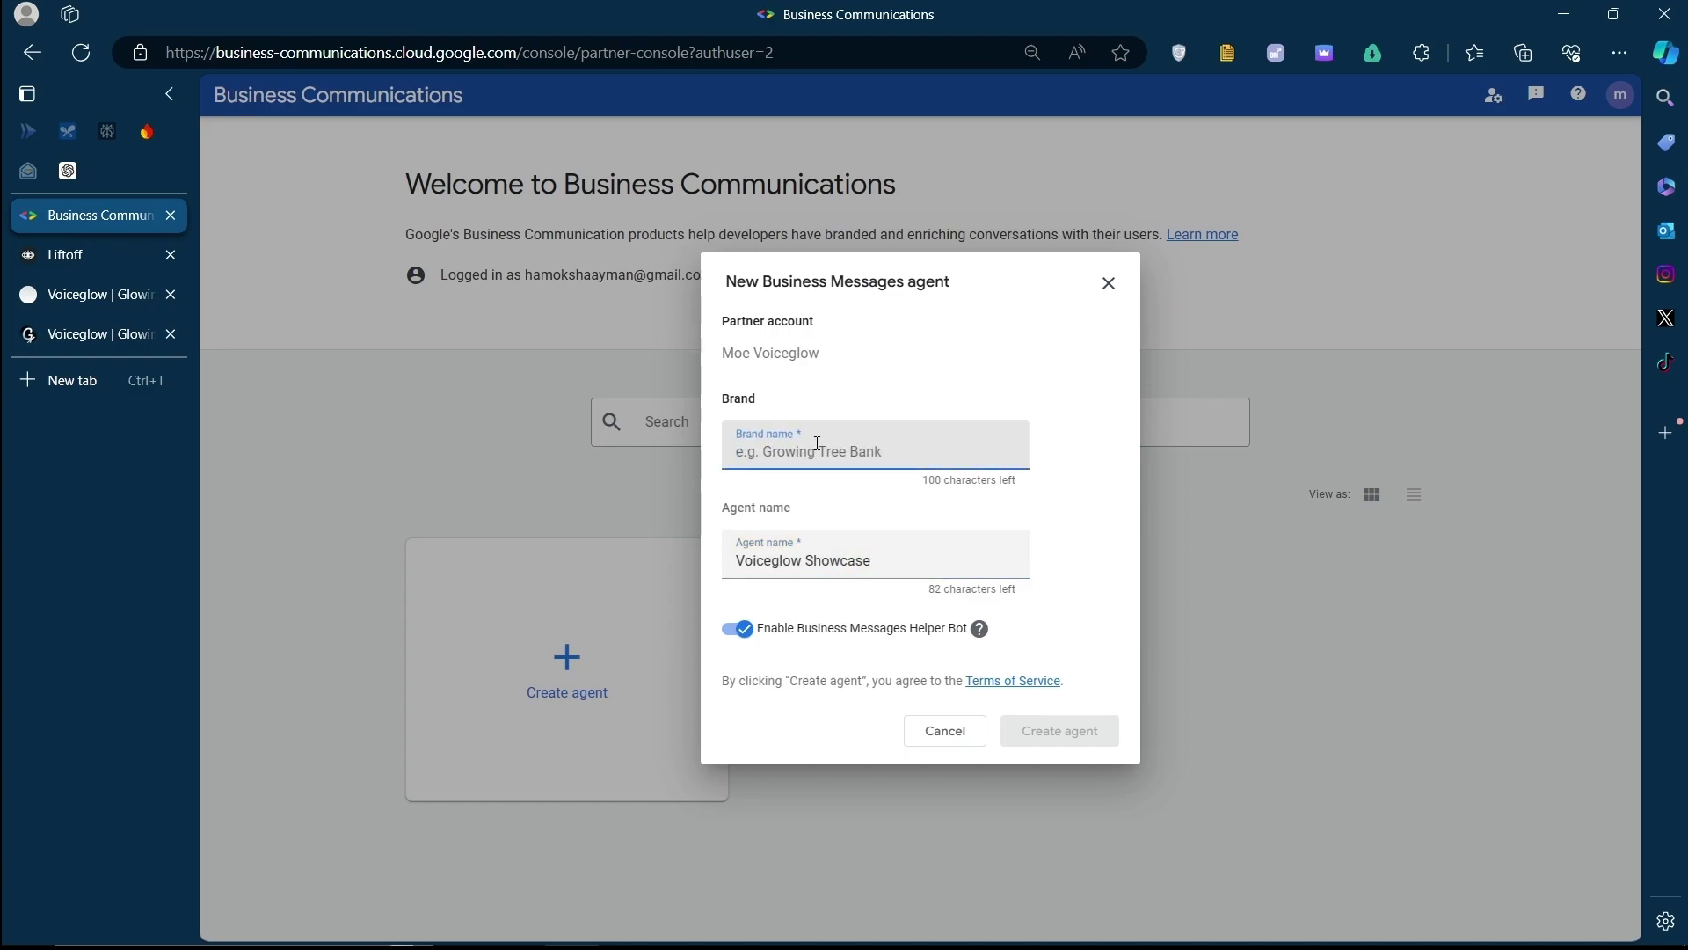
text(VO)
key(BackSpace)
key(BackSpace)
key(BackSpace)
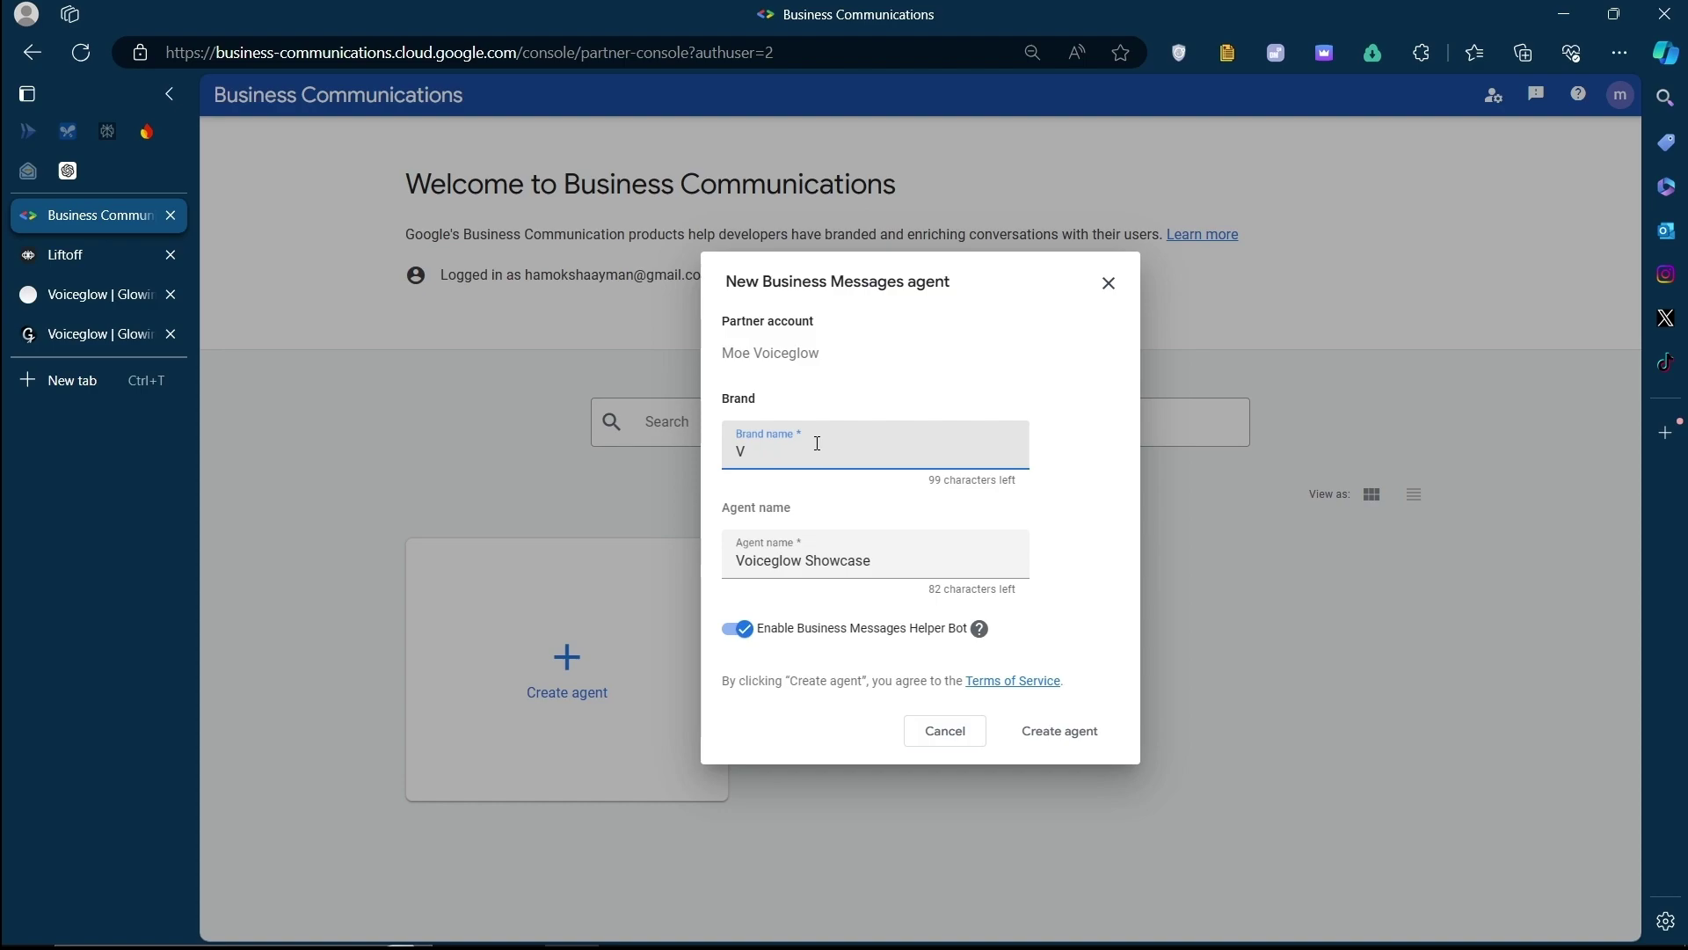
text(oiceglow)
click(721, 446)
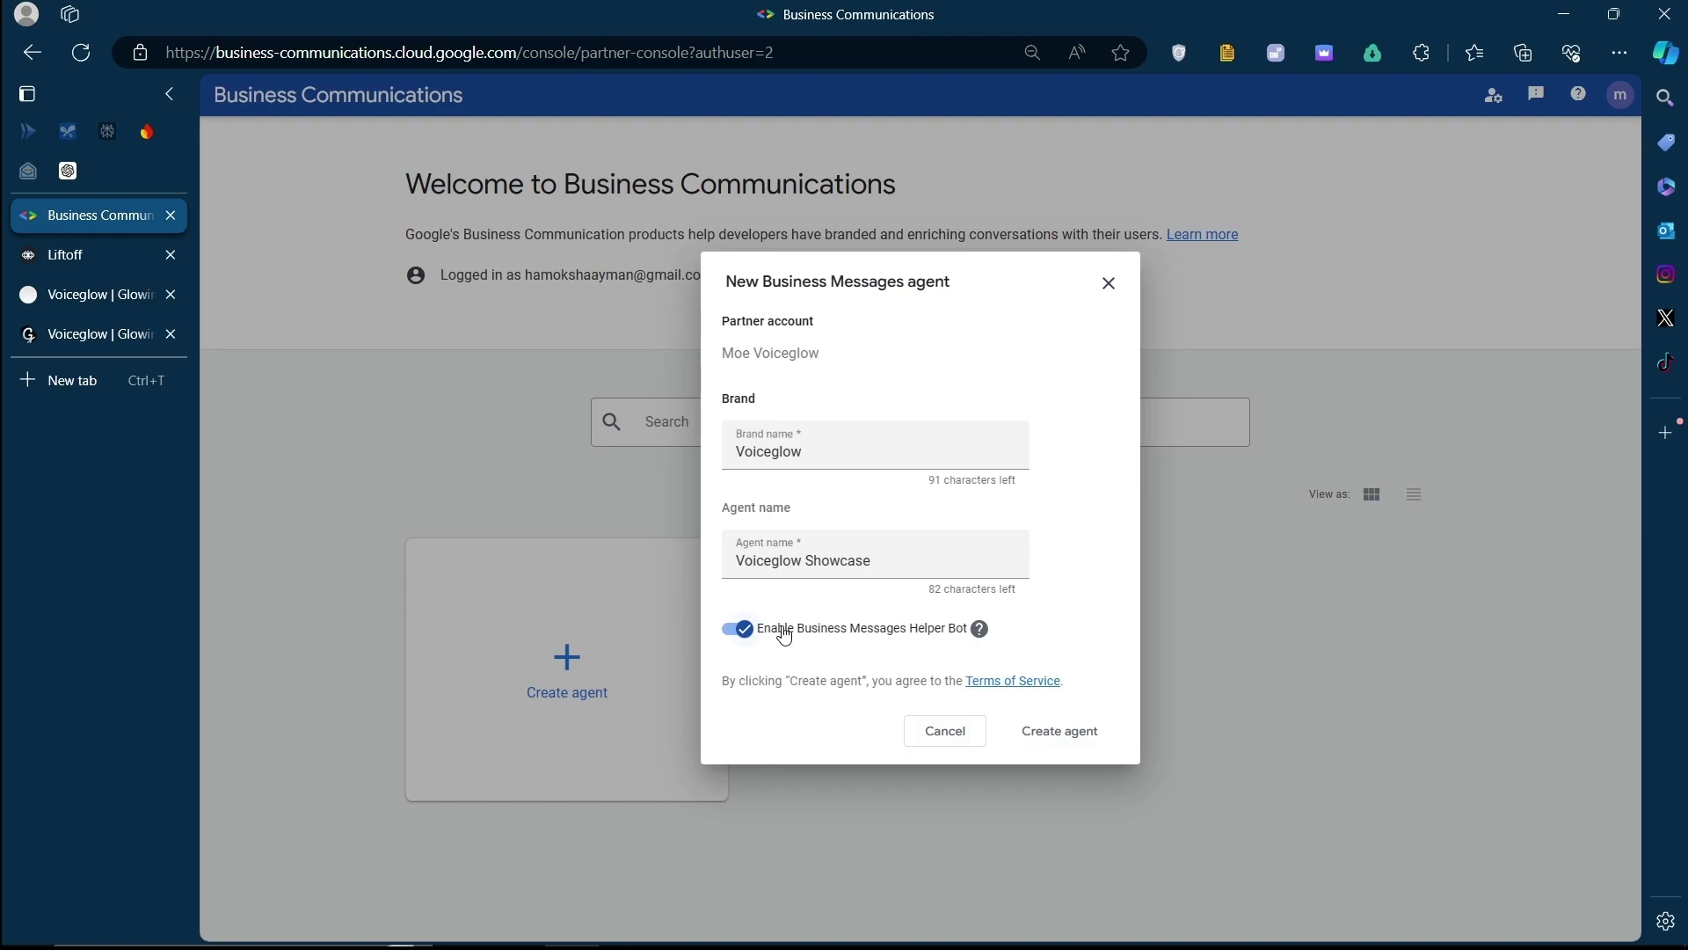
click(831, 639)
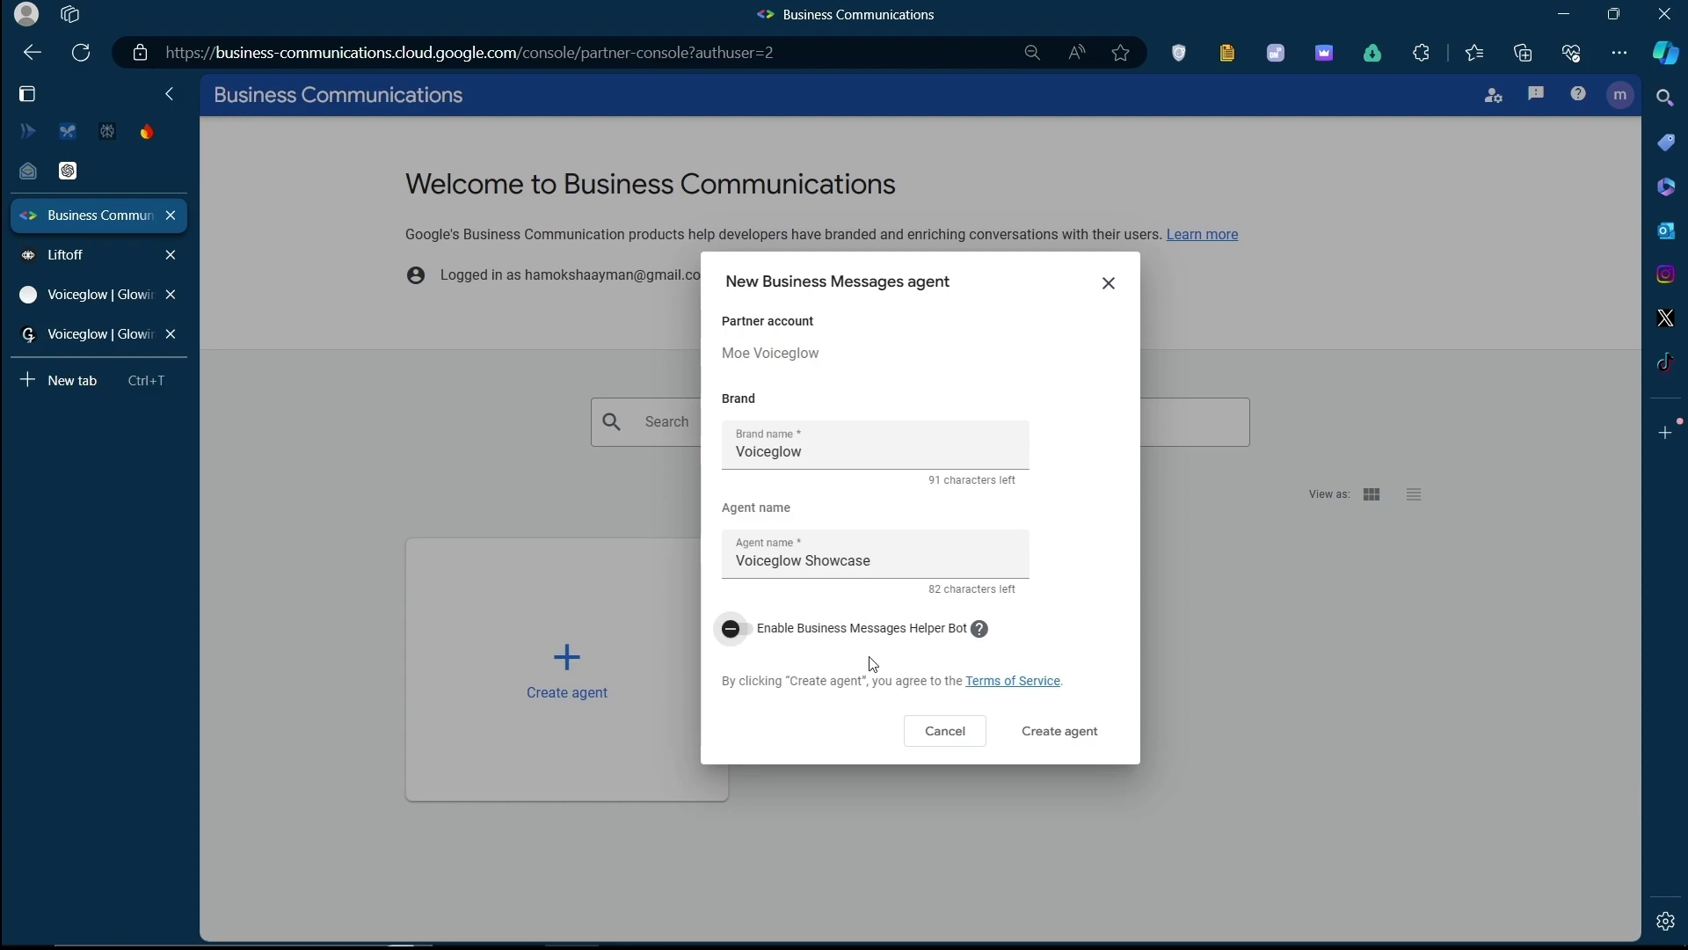
click(1082, 743)
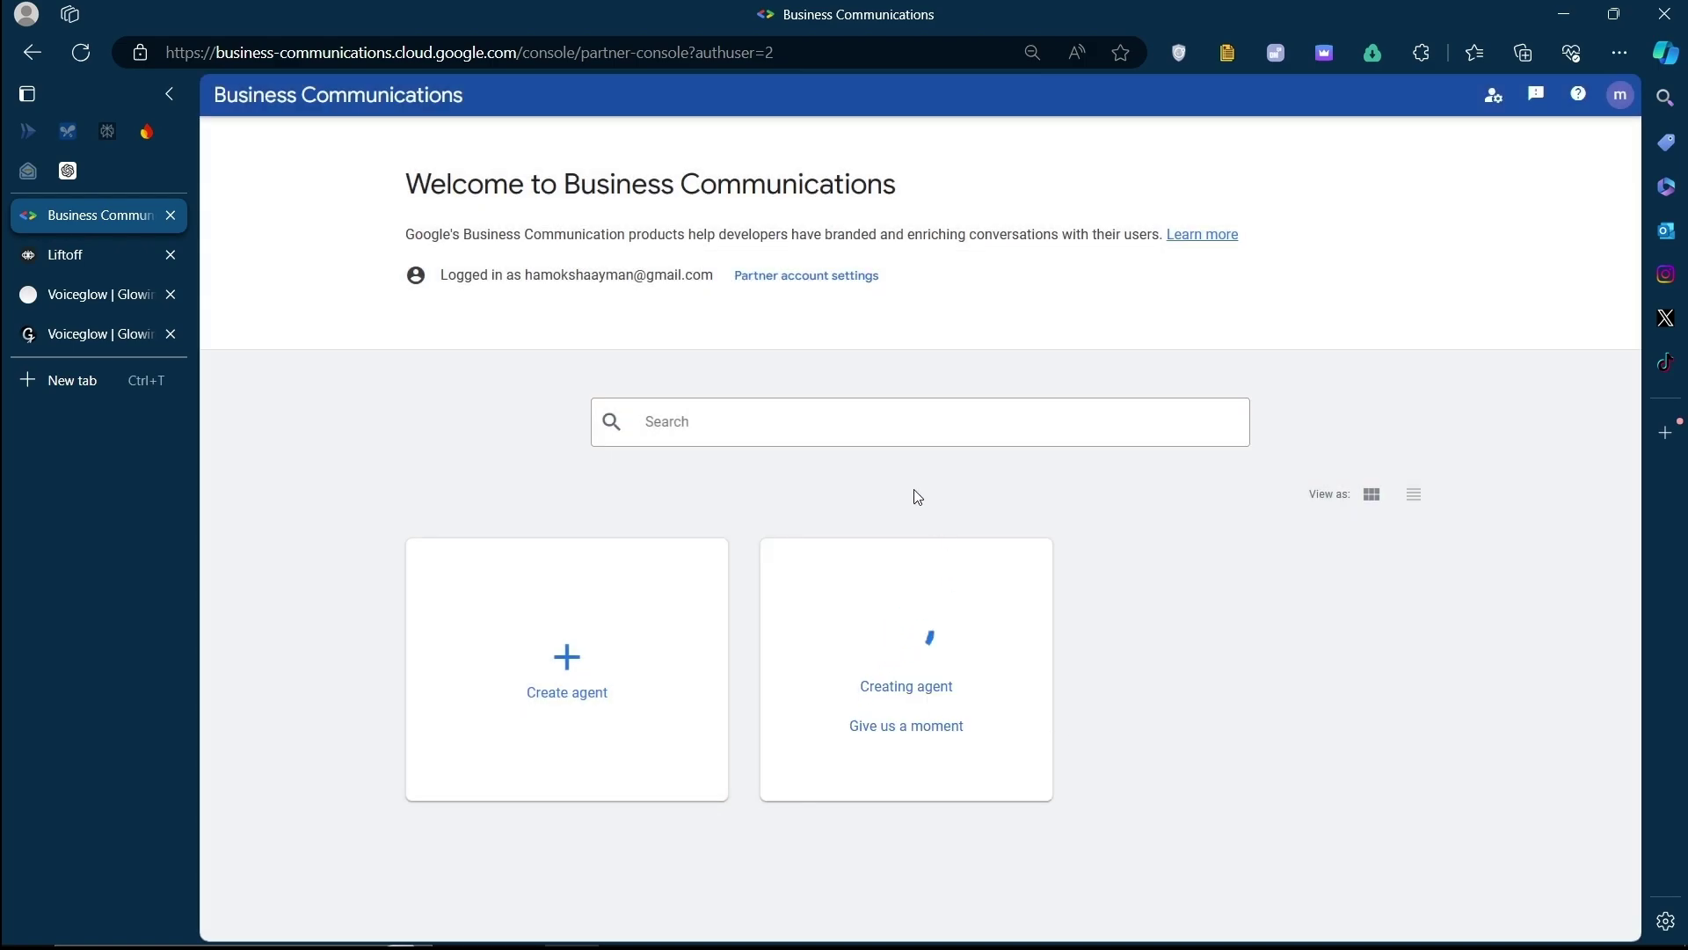
click(963, 654)
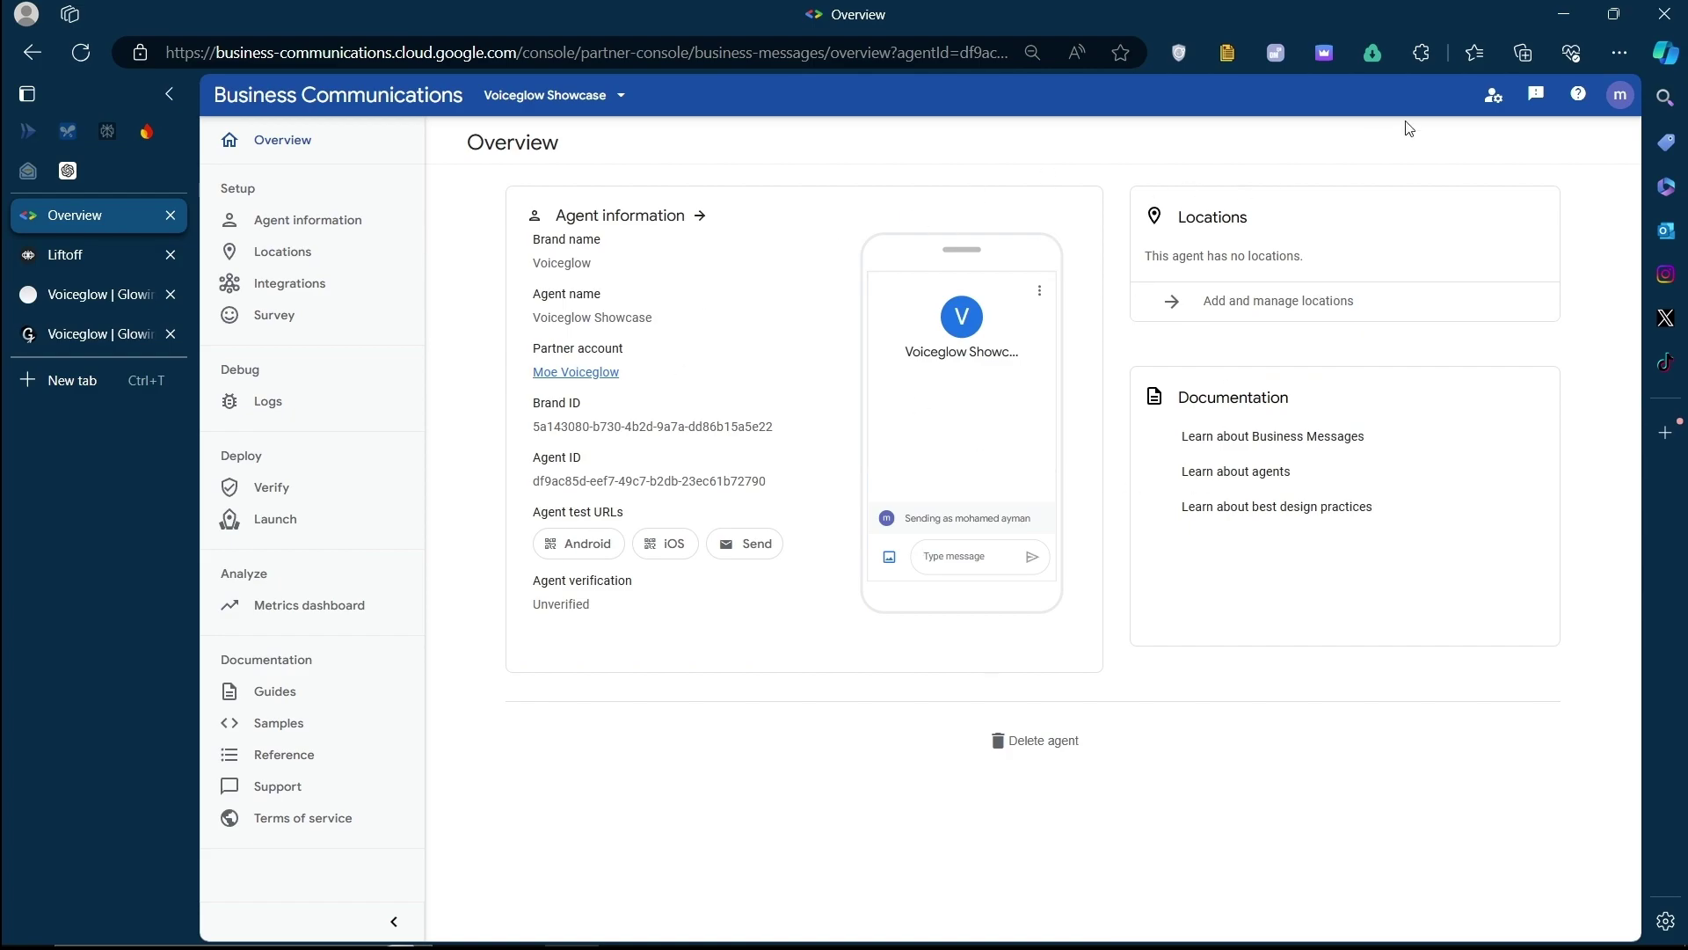
Create a new service account key and open the downloaded JSON credentials file
click(1496, 100)
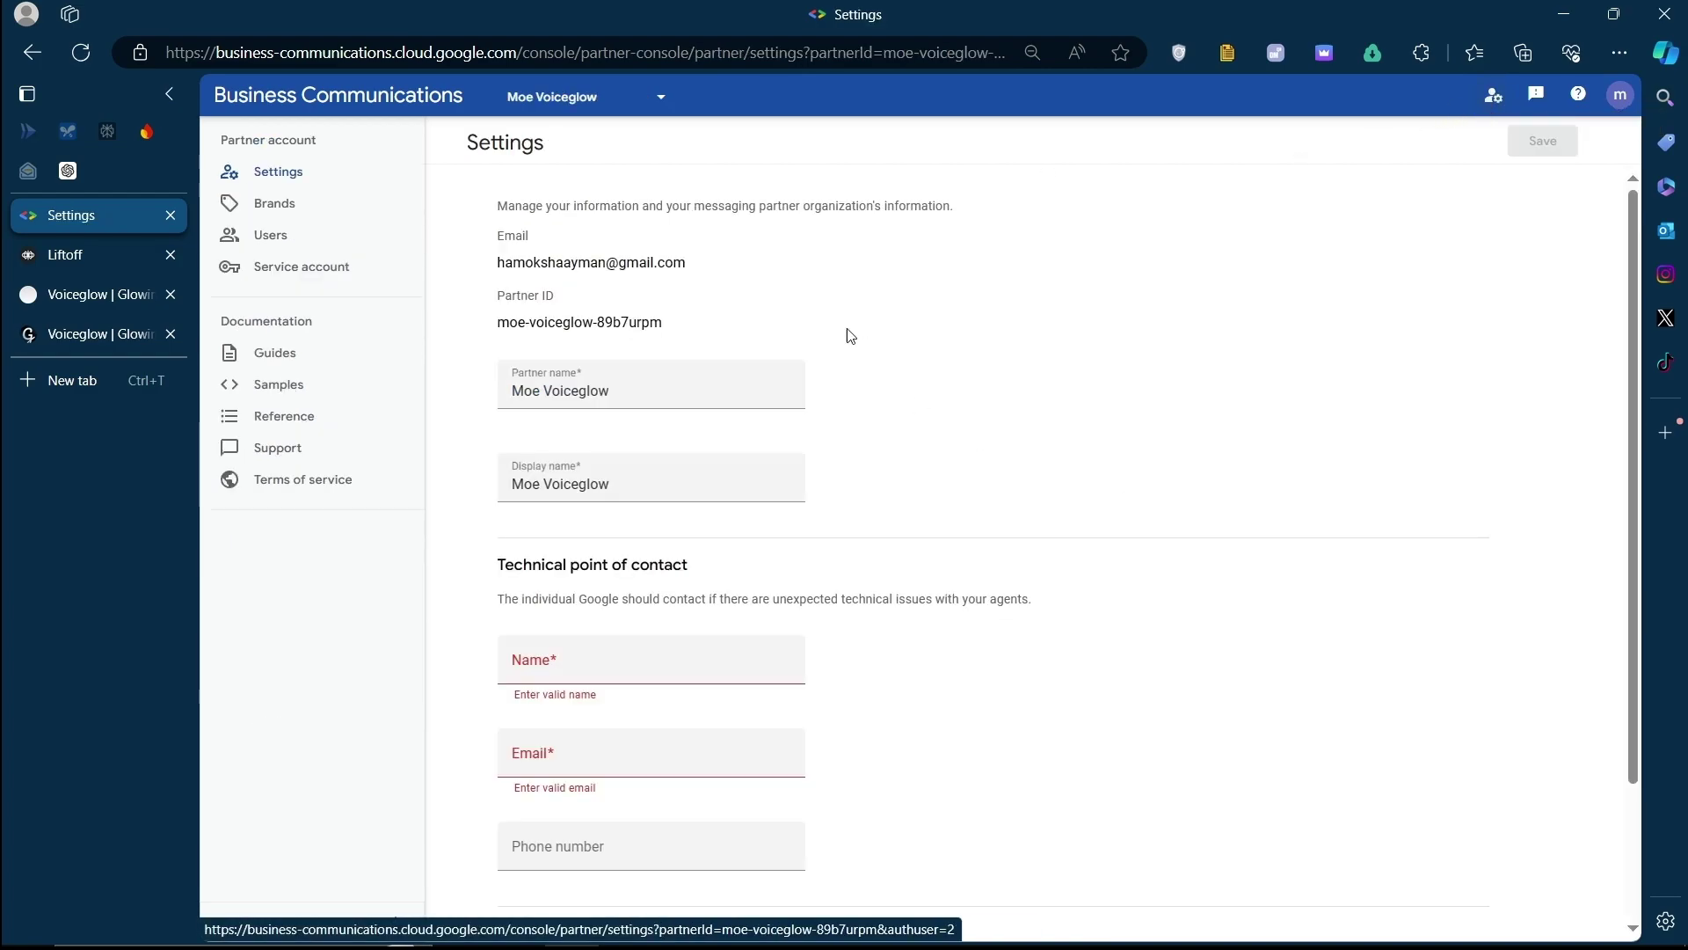
click(290, 271)
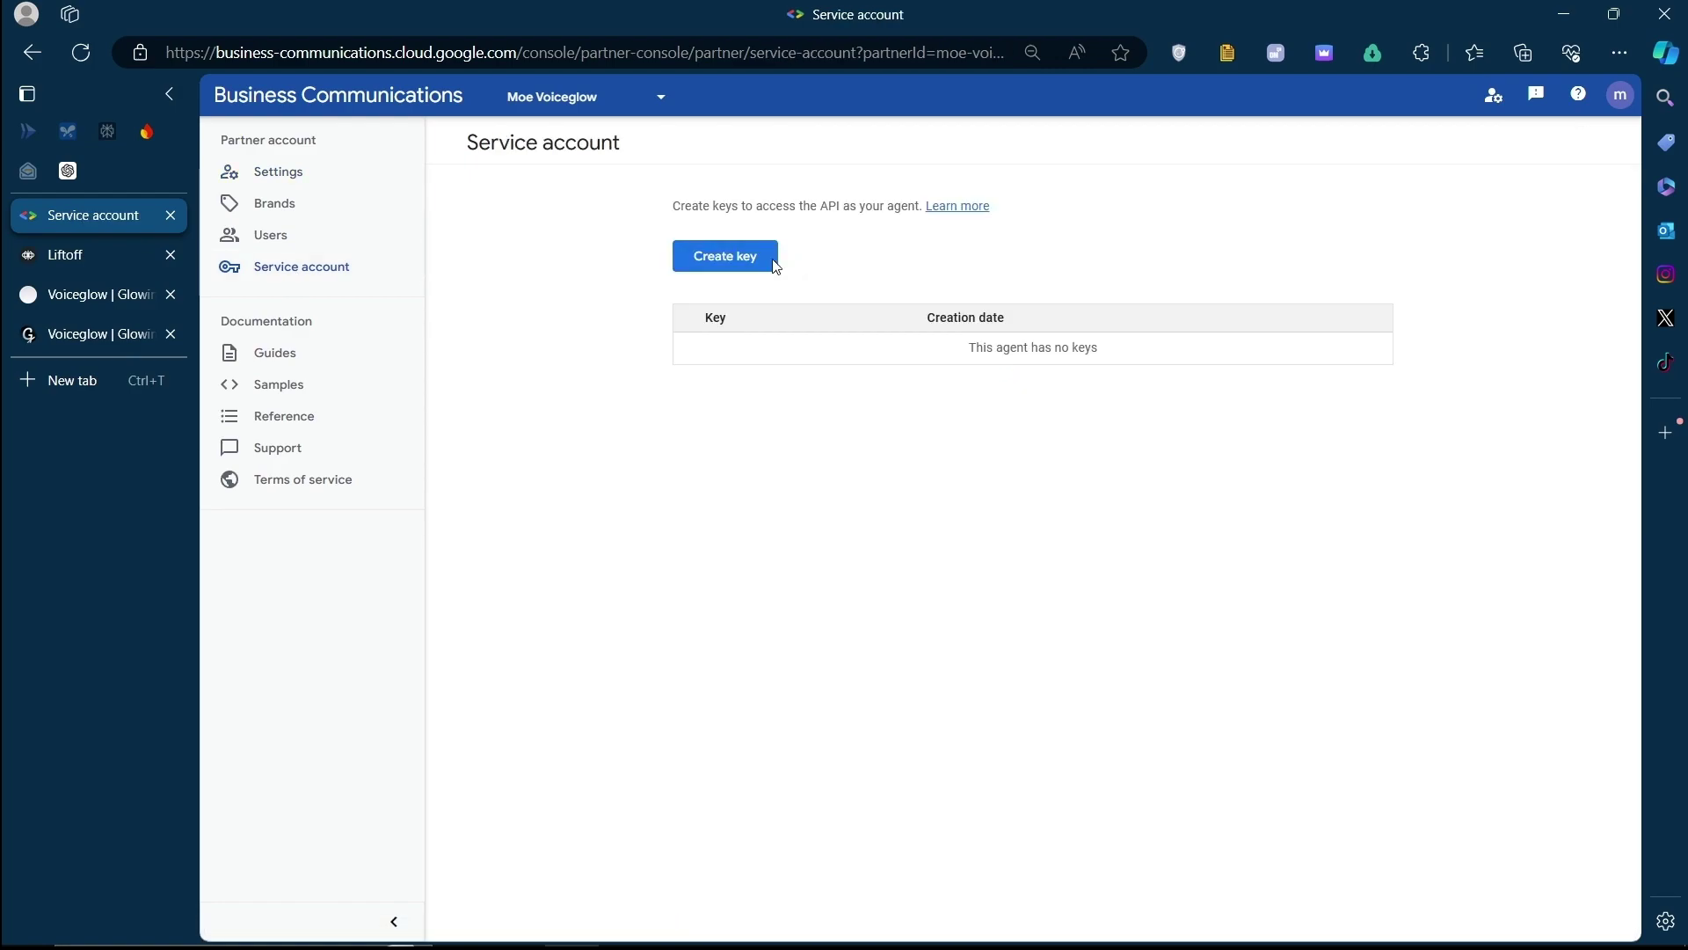
click(775, 262)
click(1117, 574)
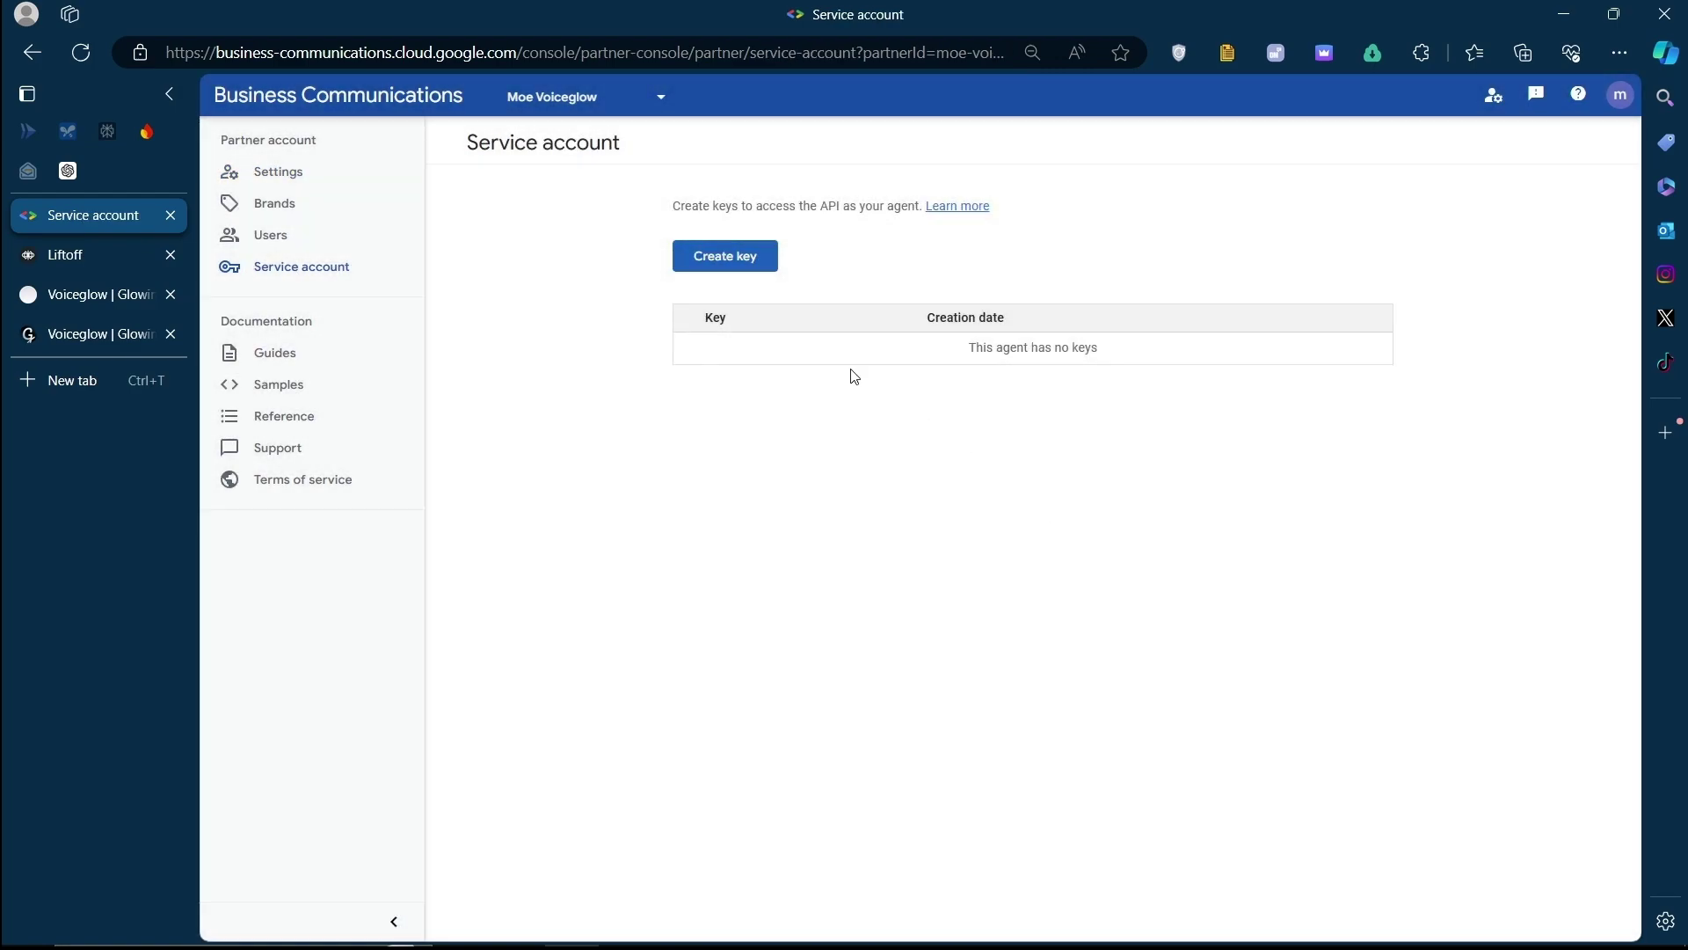
click(1226, 150)
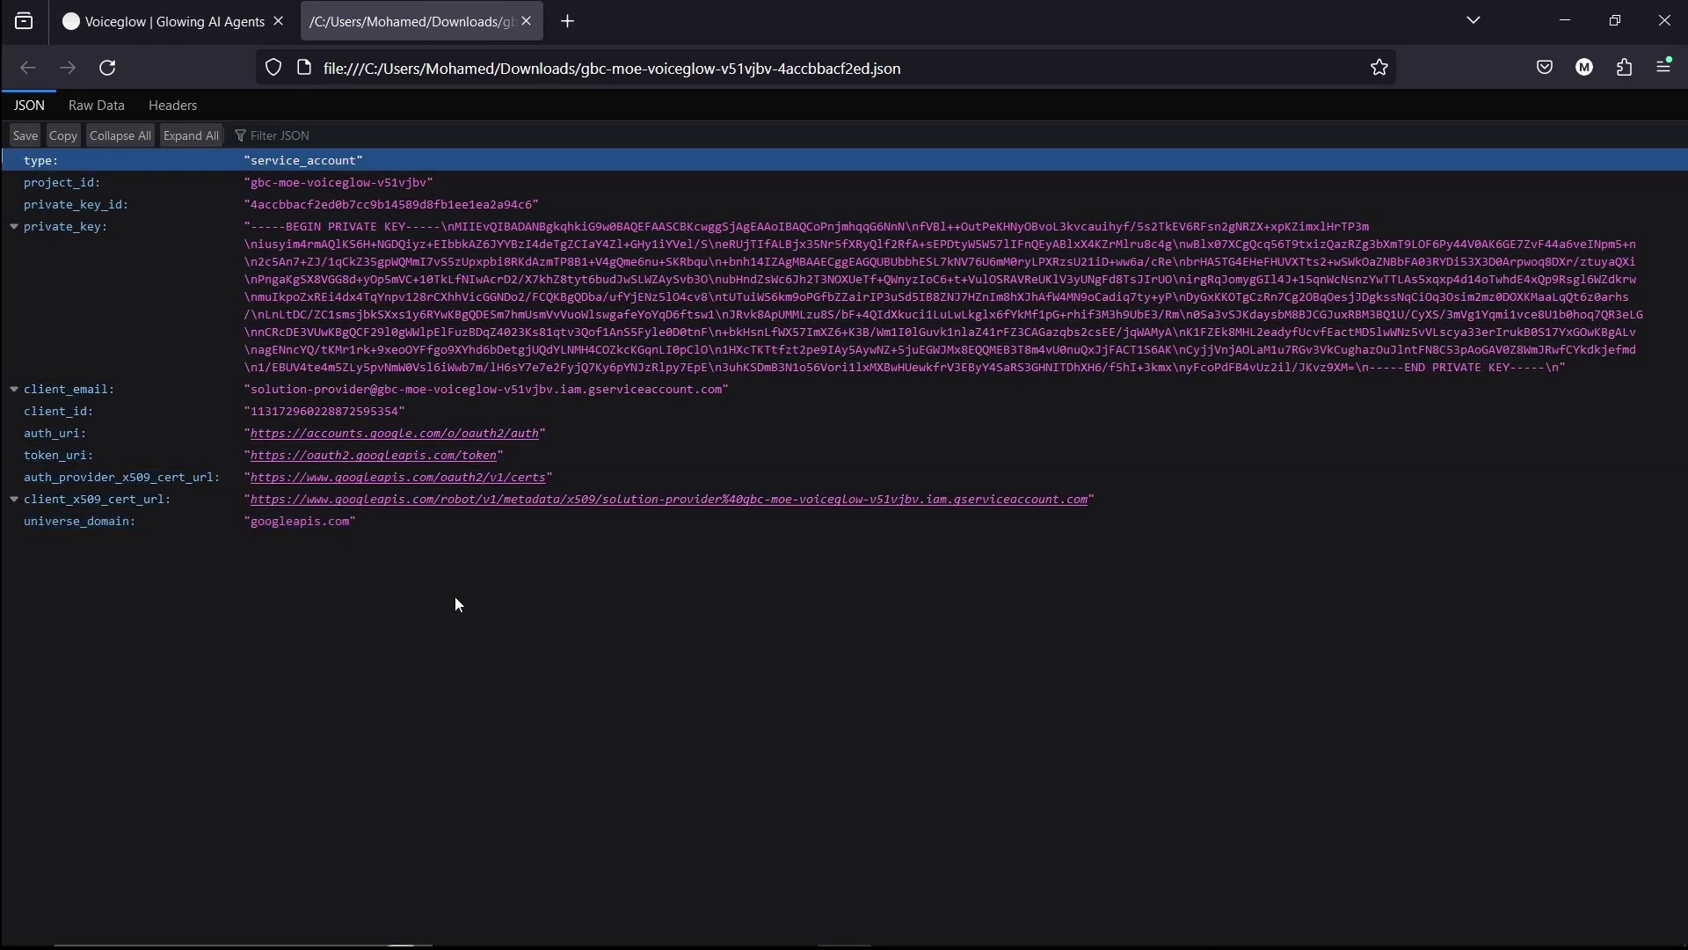
key(alt+Tab)
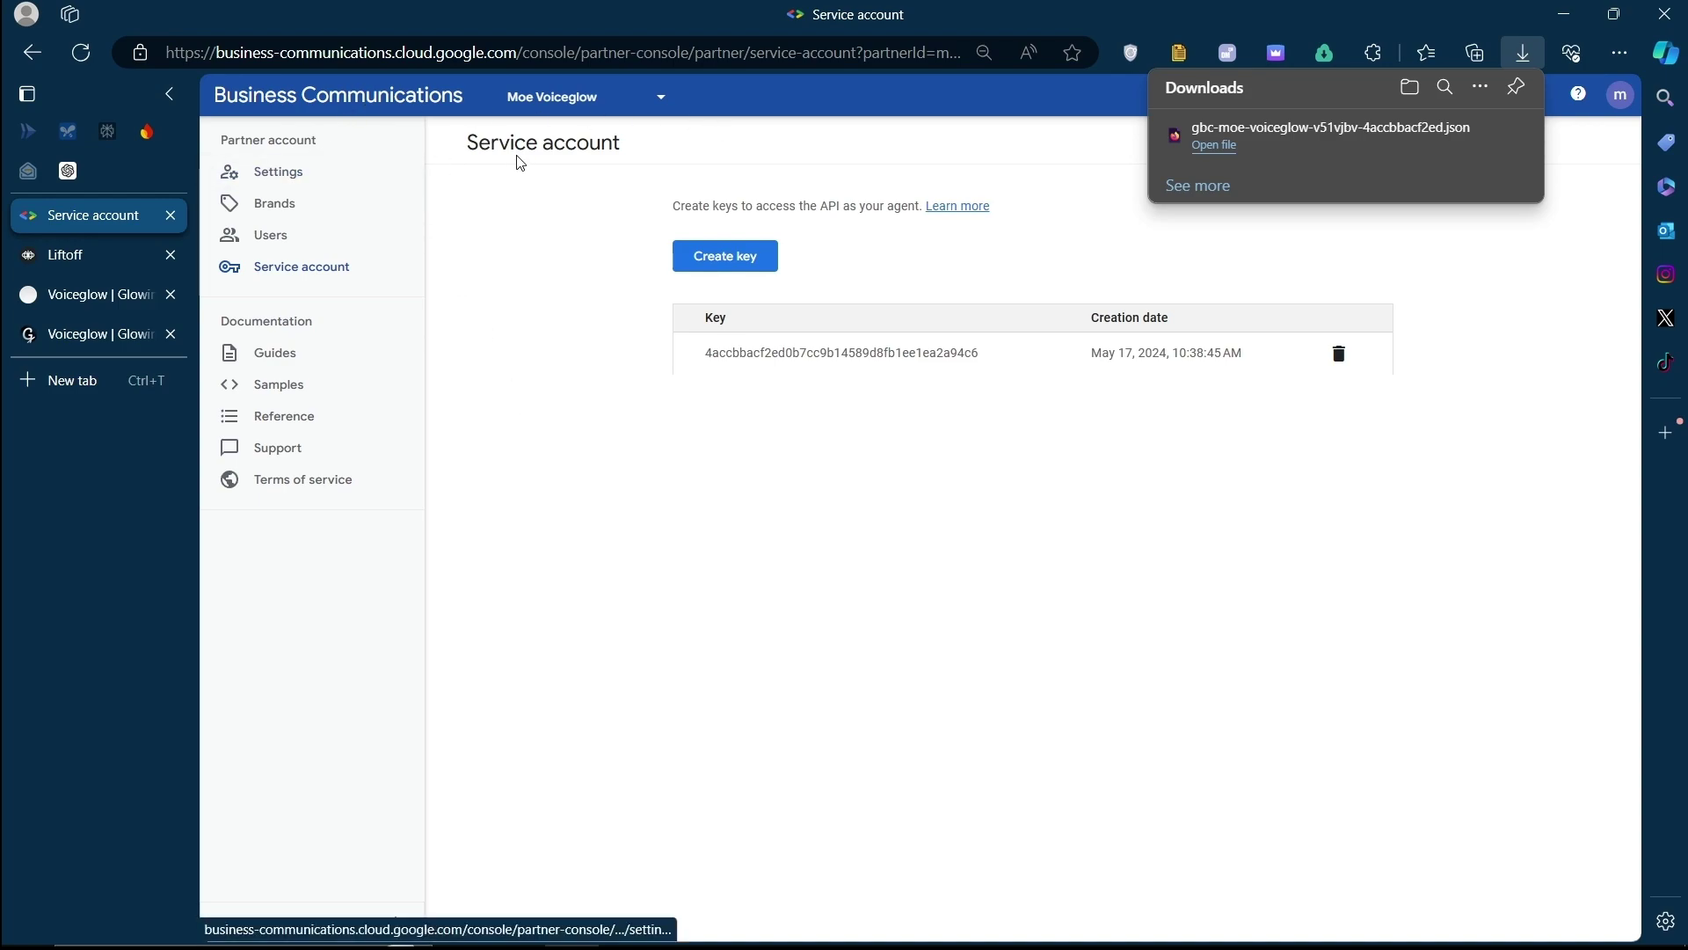
Review the Webhook, Dialogflow and Helper Bot options on Voiceglow Showcase's Integrations page
click(284, 175)
click(338, 106)
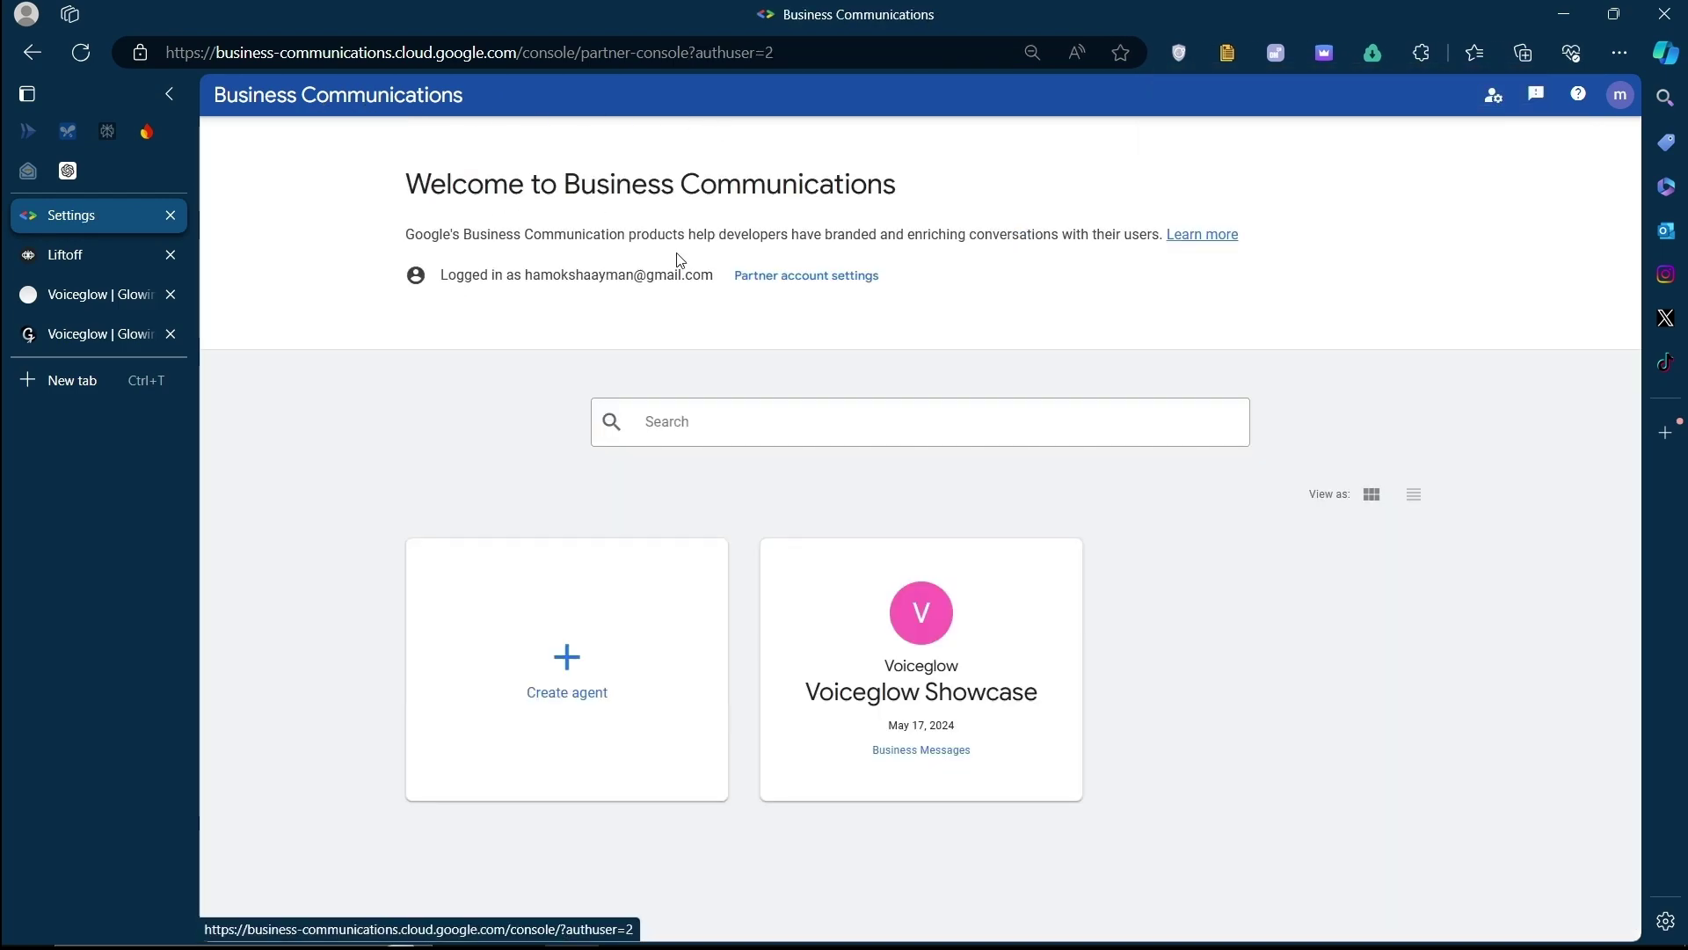
click(934, 646)
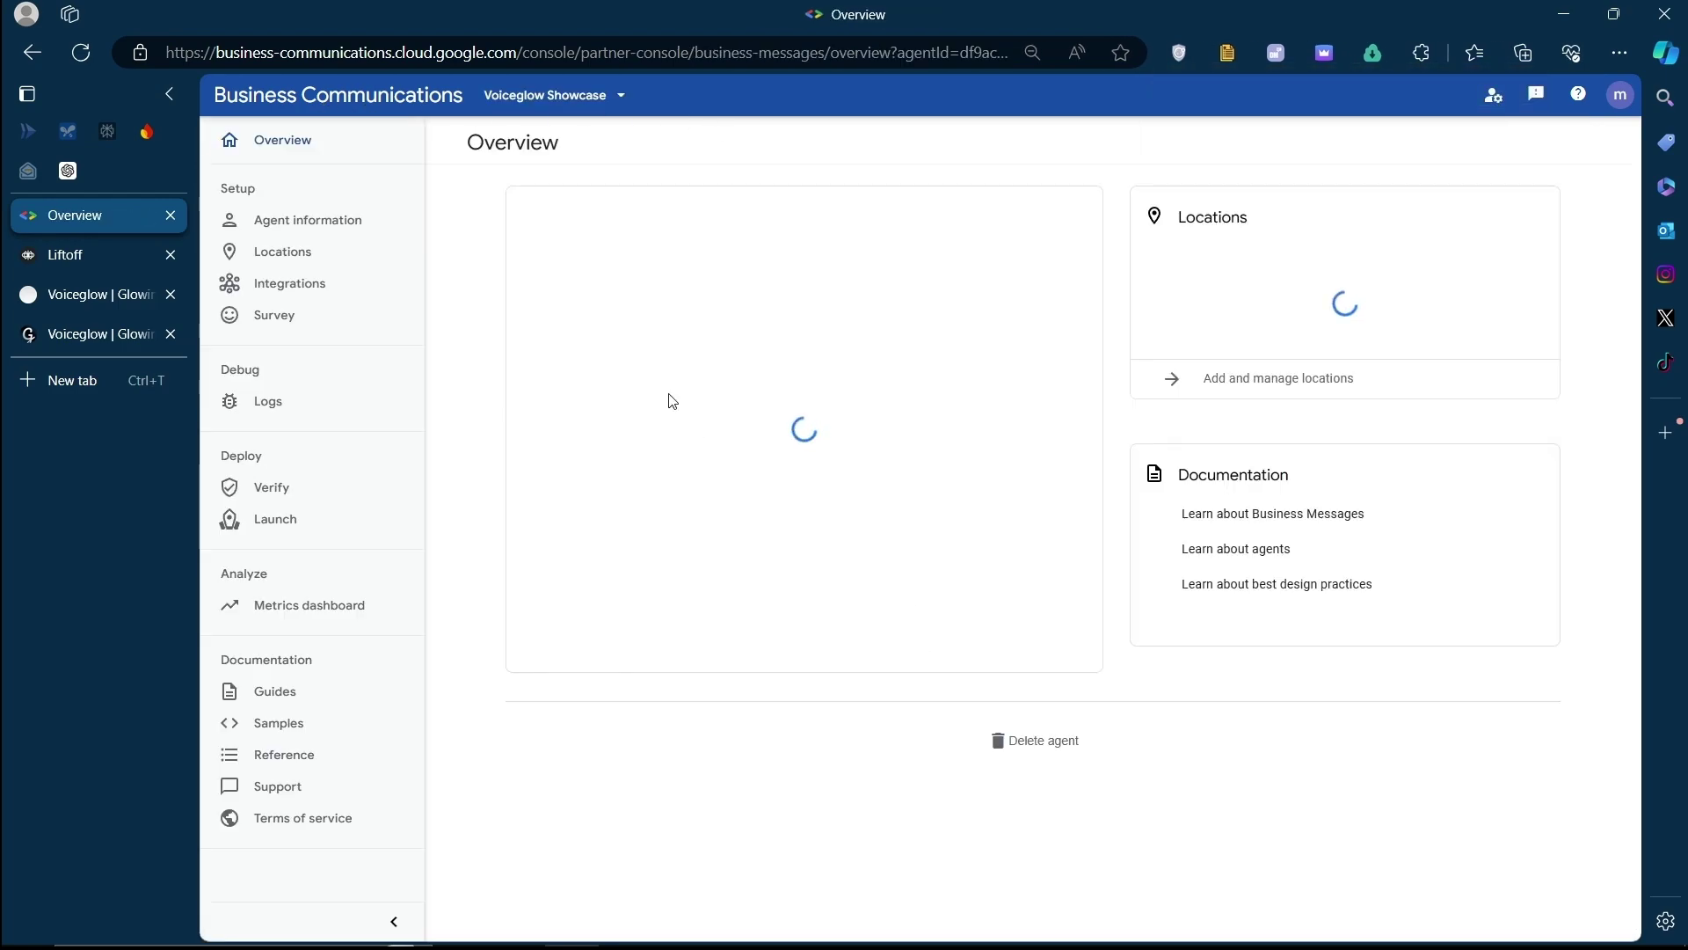
click(317, 285)
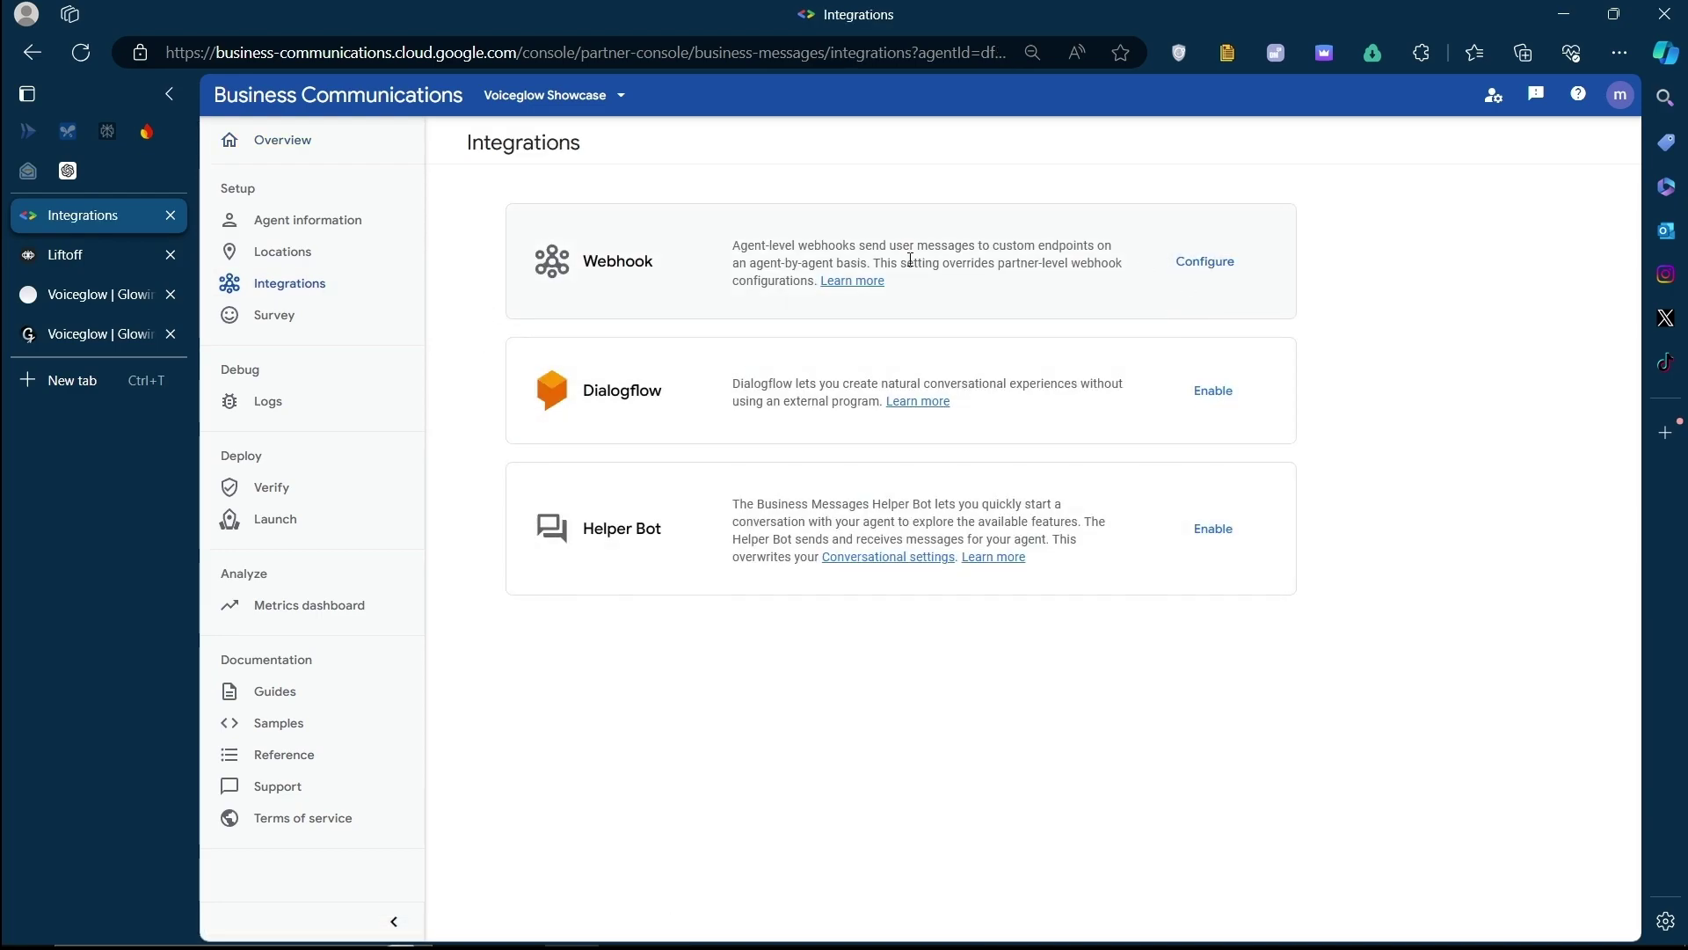
drag(693, 253, 939, 282)
Show Voiceglow's Google Business Chat connection steps and copy its Webhook URL
key(ctrl+3)
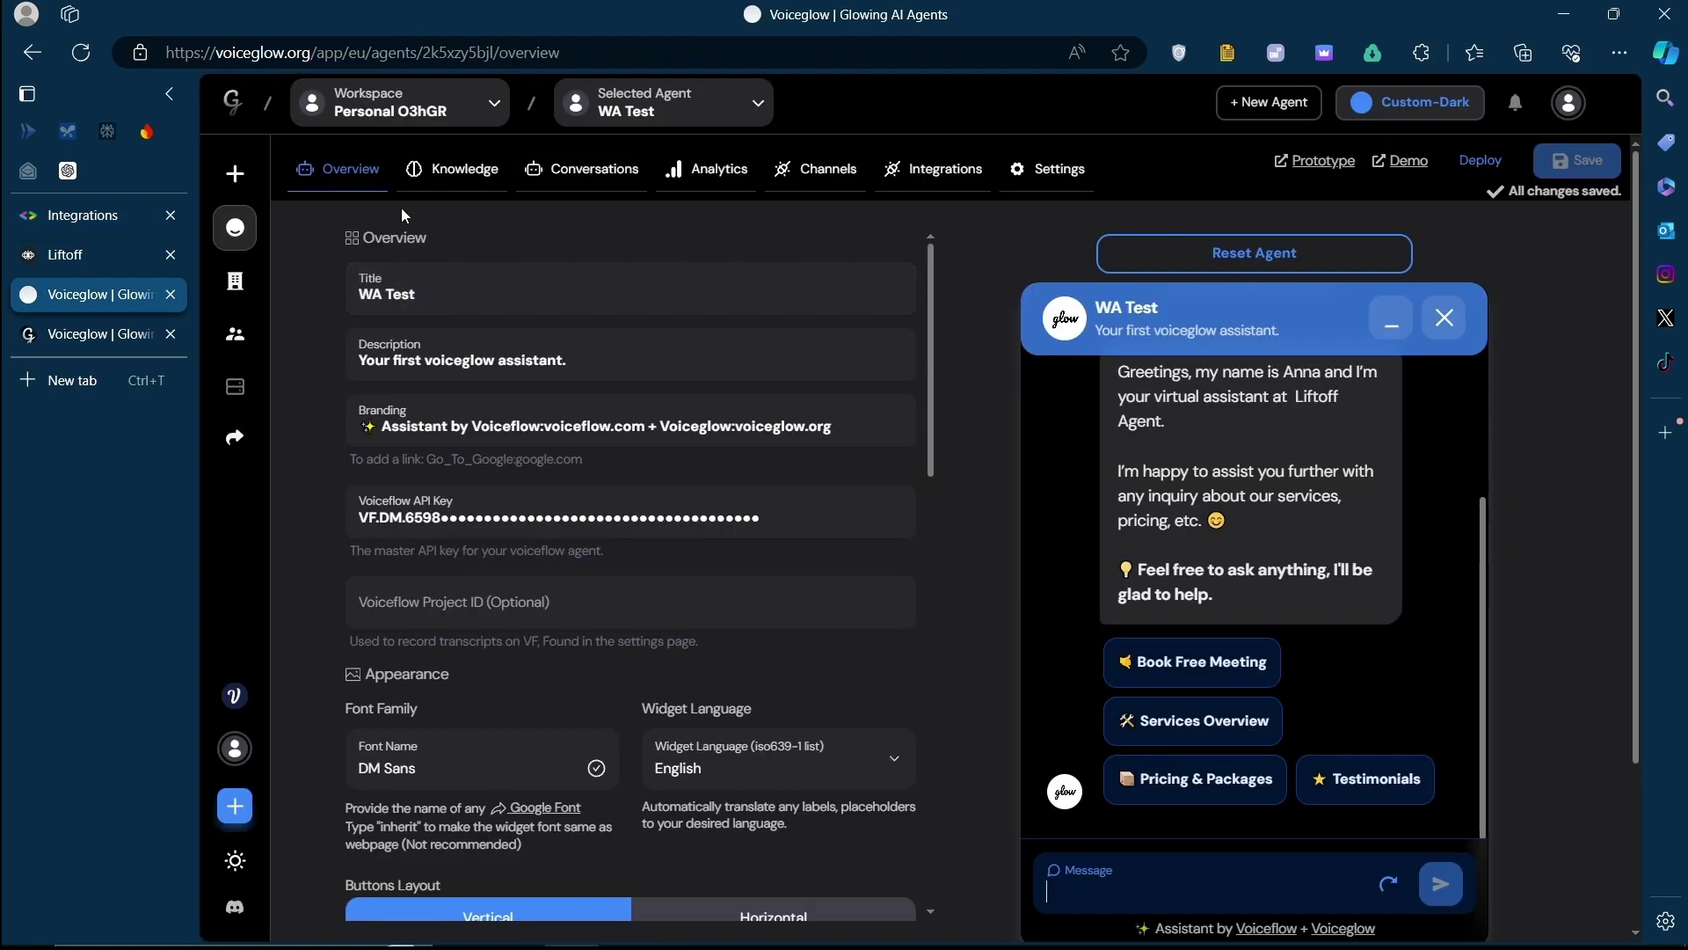
click(792, 178)
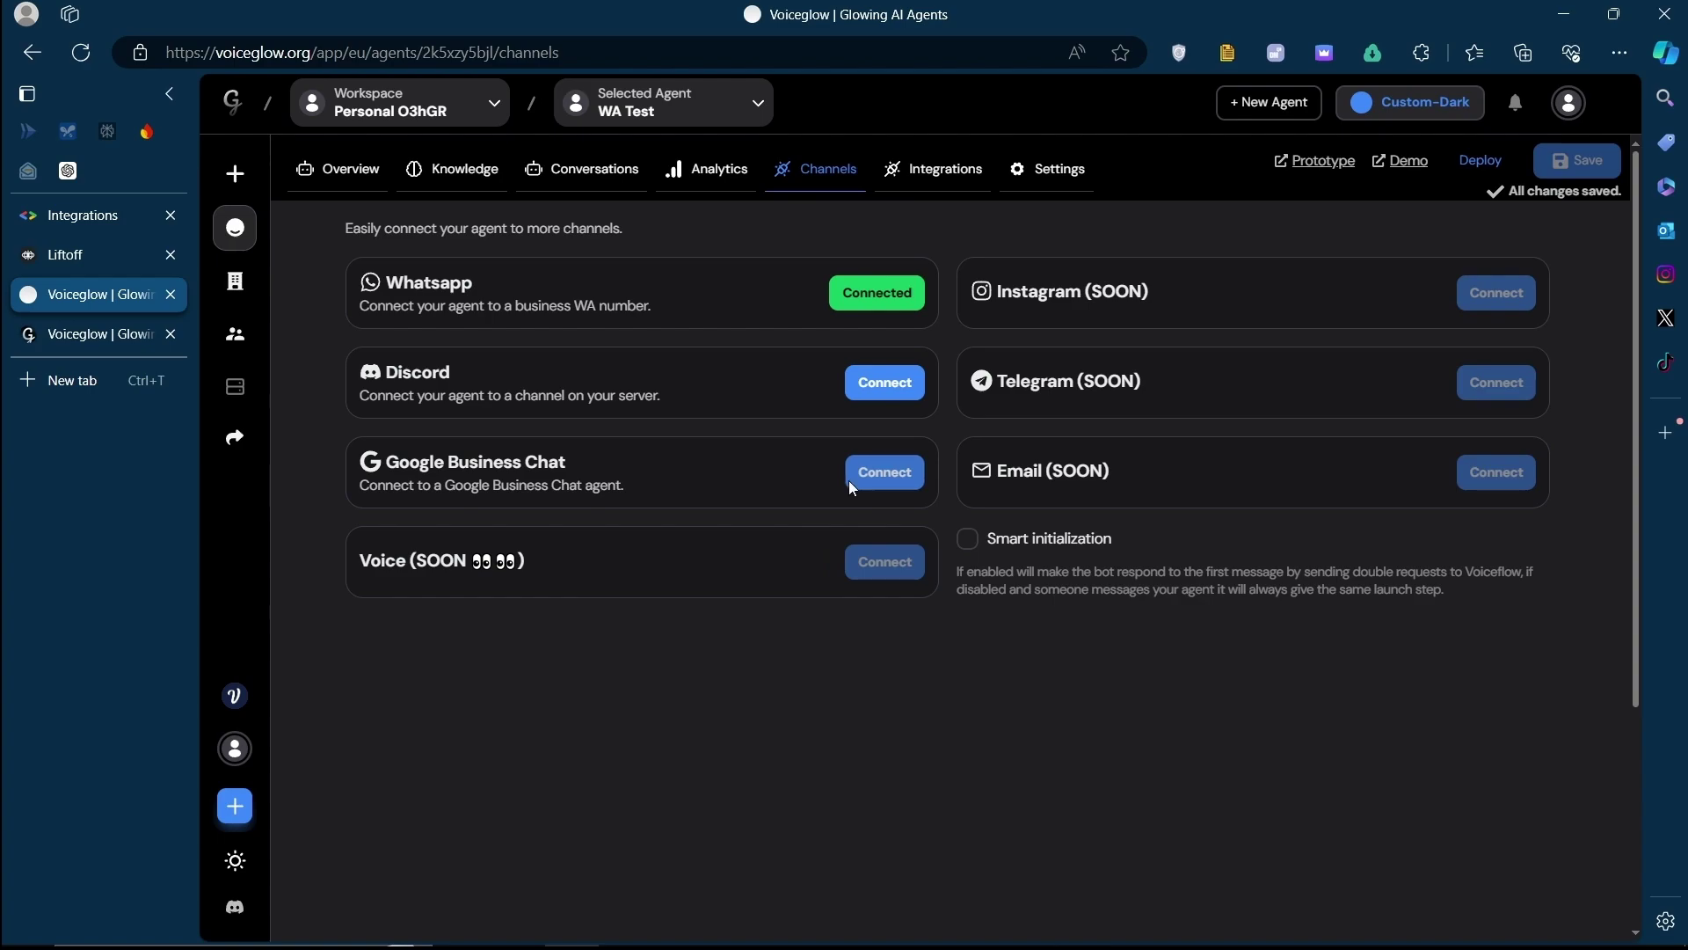
click(855, 478)
scroll(818, 321, down, 1)
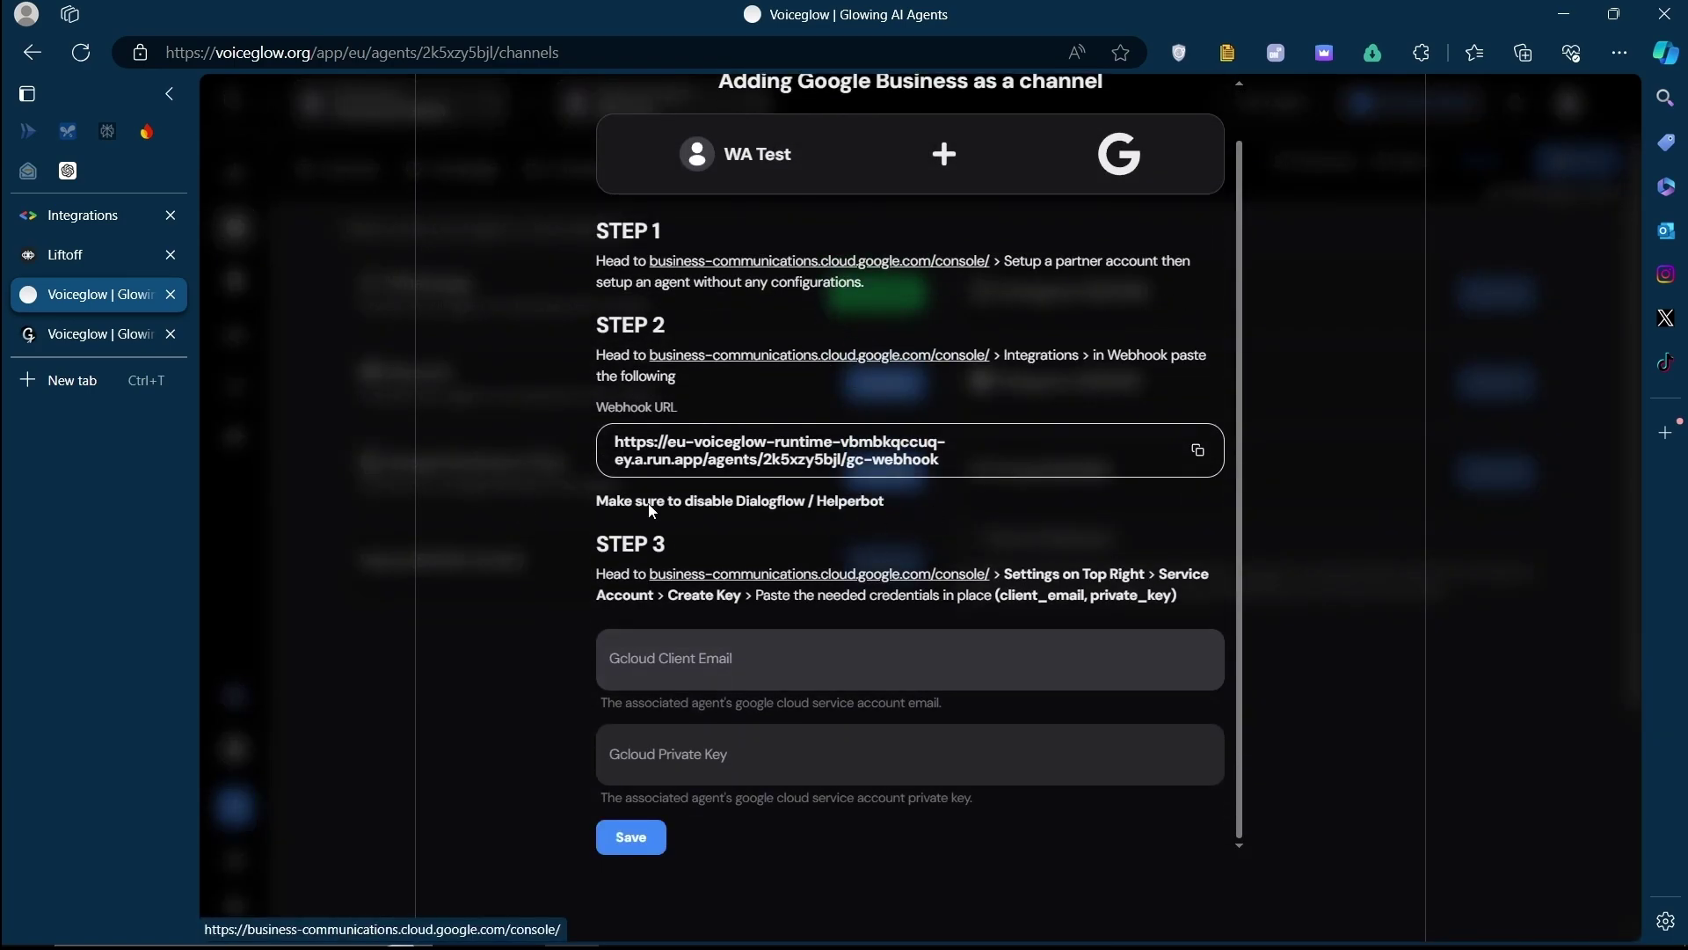
scroll(911, 502, up, 1)
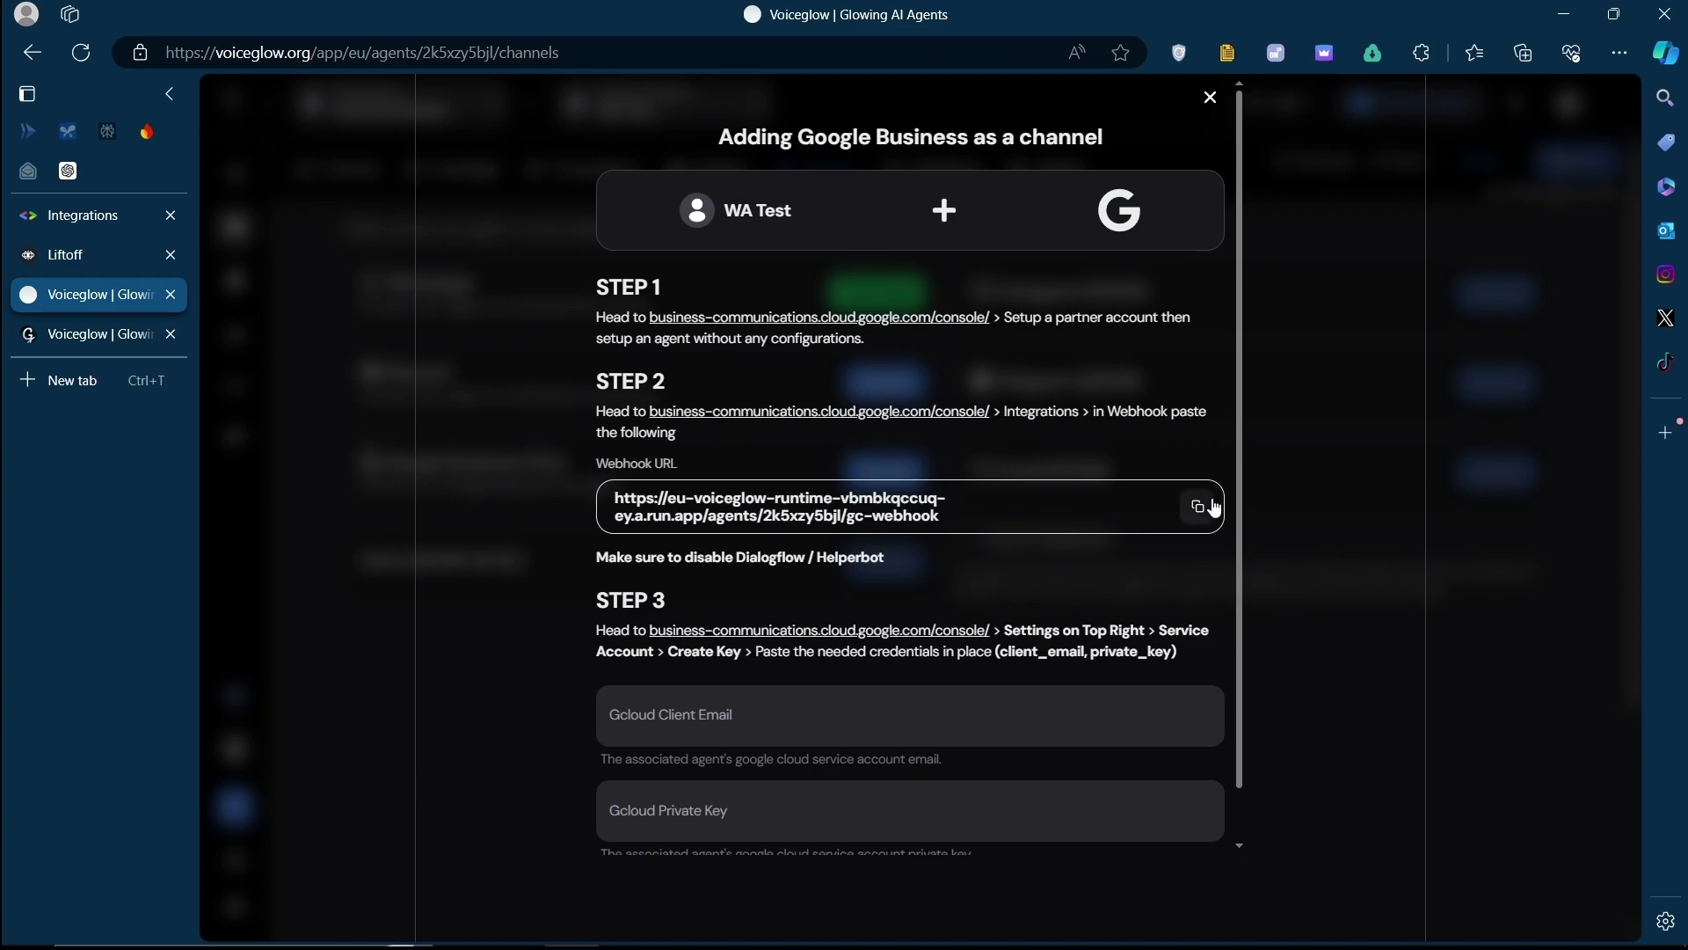
click(75, 228)
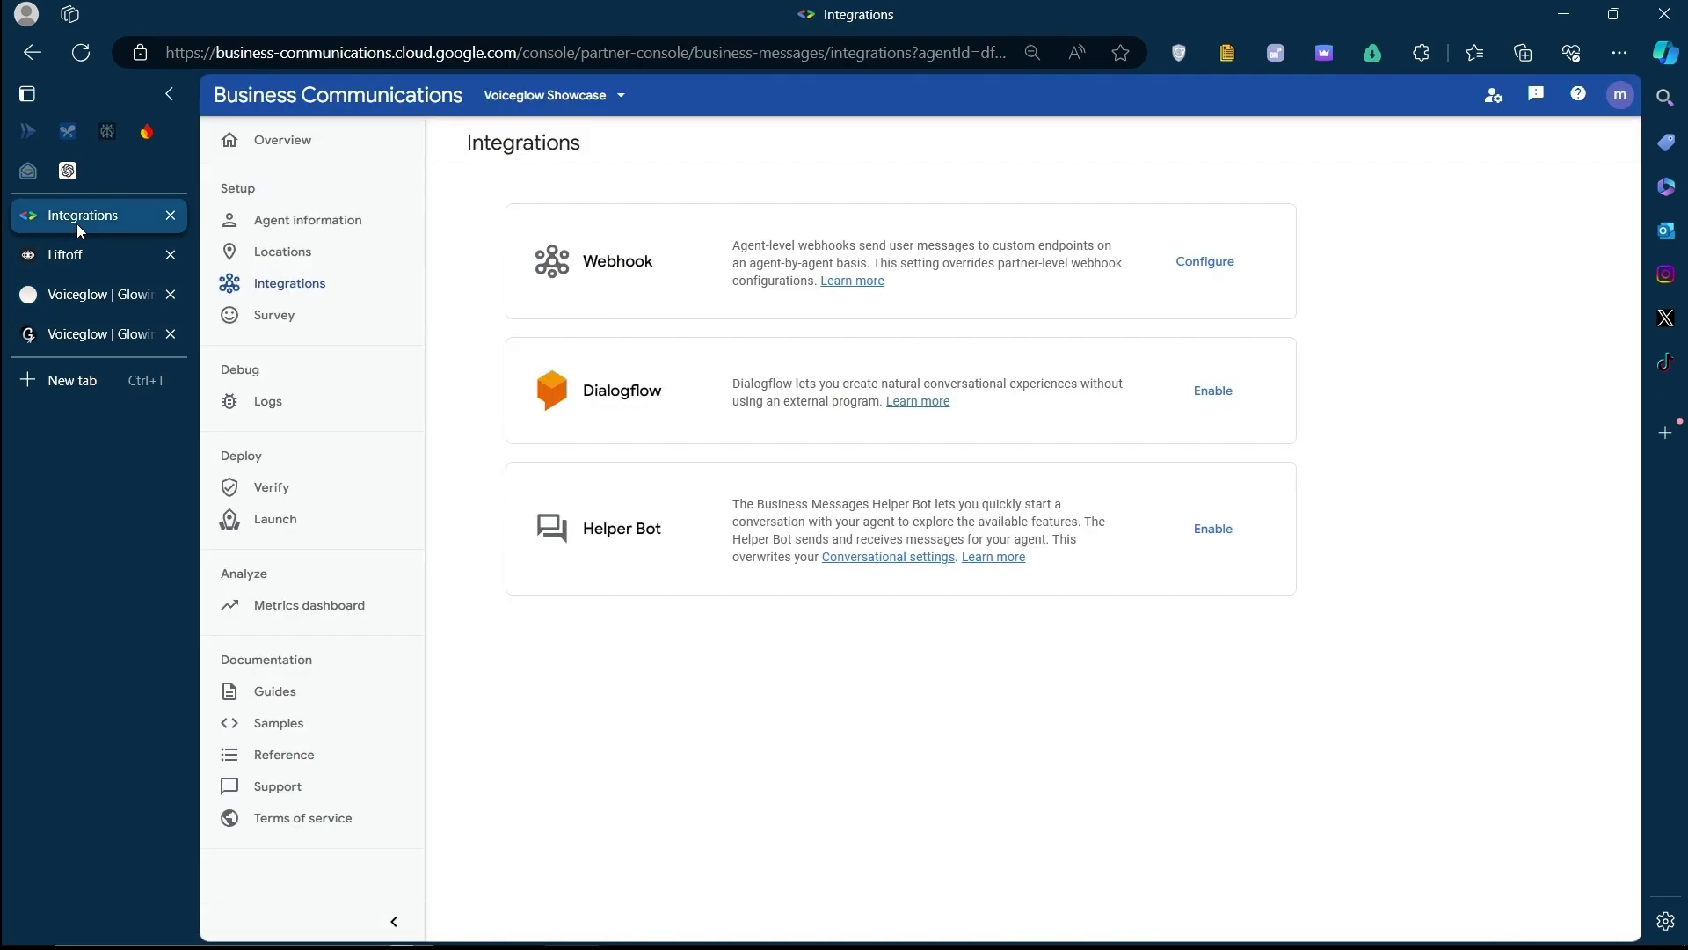
Point the agent webhook to the pasted eu-voiceglow run.app URL with a generated client token, and verify
click(1209, 268)
click(790, 342)
key(ctrl+v)
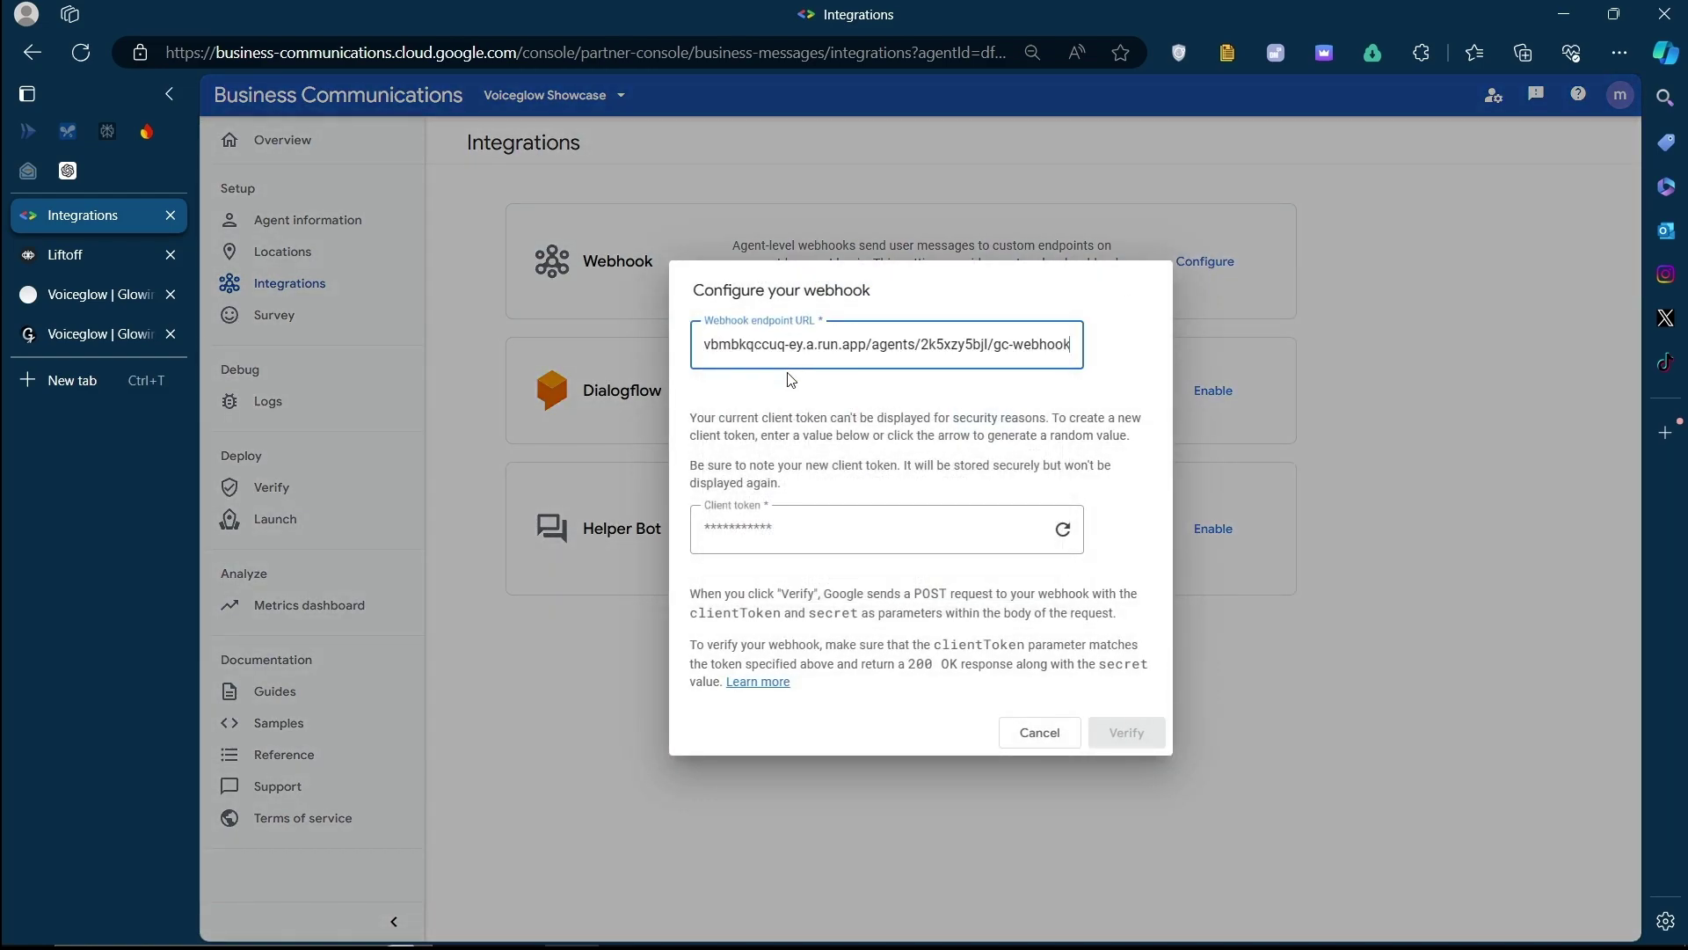
drag(1071, 344, 705, 345)
click(743, 531)
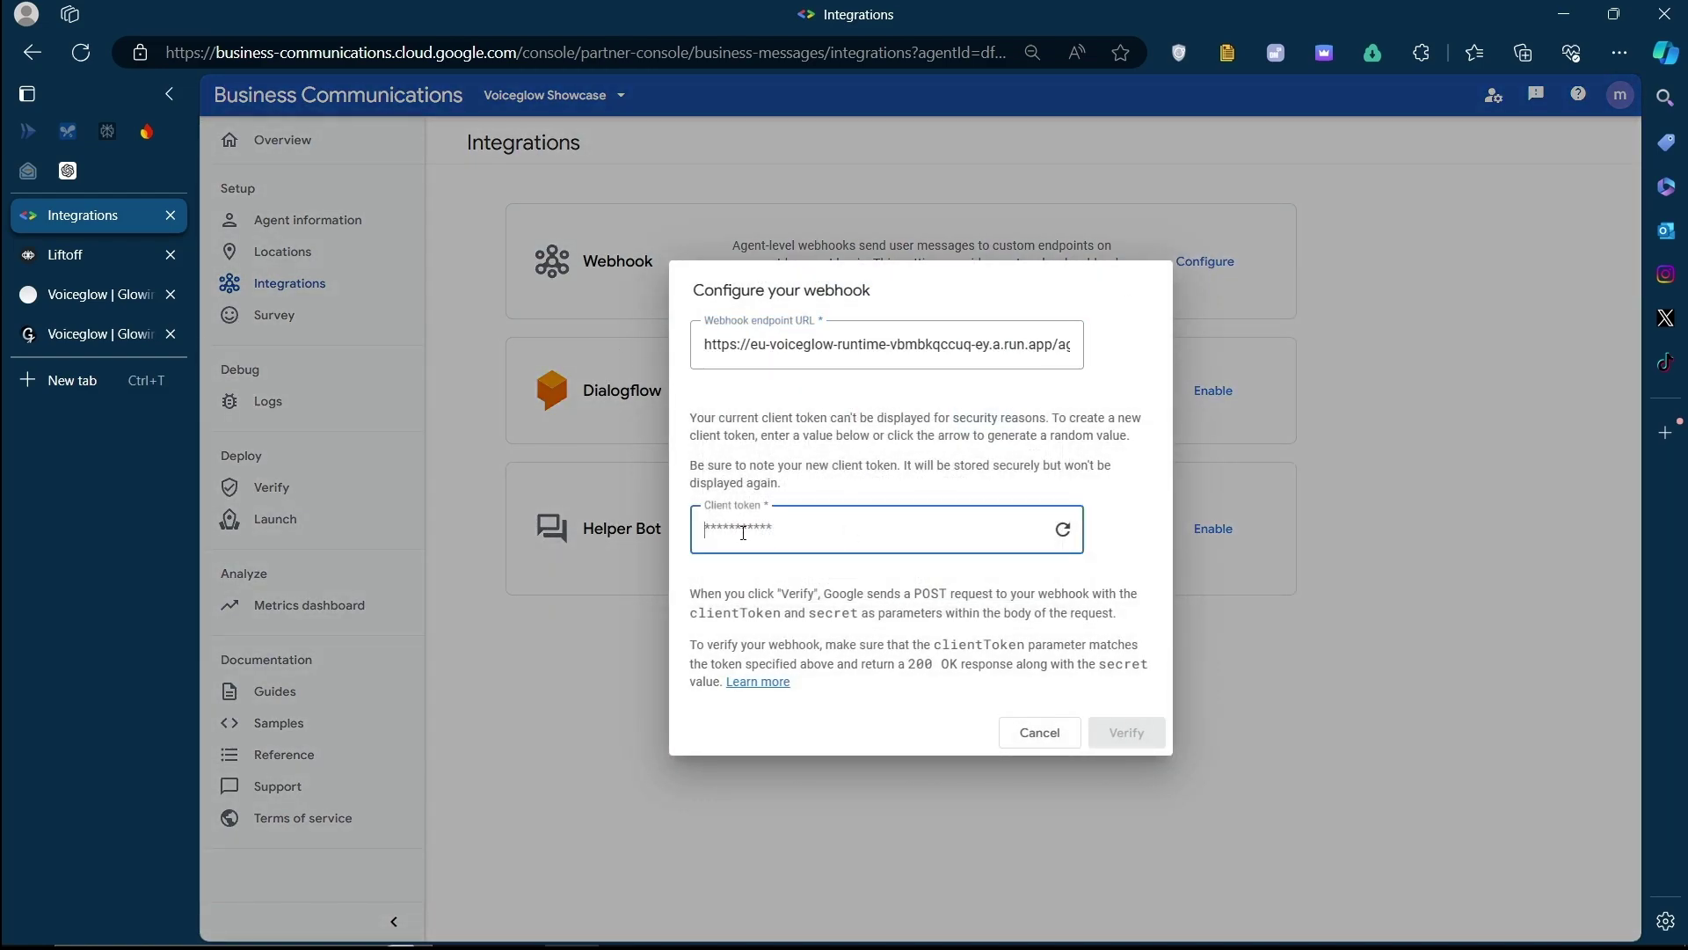
click(1063, 530)
click(1137, 736)
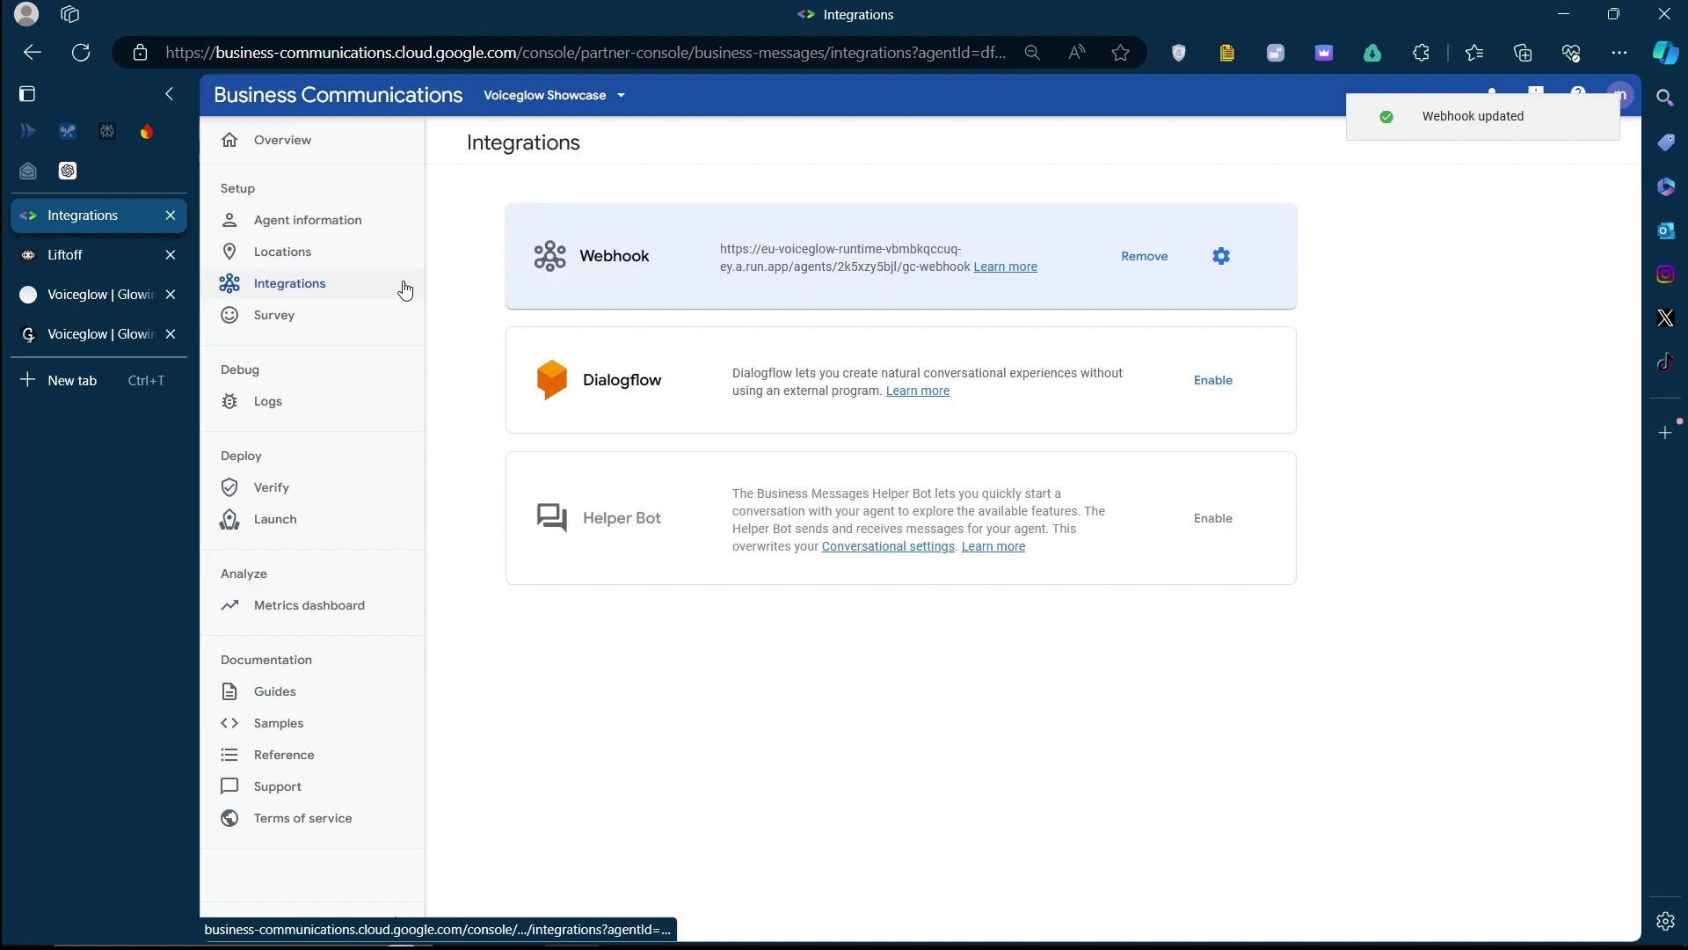
Copy the client_email value from the downloaded JSON key file for the Gcloud Client Email field
click(103, 321)
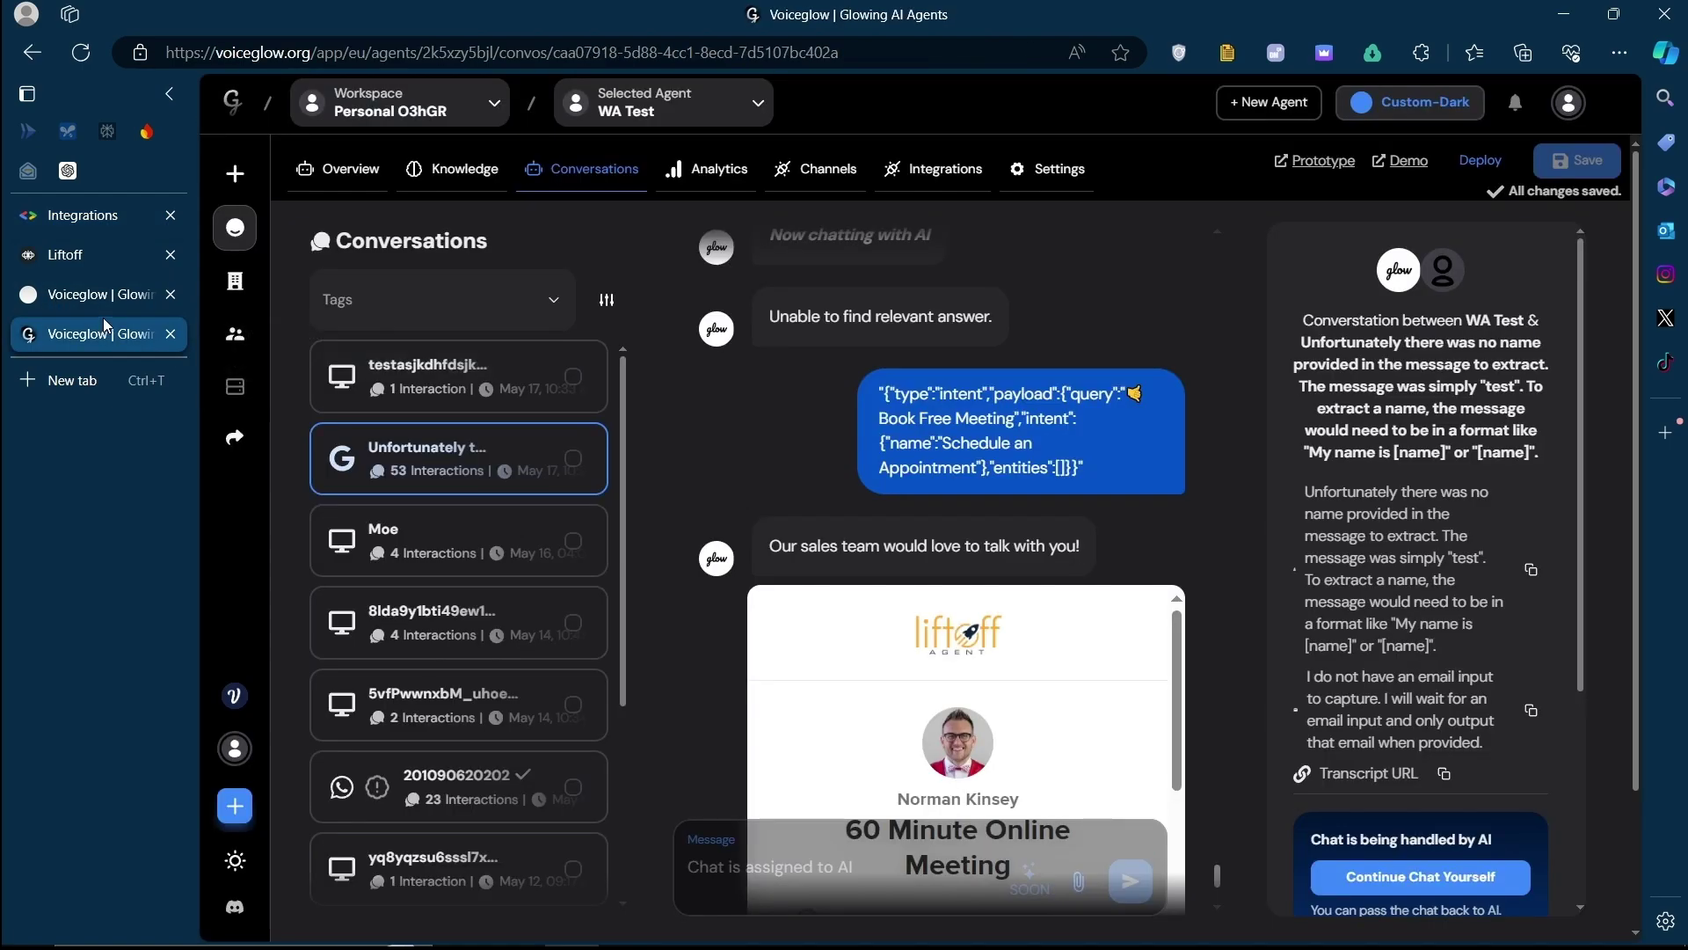
scroll(1014, 596, down, 1)
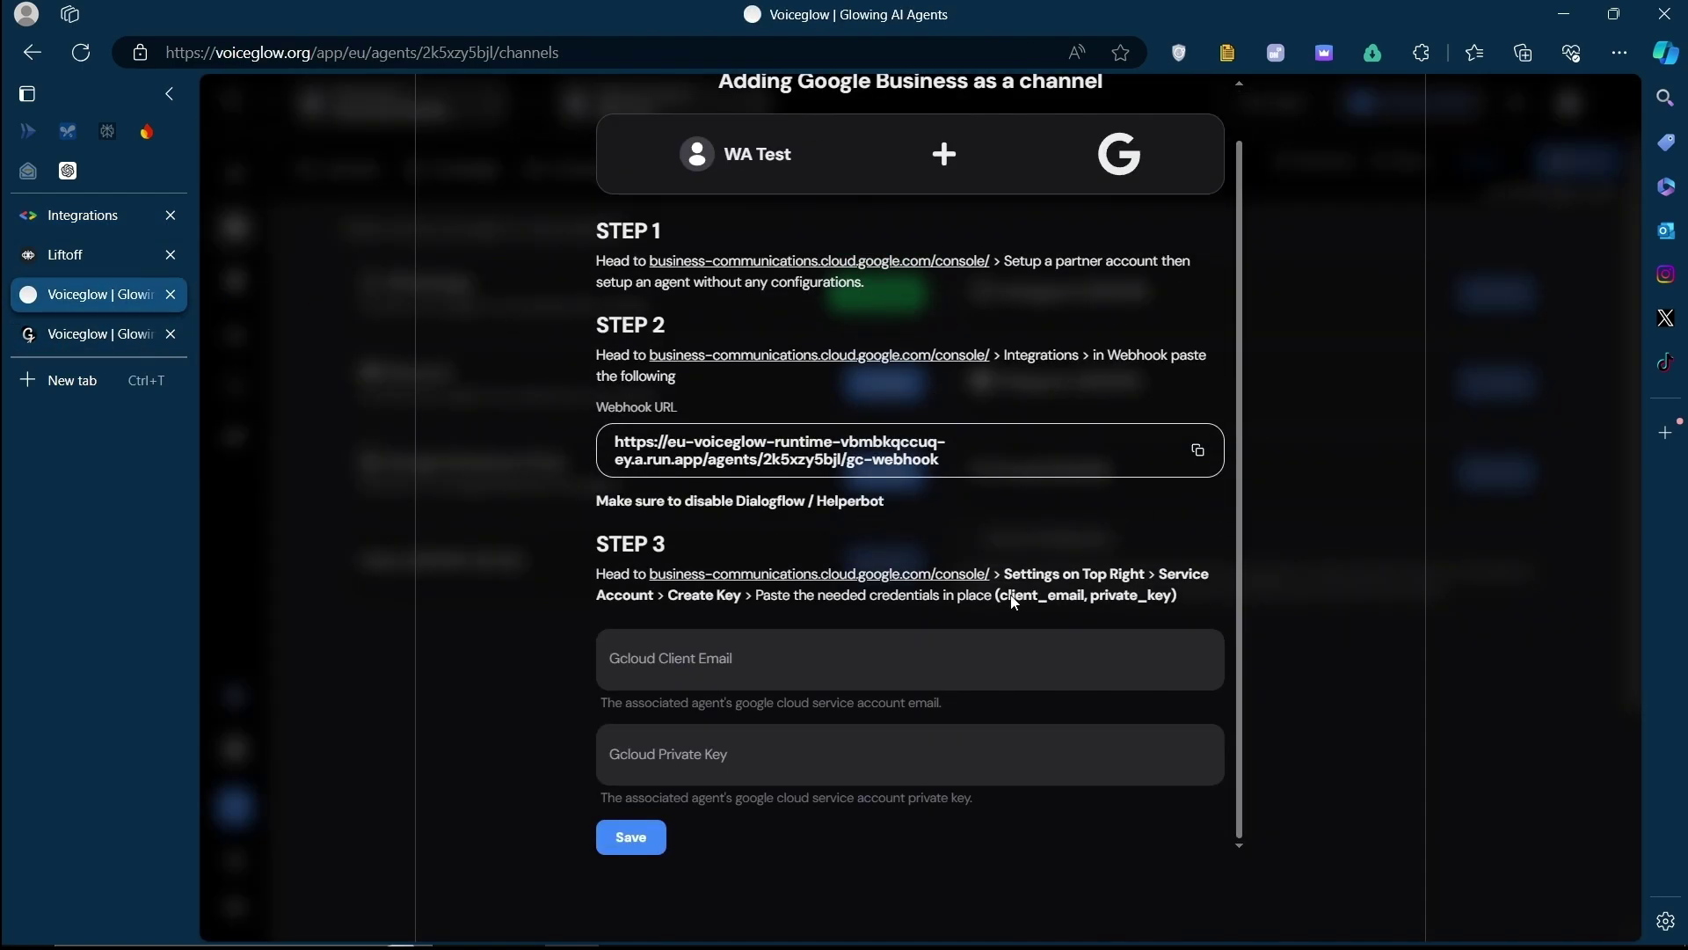
click(669, 661)
click(669, 754)
click(669, 666)
click(682, 732)
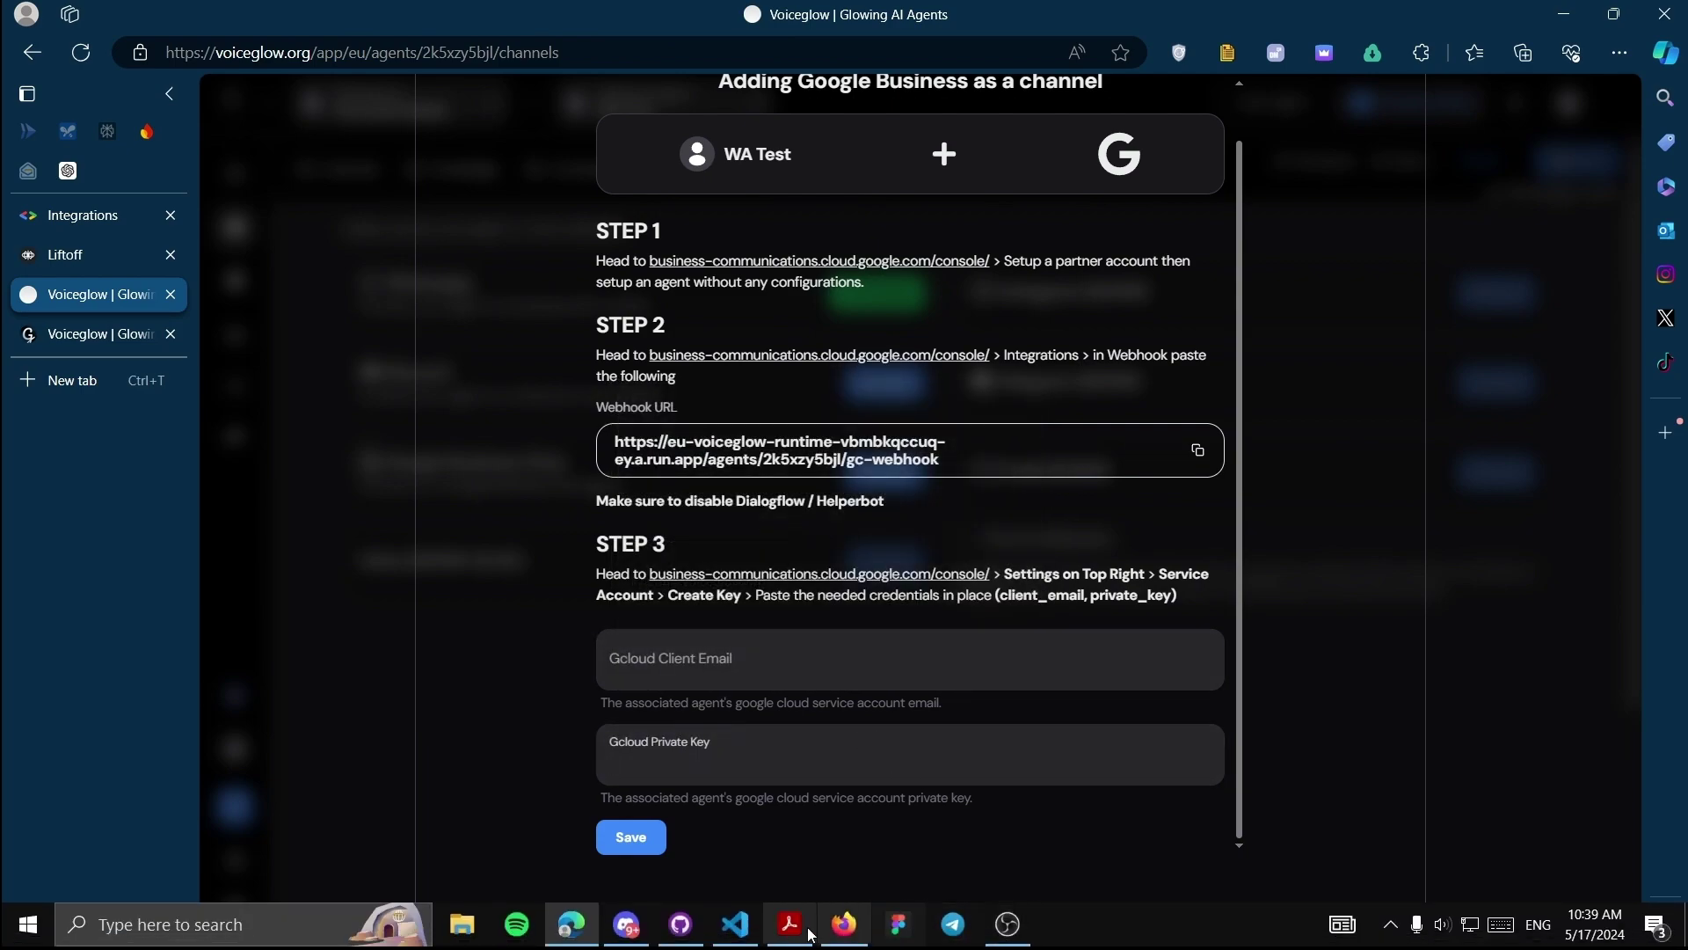
click(839, 934)
click(237, 300)
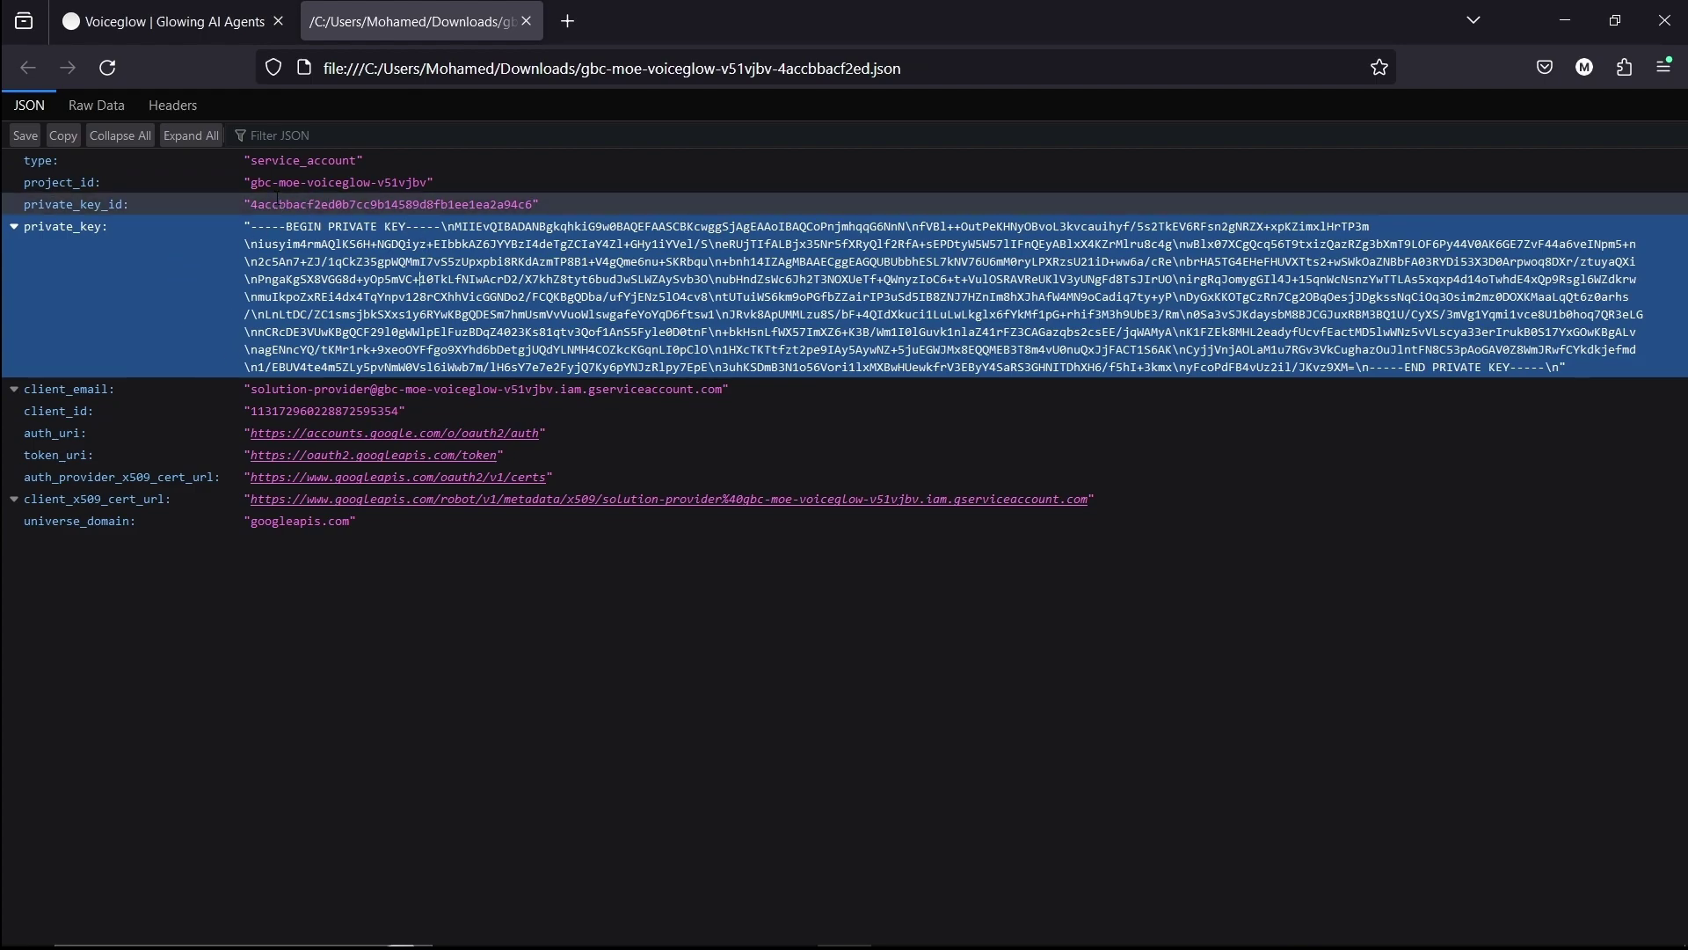
drag(248, 389, 725, 390)
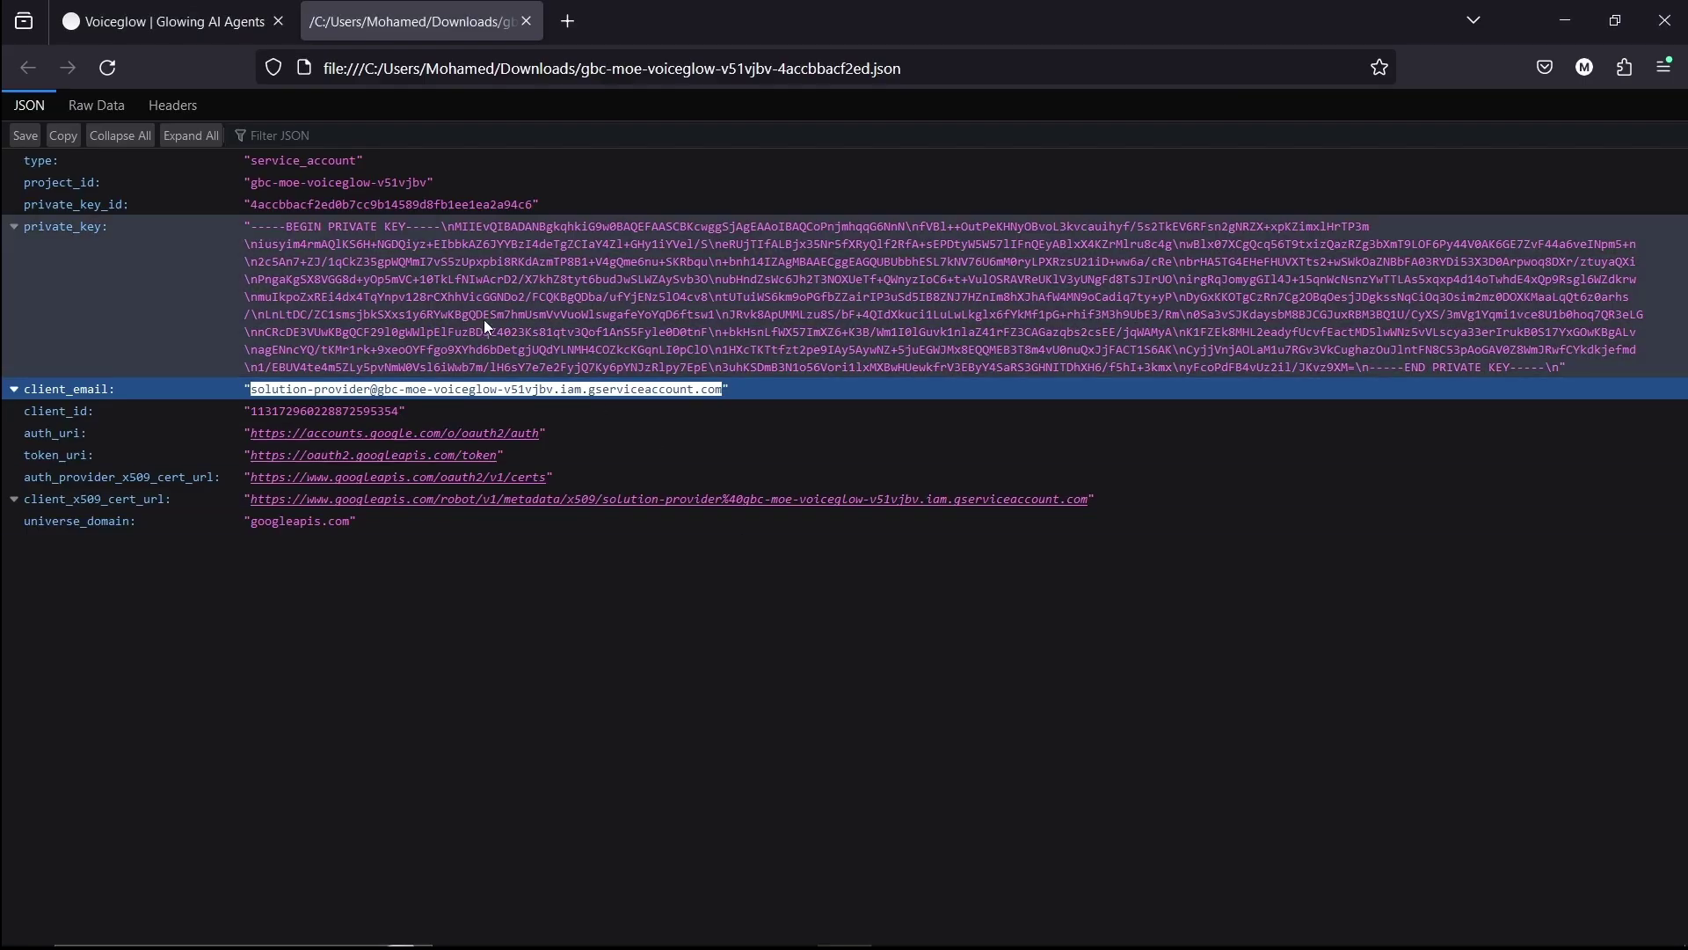
Paste the JSON file's private_key value into the Gcloud Private Key field
click(484, 320)
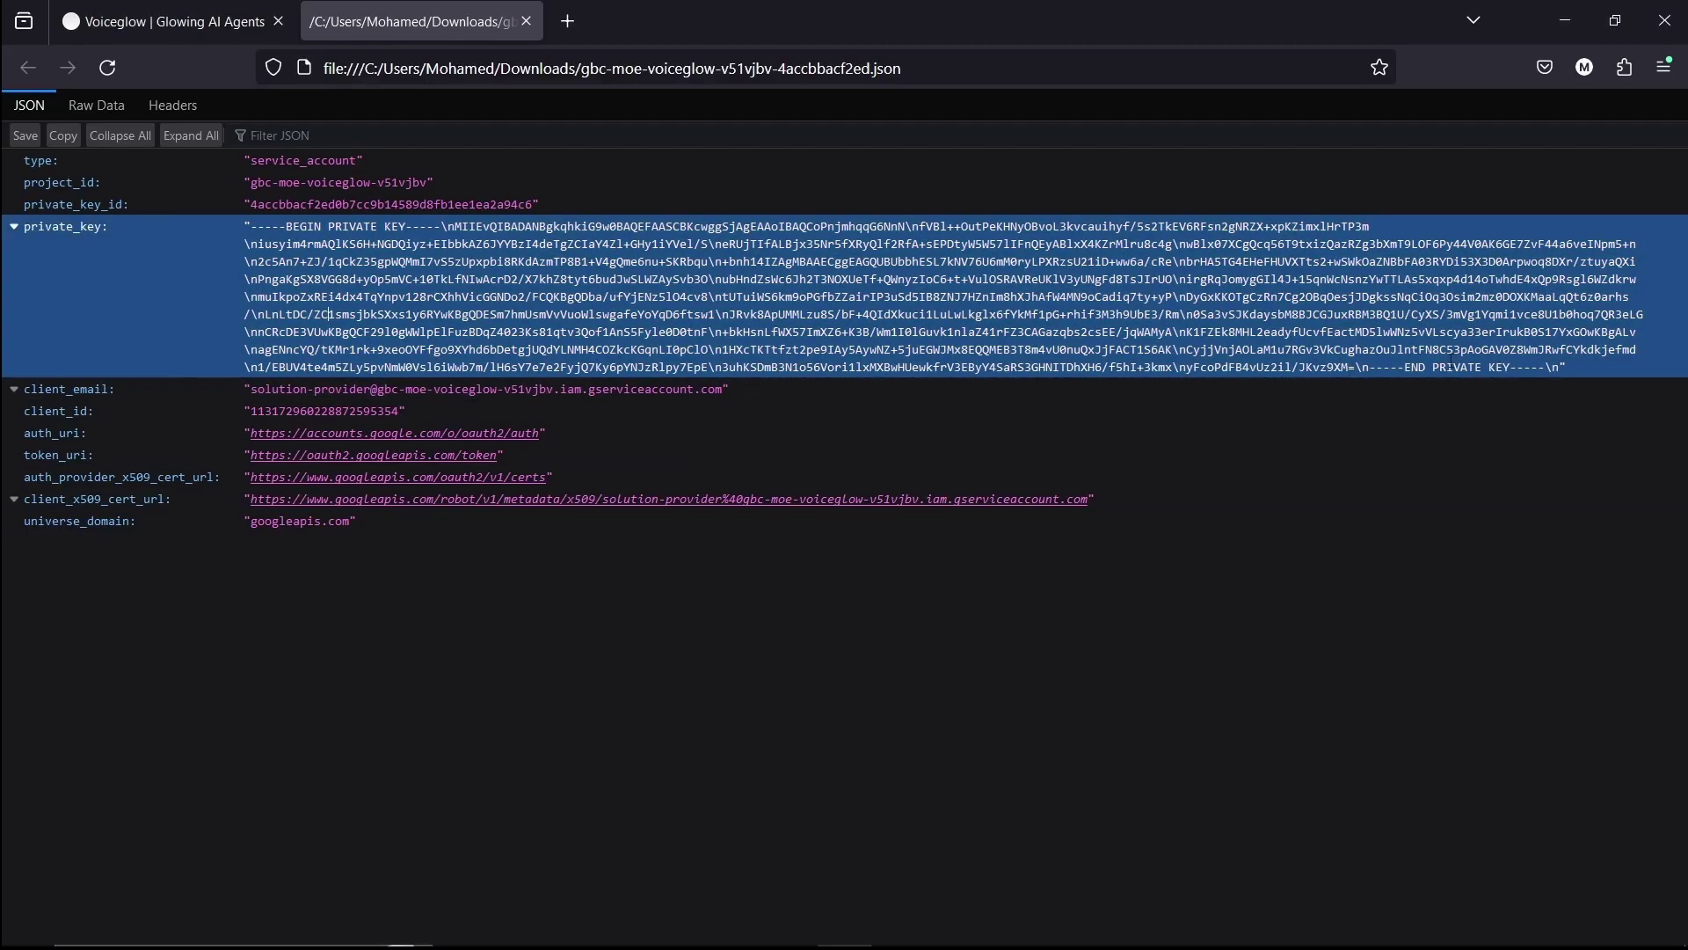
drag(1561, 368, 250, 229)
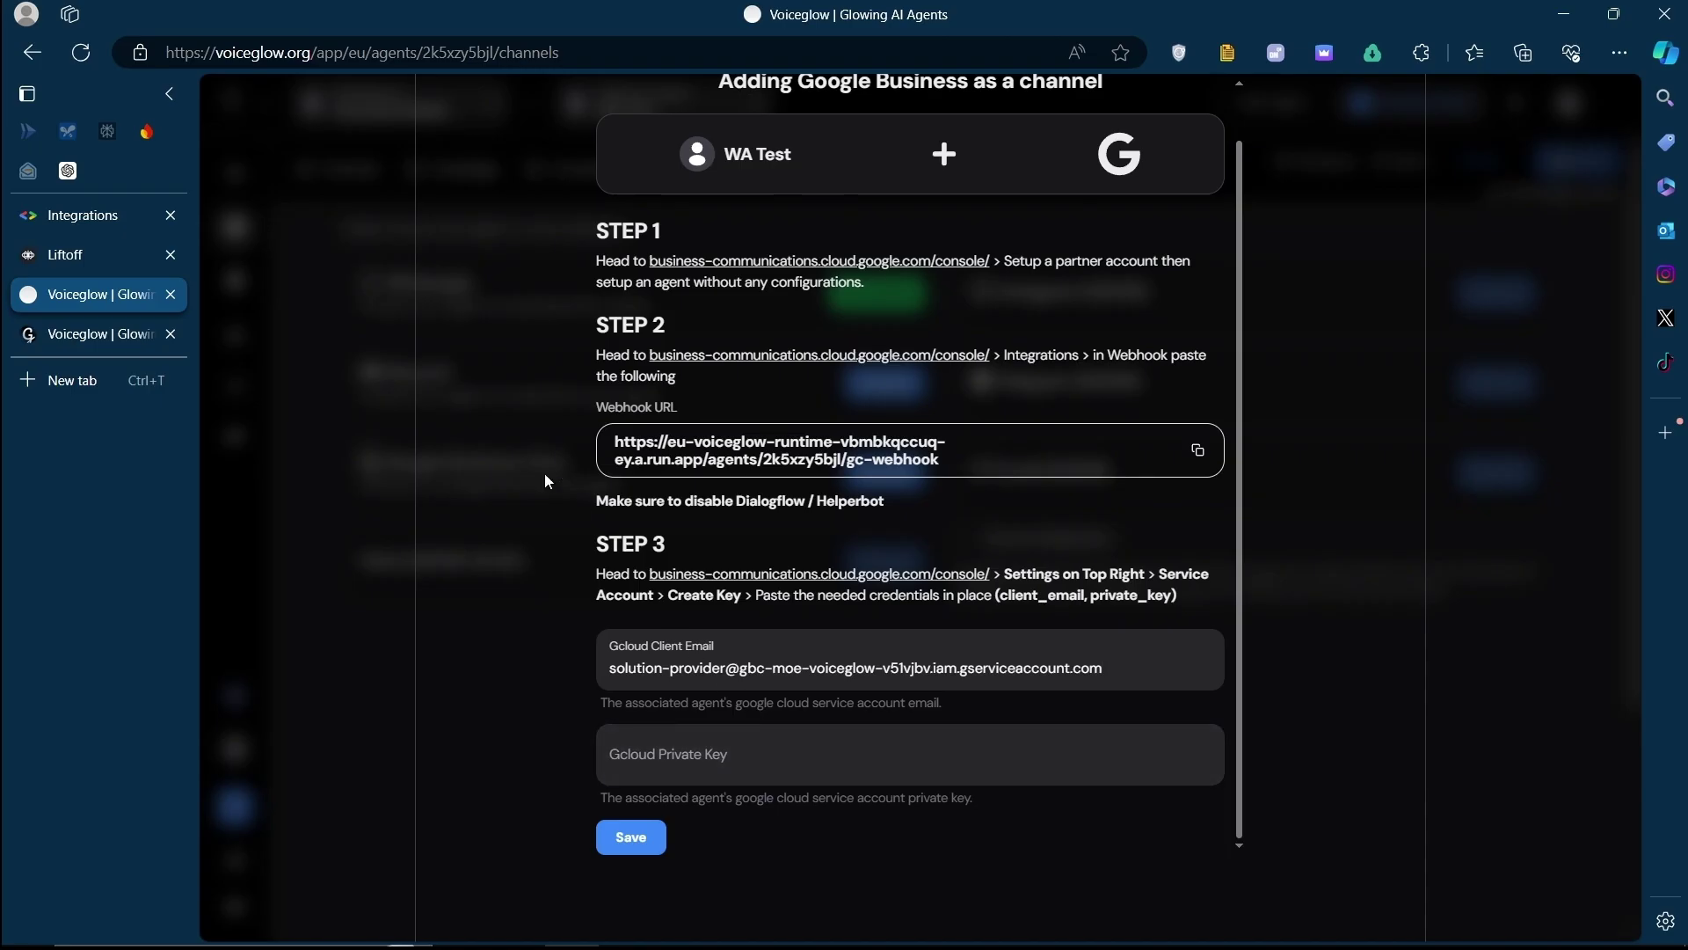
key(alt+Tab)
key(ctrl+c)
key(alt+Tab)
click(892, 752)
key(ctrl+v)
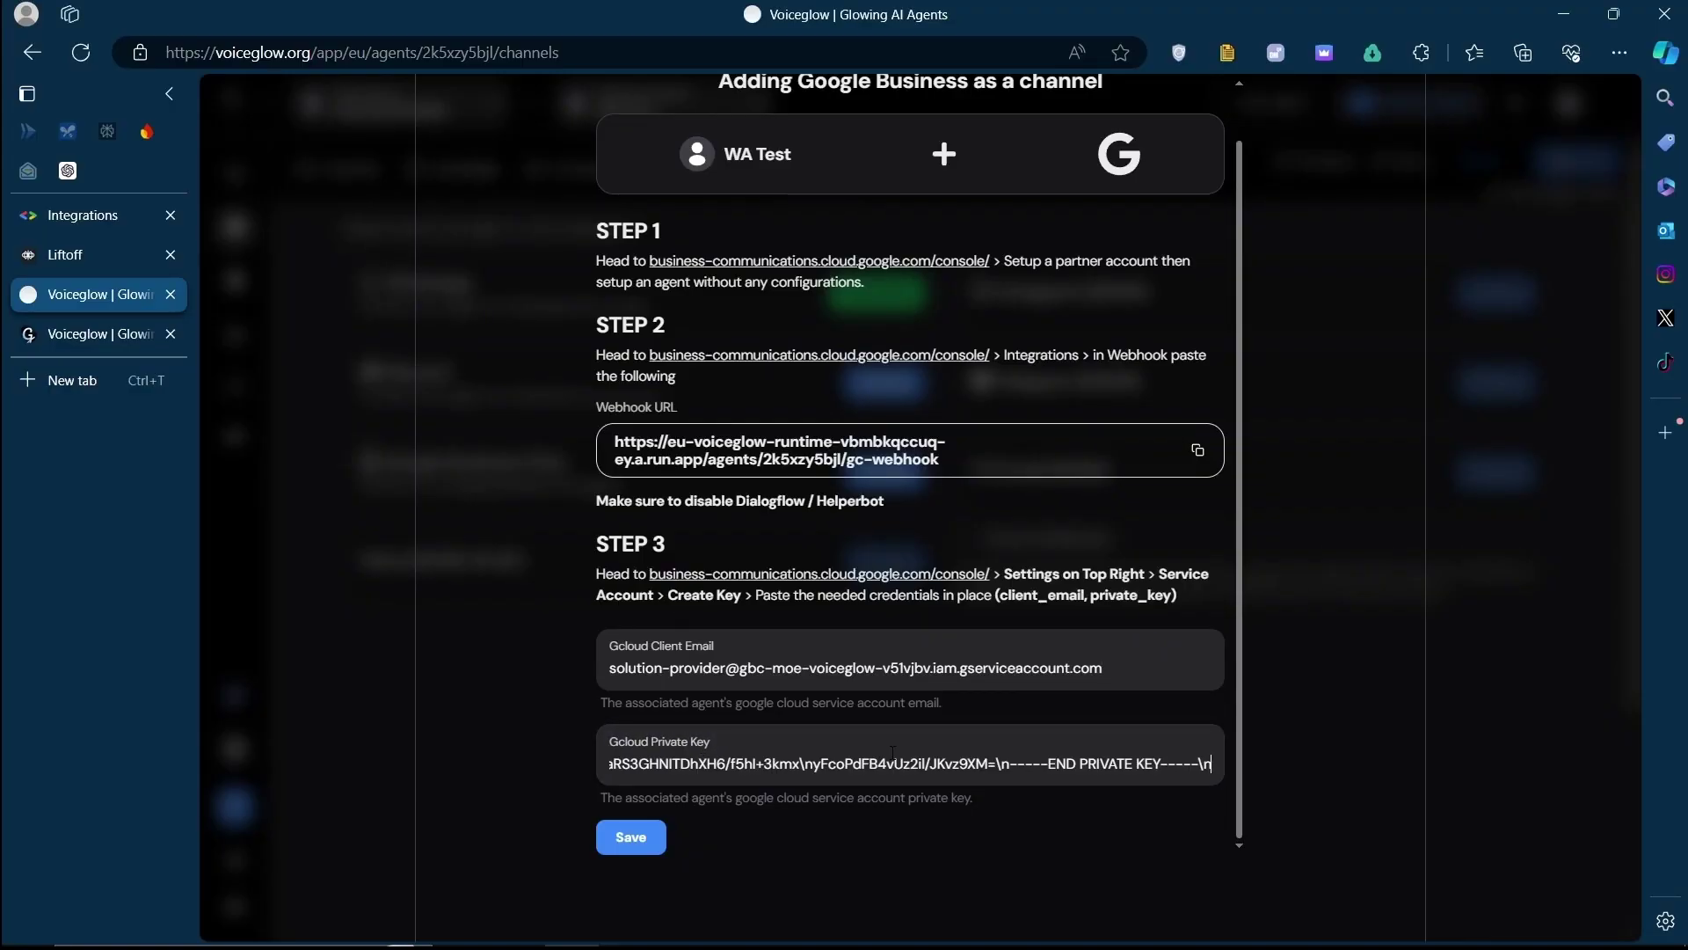
click(1076, 839)
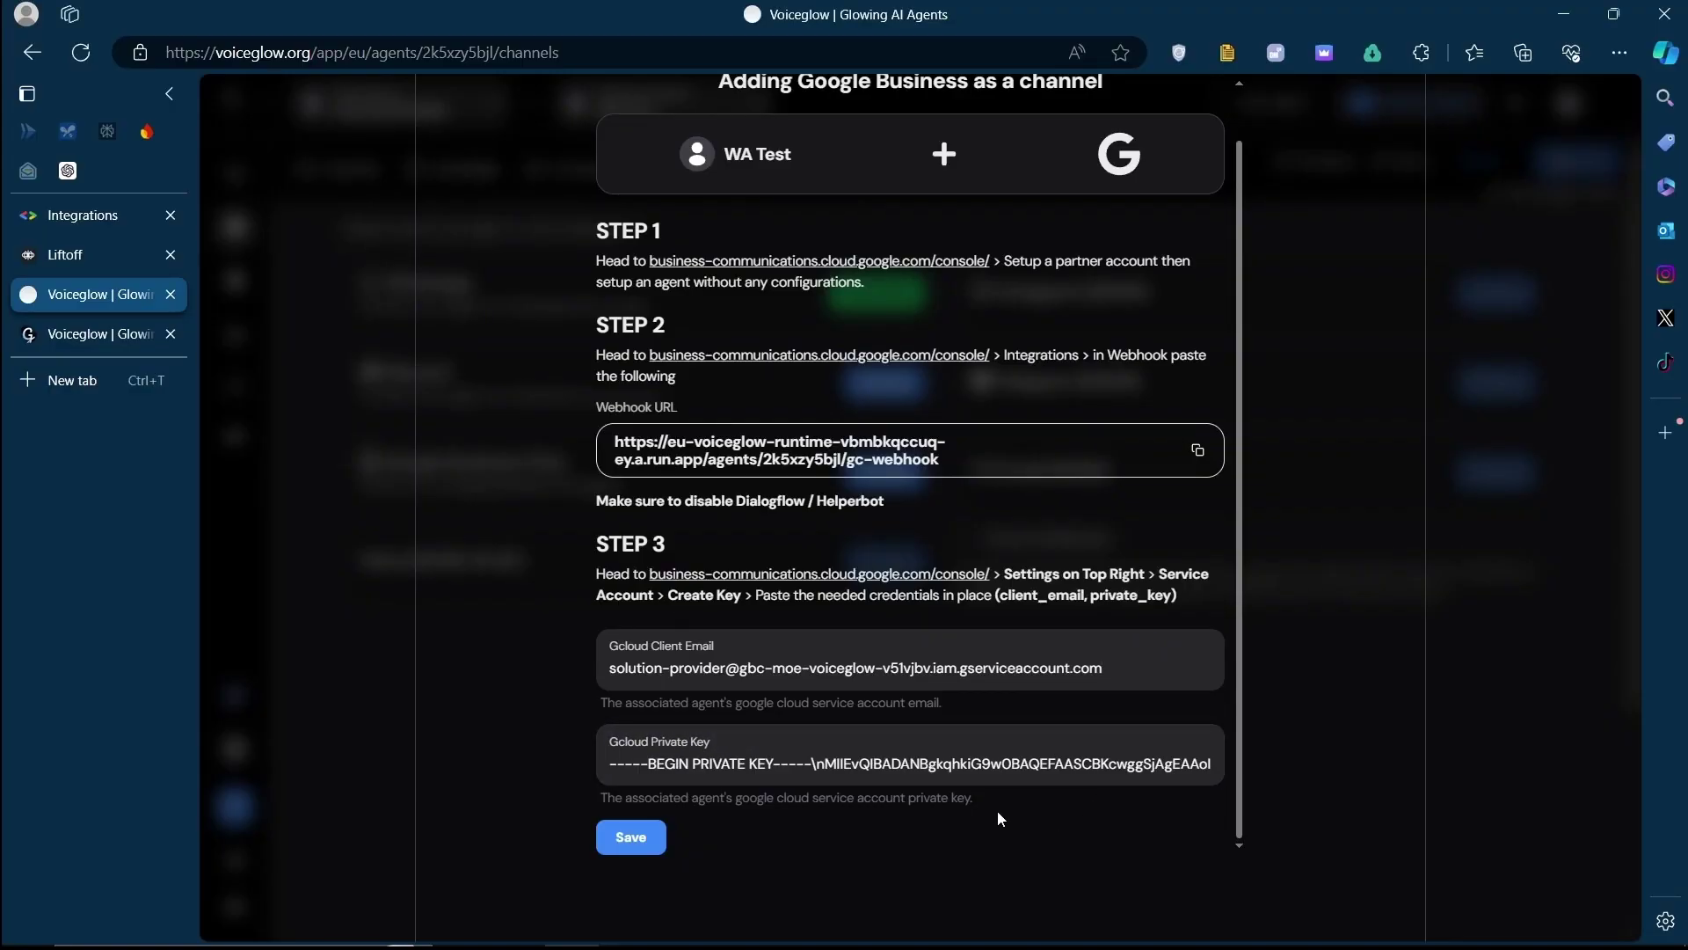
Save the Google Business credentials, close the setup window and reload to confirm Connected
click(632, 837)
scroll(1016, 379, up, 1)
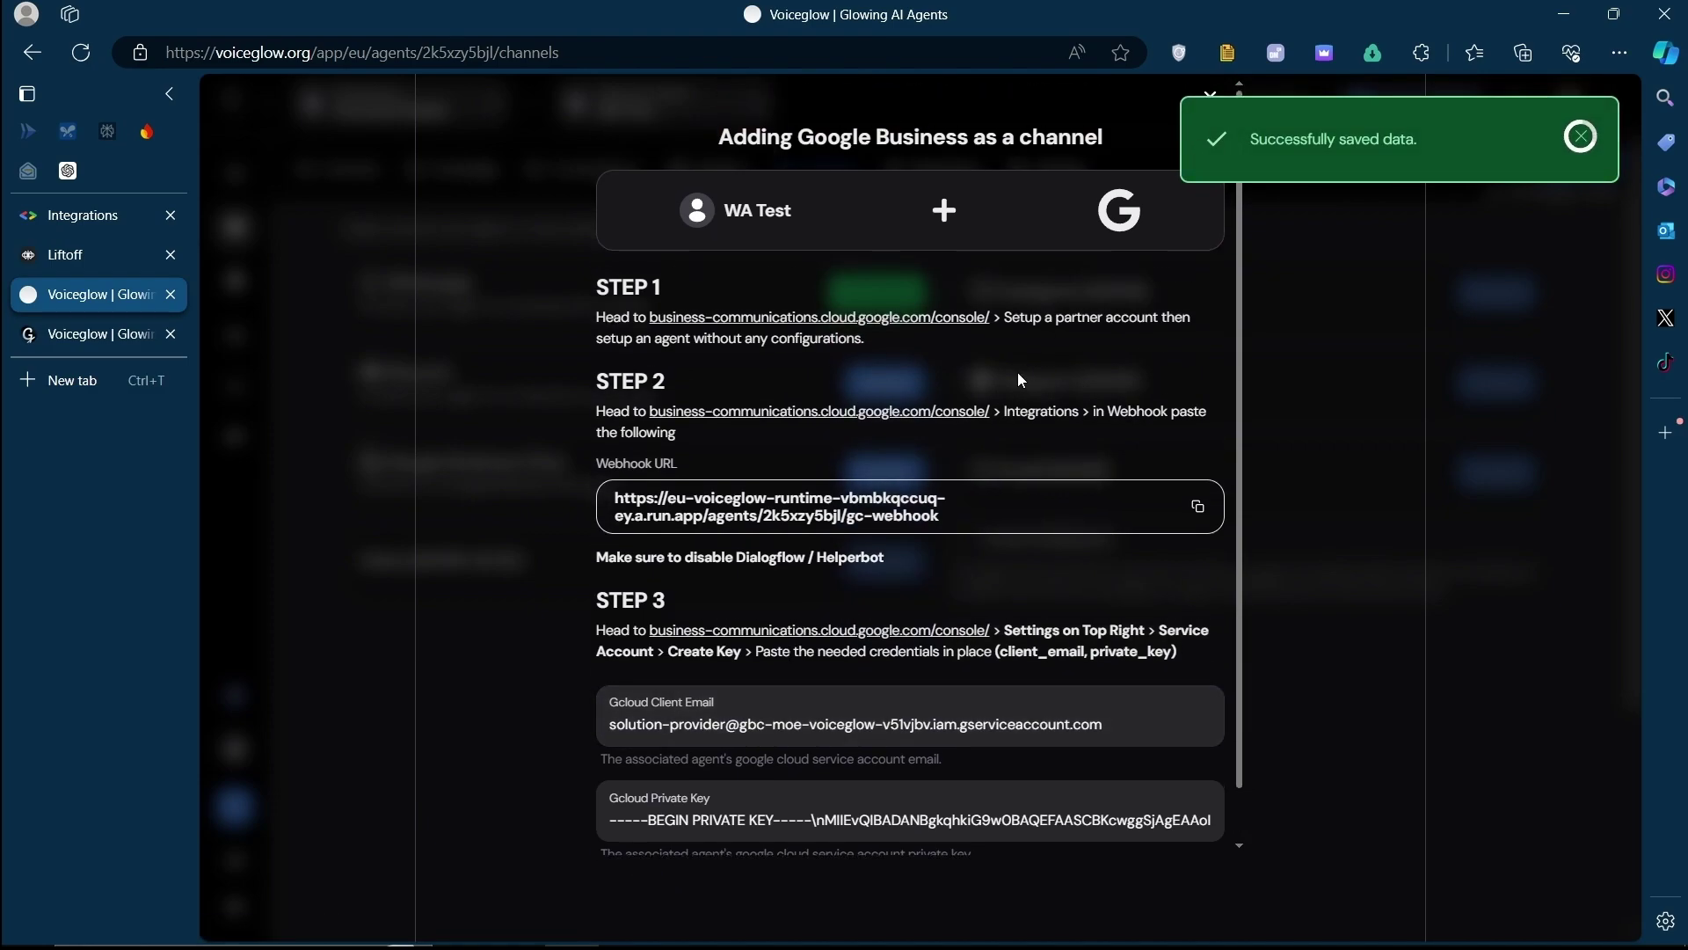
click(1209, 96)
key(F5)
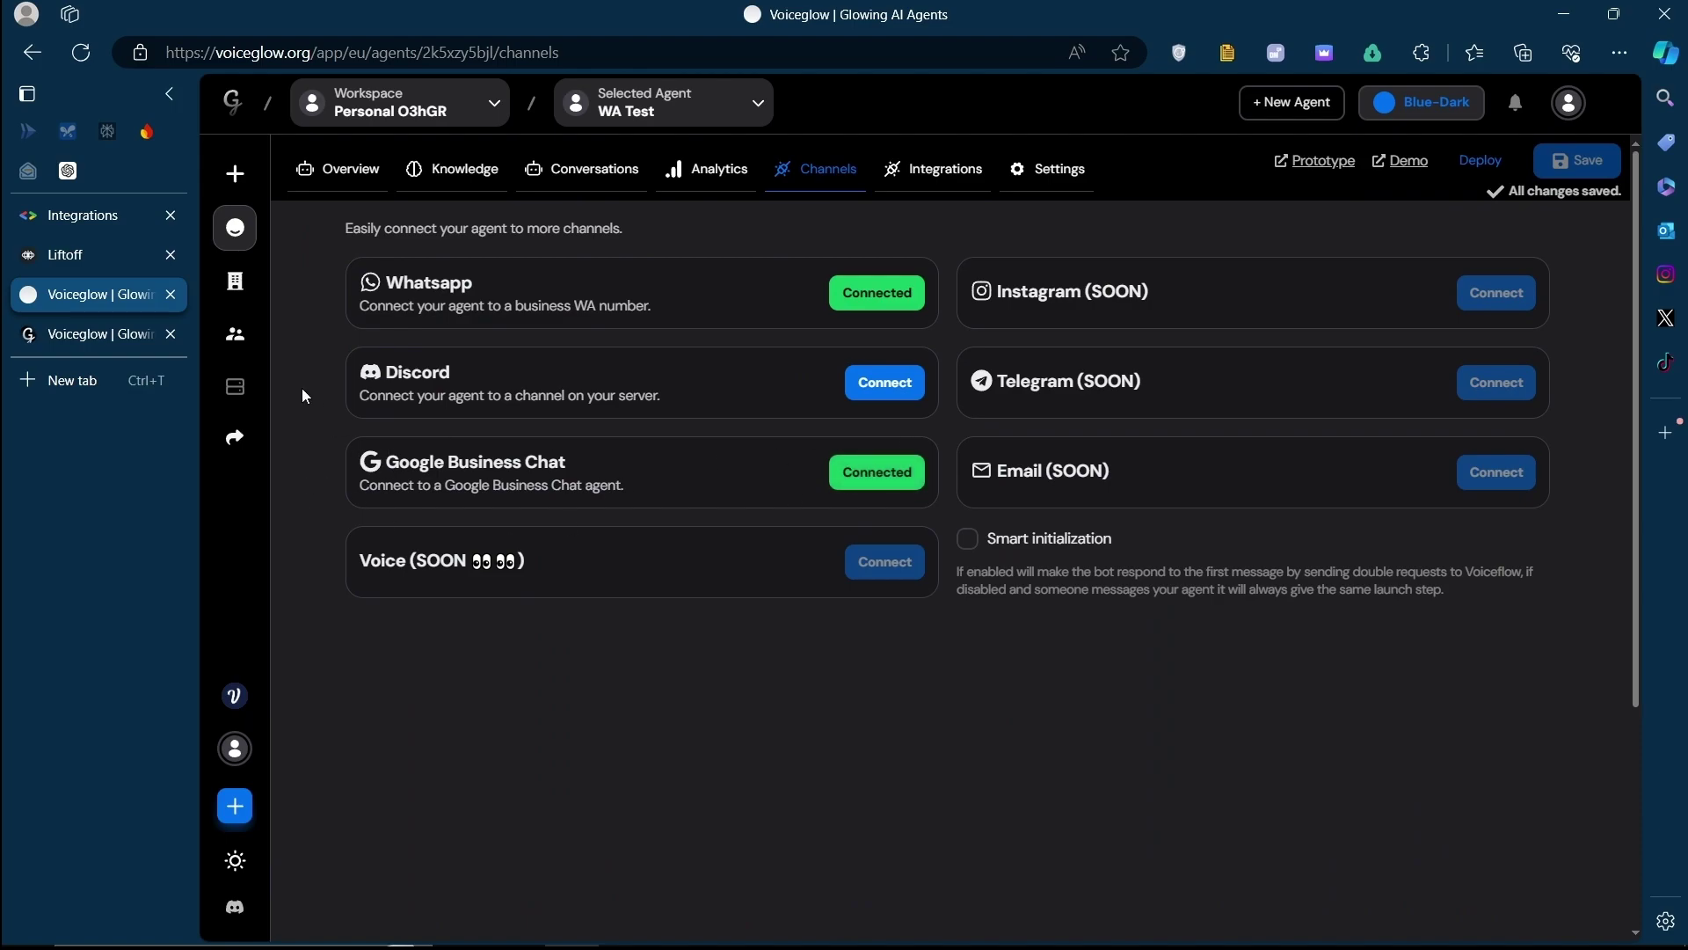
Send 'hi' to the Voiceglow Showcase bot in the agent preview, then cancel the image picker
click(92, 215)
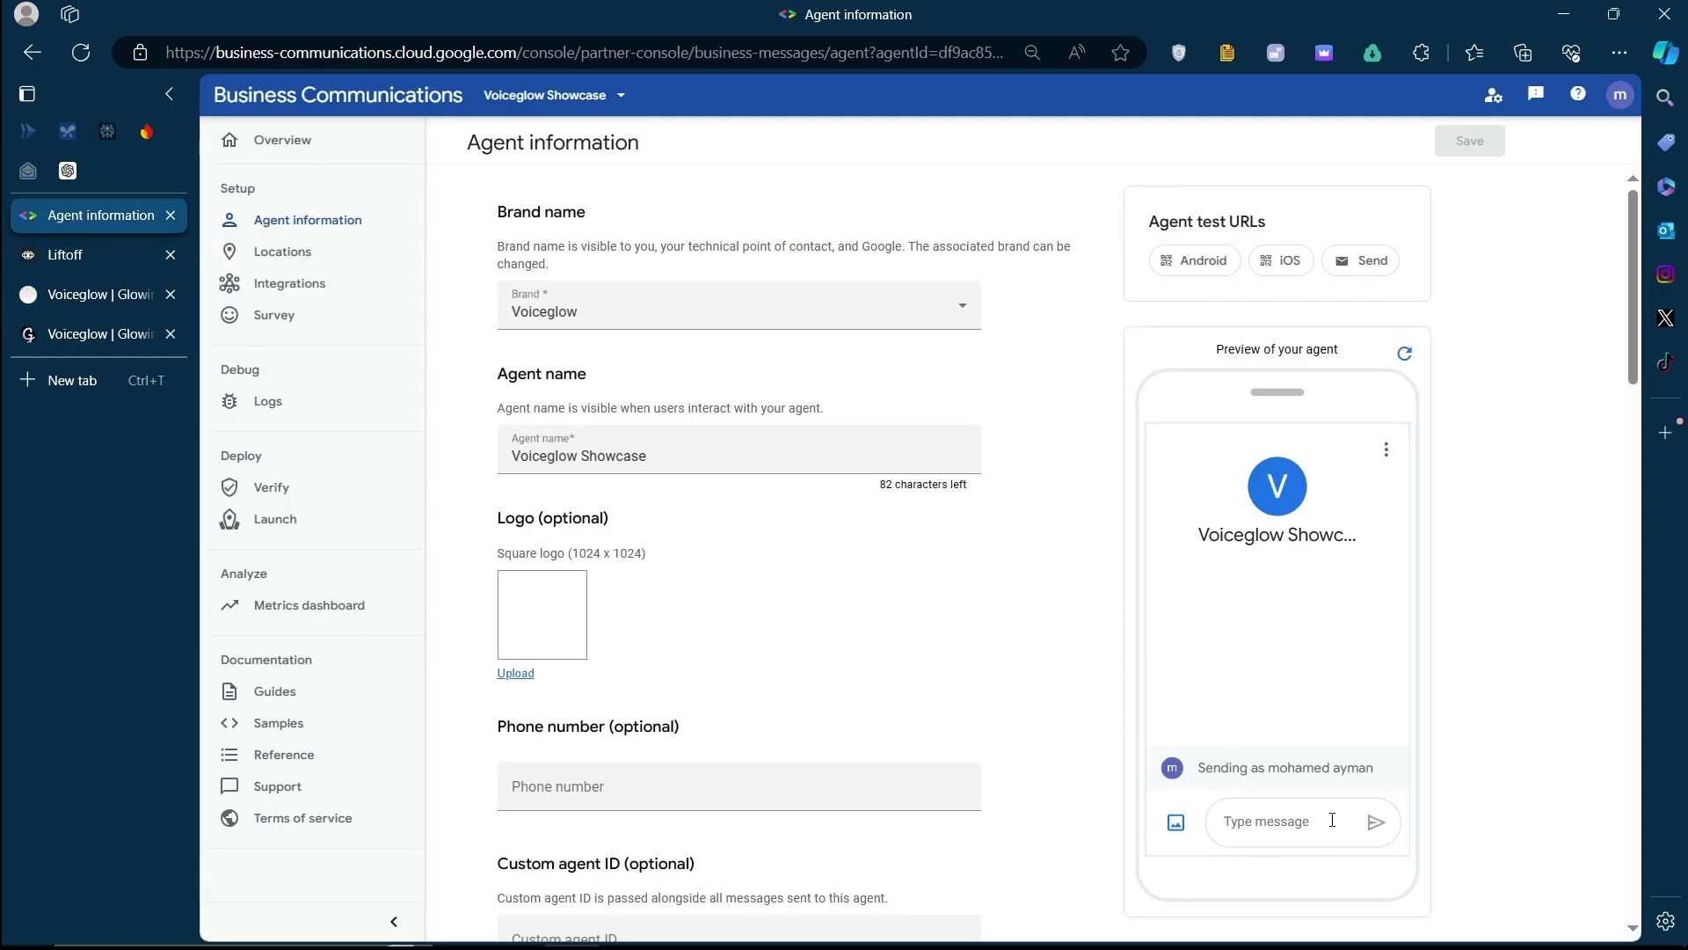
text(hi)
key(Return)
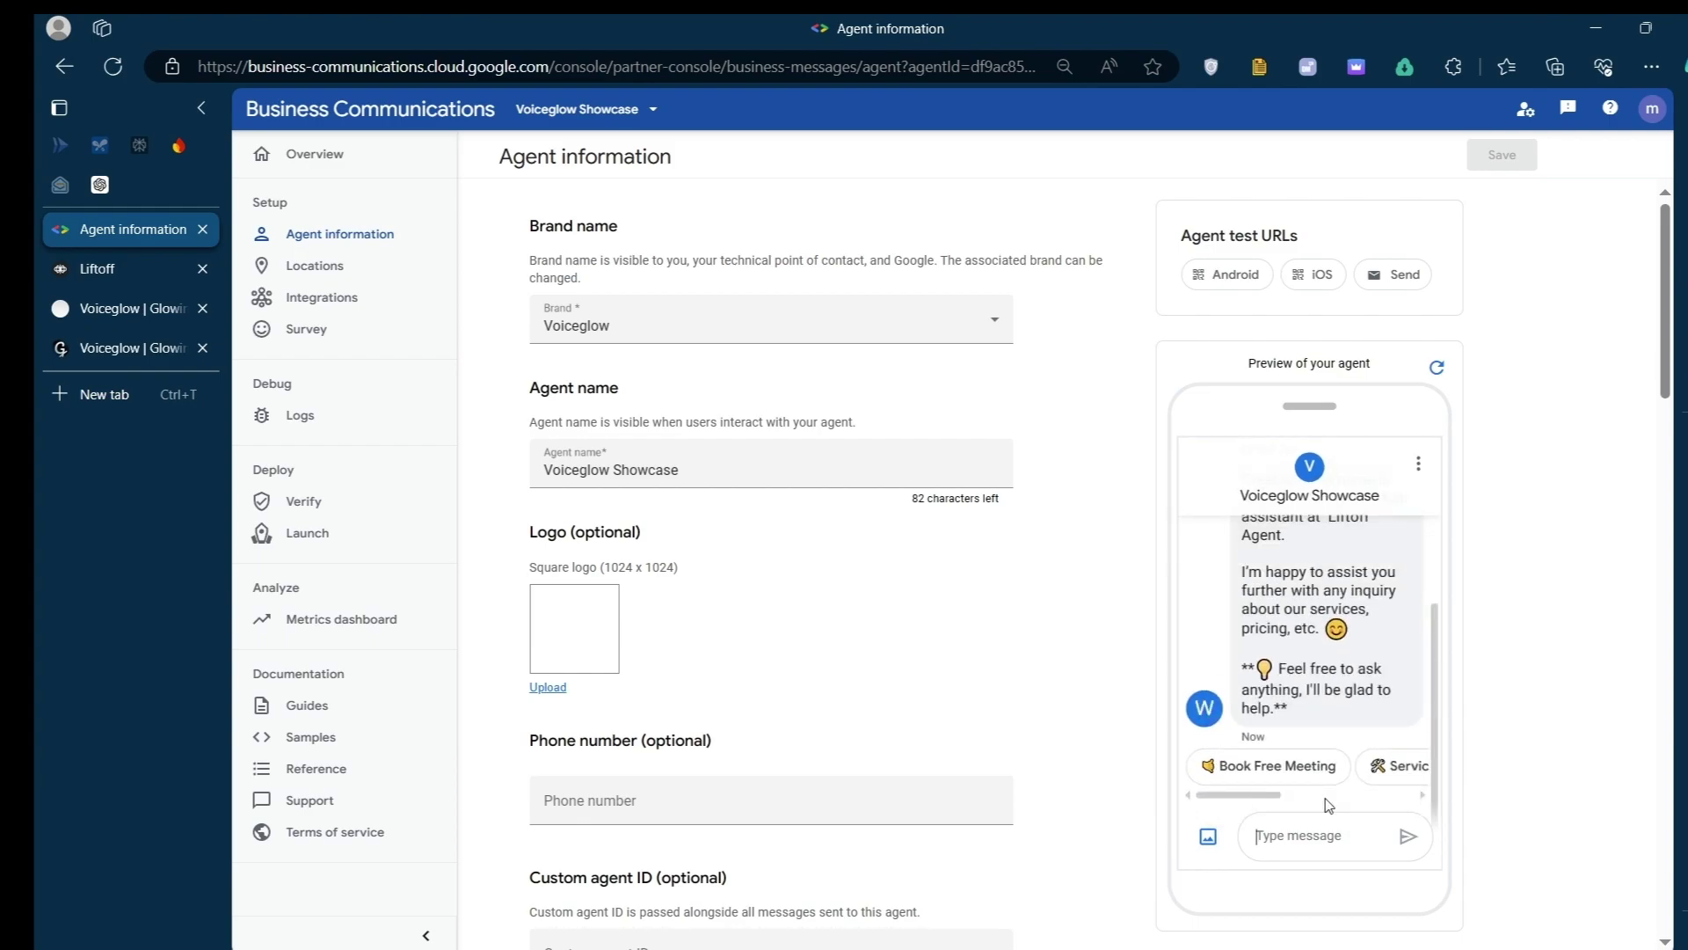
scroll(1315, 733, up, 2)
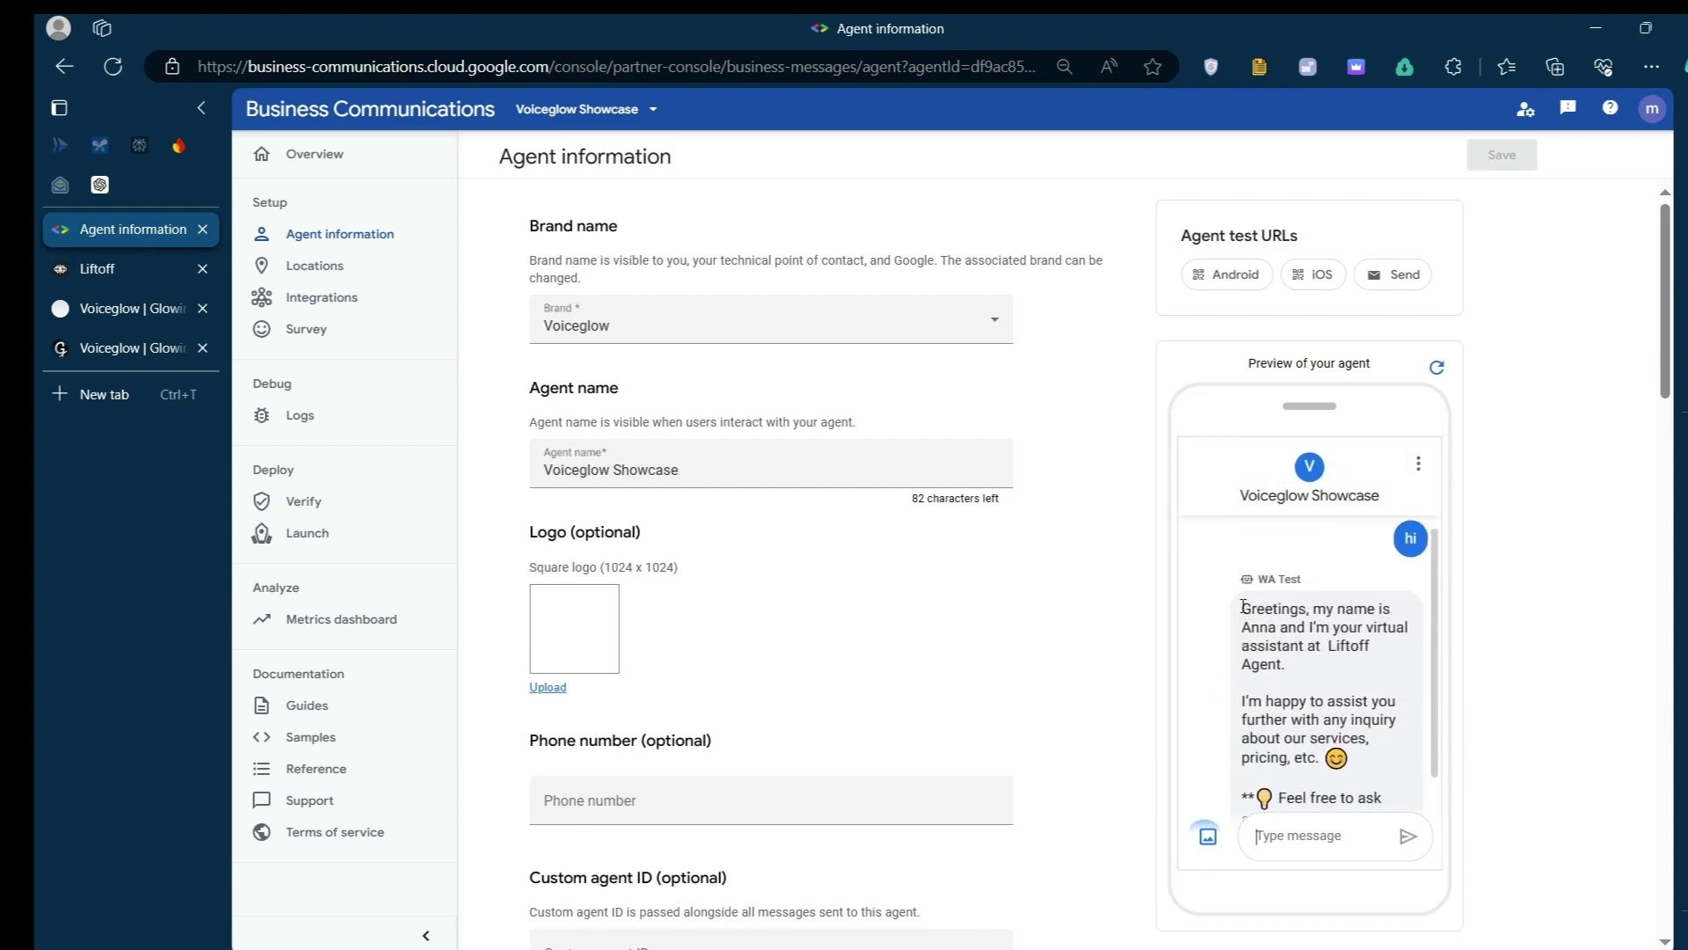
scroll(1244, 606, down, 2)
scroll(1282, 771, right, 3)
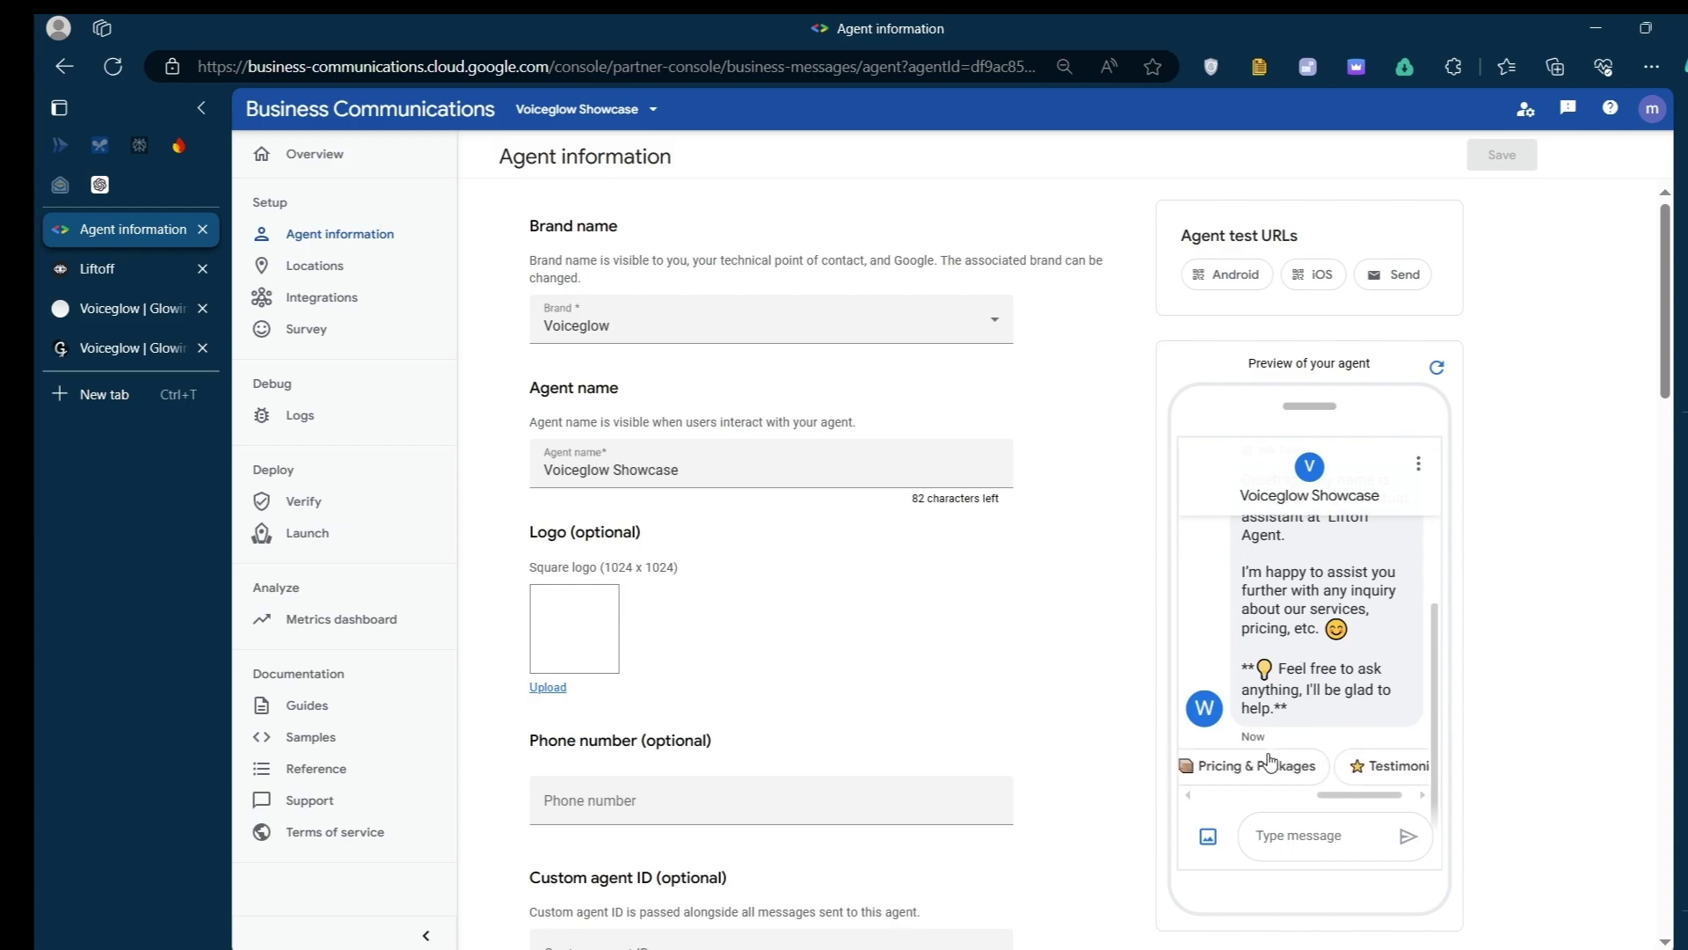
scroll(1284, 776, left, 3)
scroll(1283, 775, right, 3)
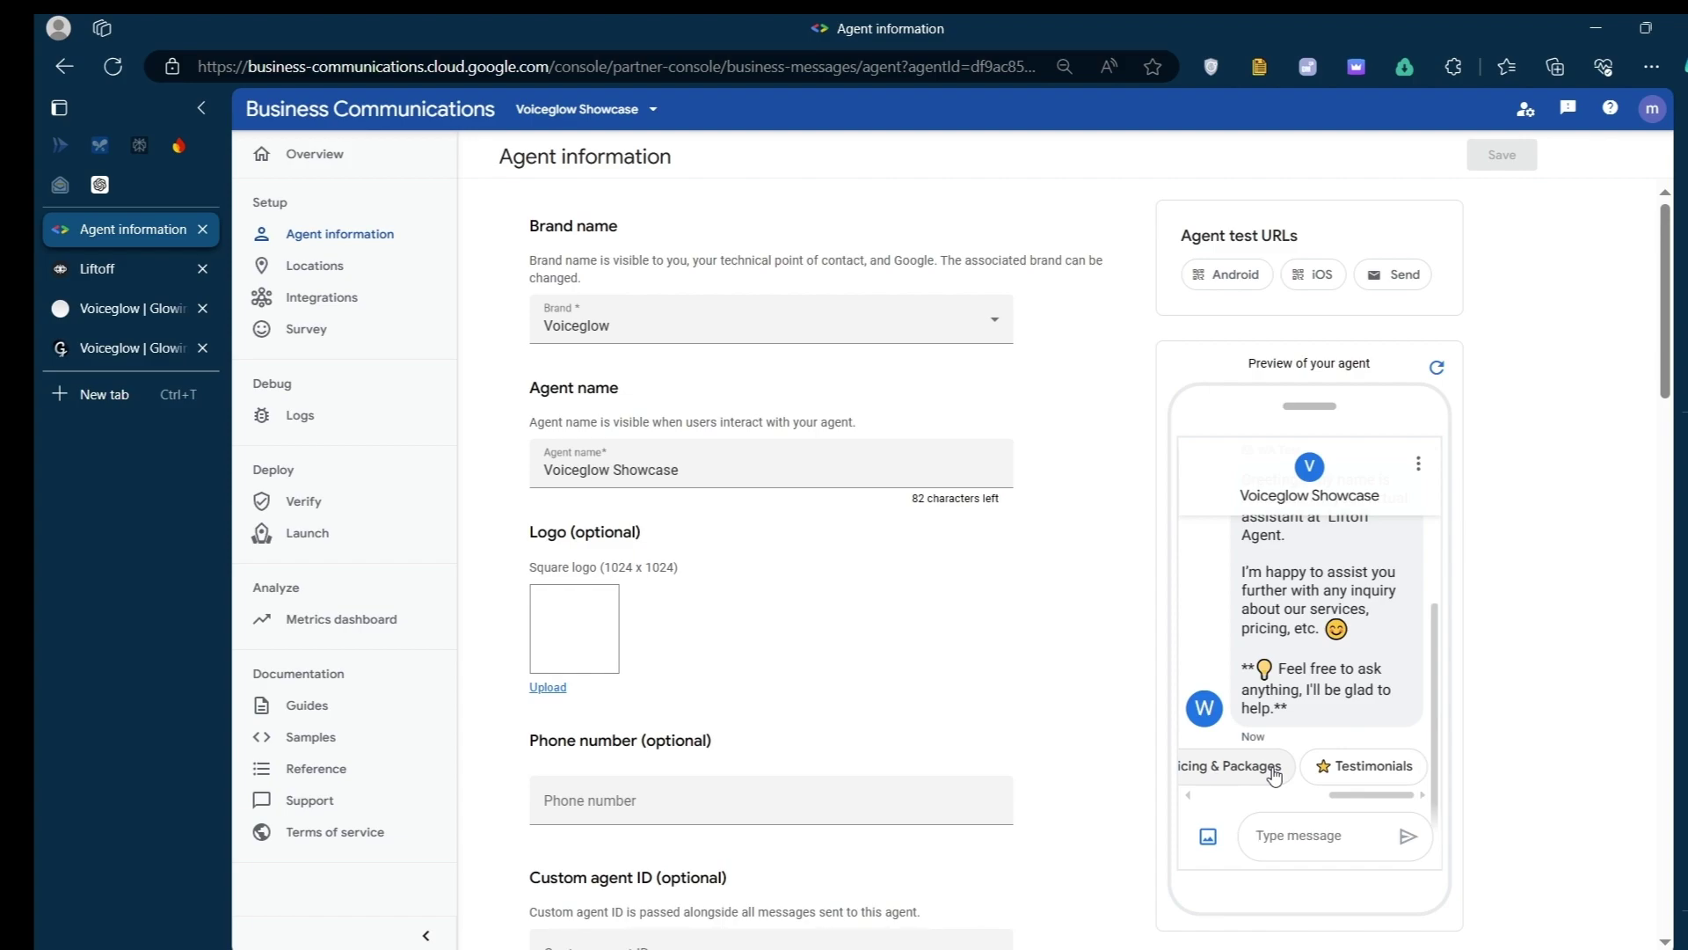
click(1207, 834)
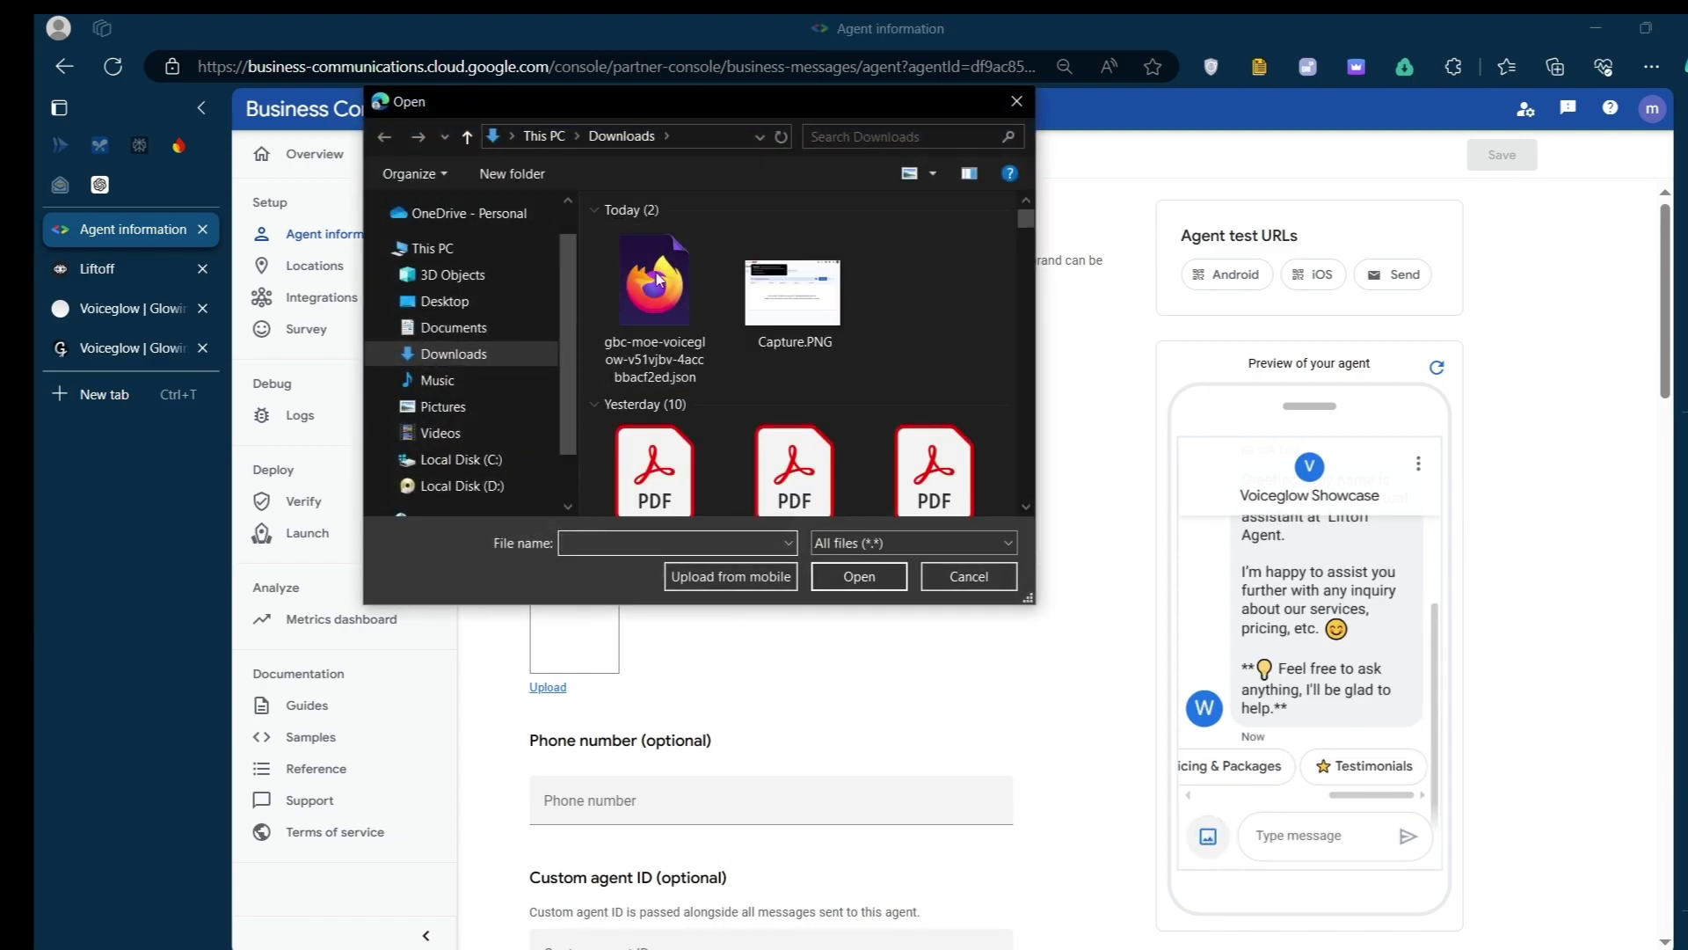
click(973, 575)
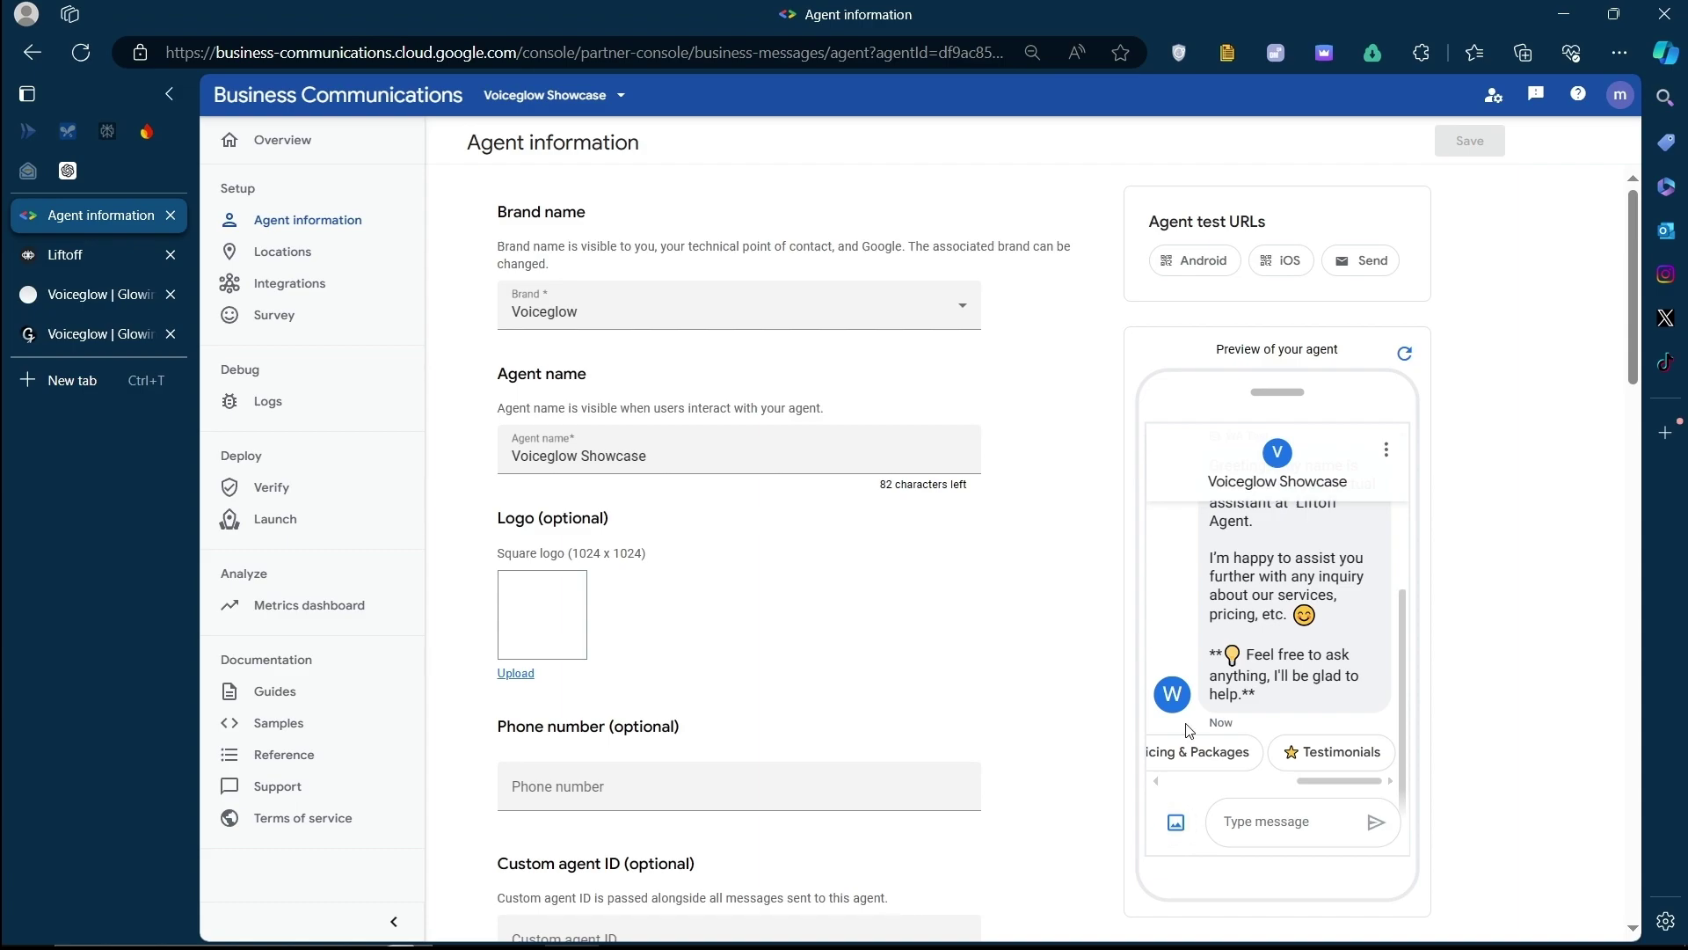
scroll(1184, 742, left, 3)
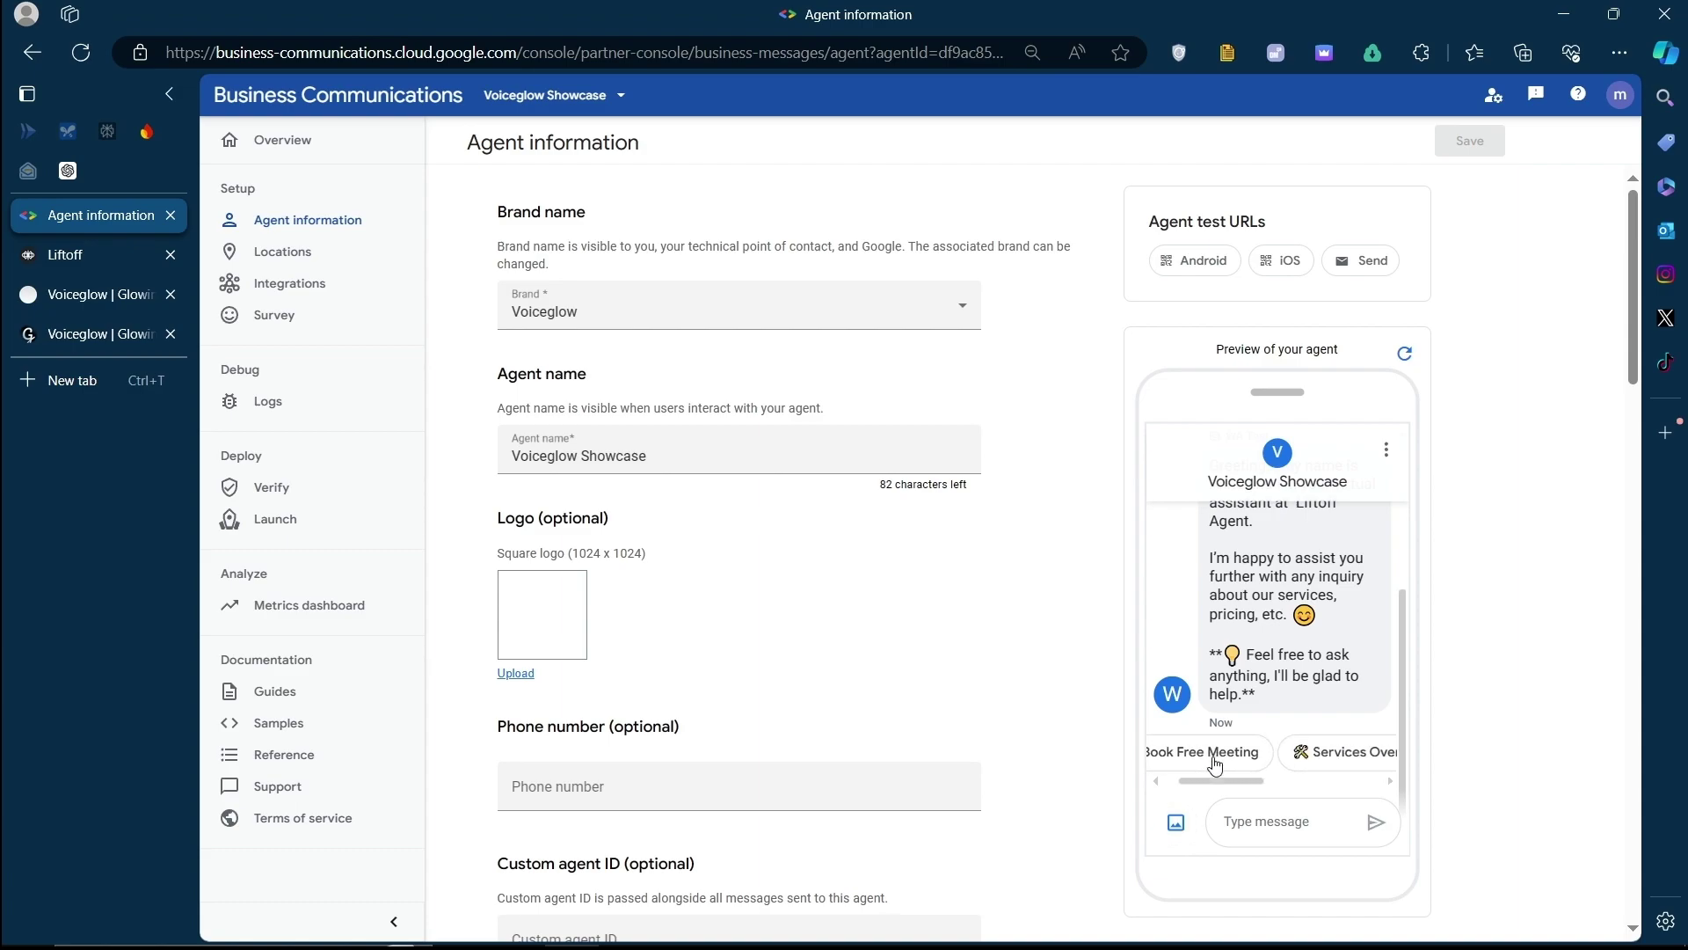
Run Book Free Meeting in the preview, send a name, then choose Back instead of an email
click(1243, 753)
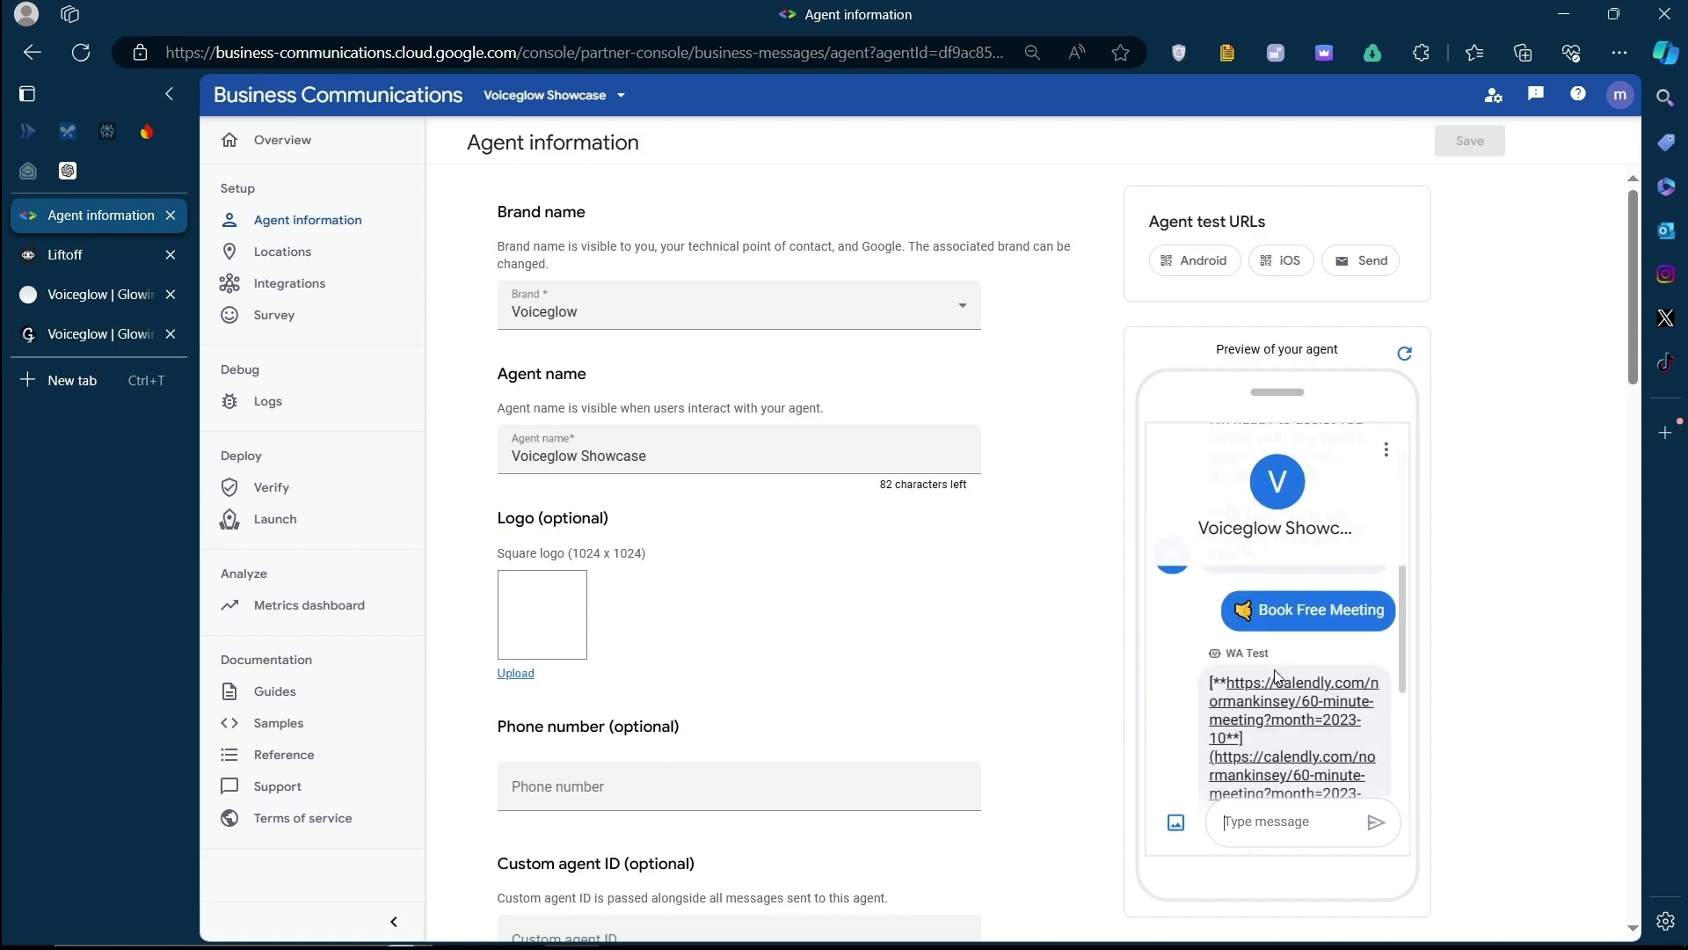
scroll(1071, 592, down, 3)
scroll(1070, 591, up, 2)
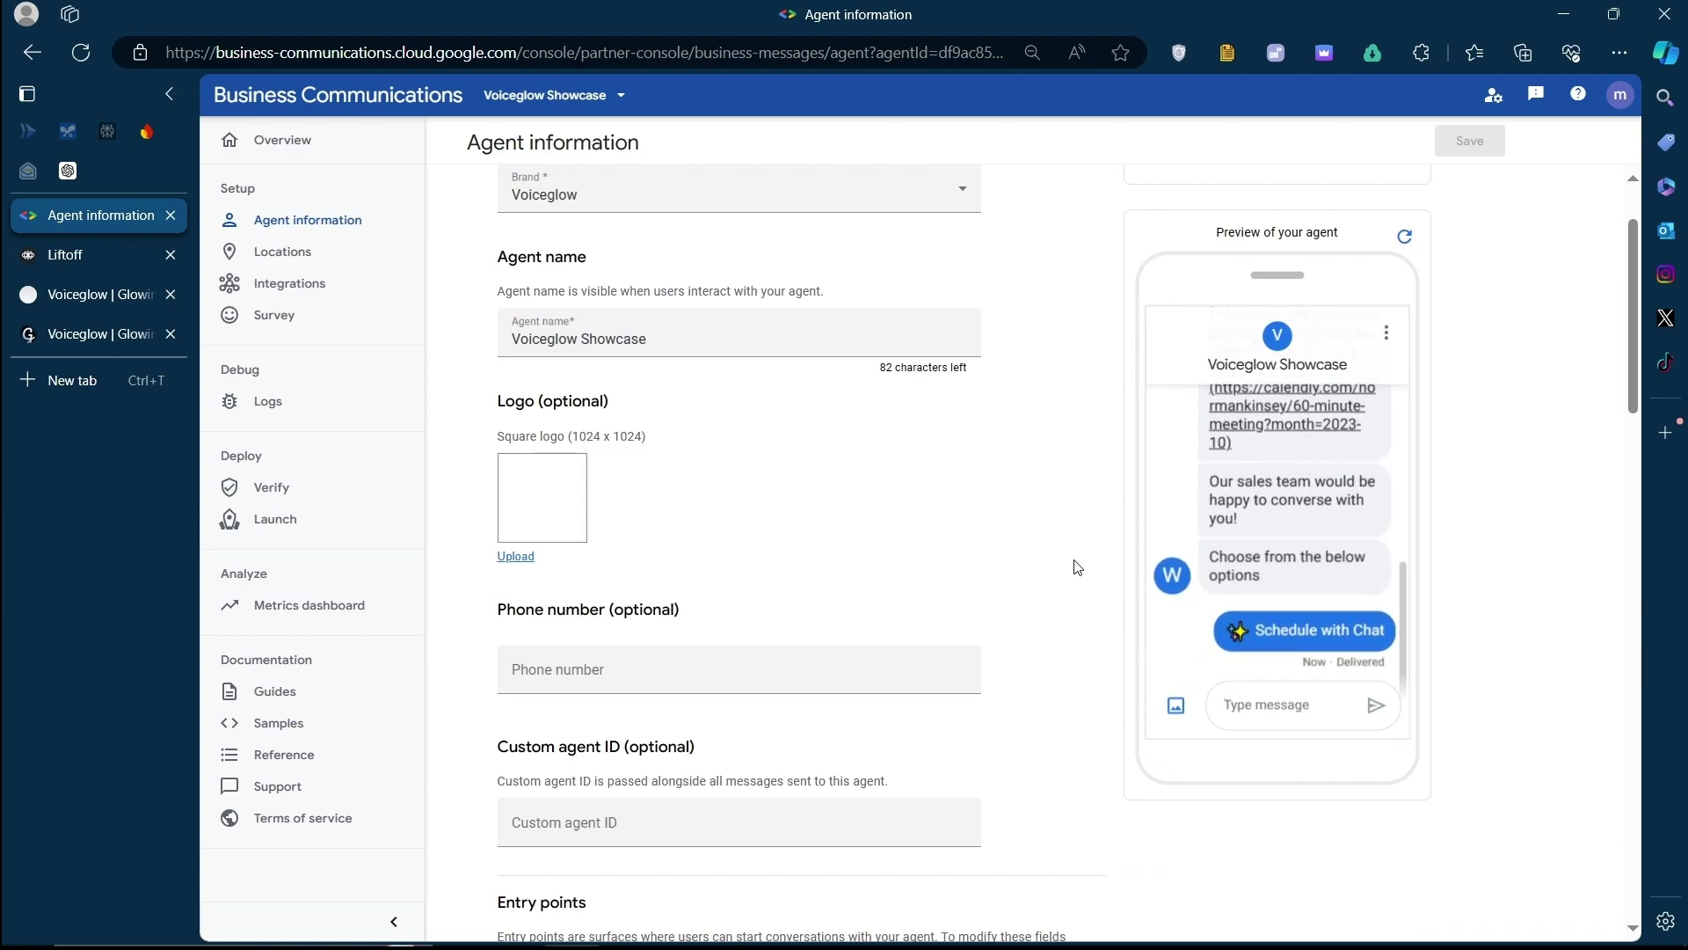
scroll(1434, 610, up, 1)
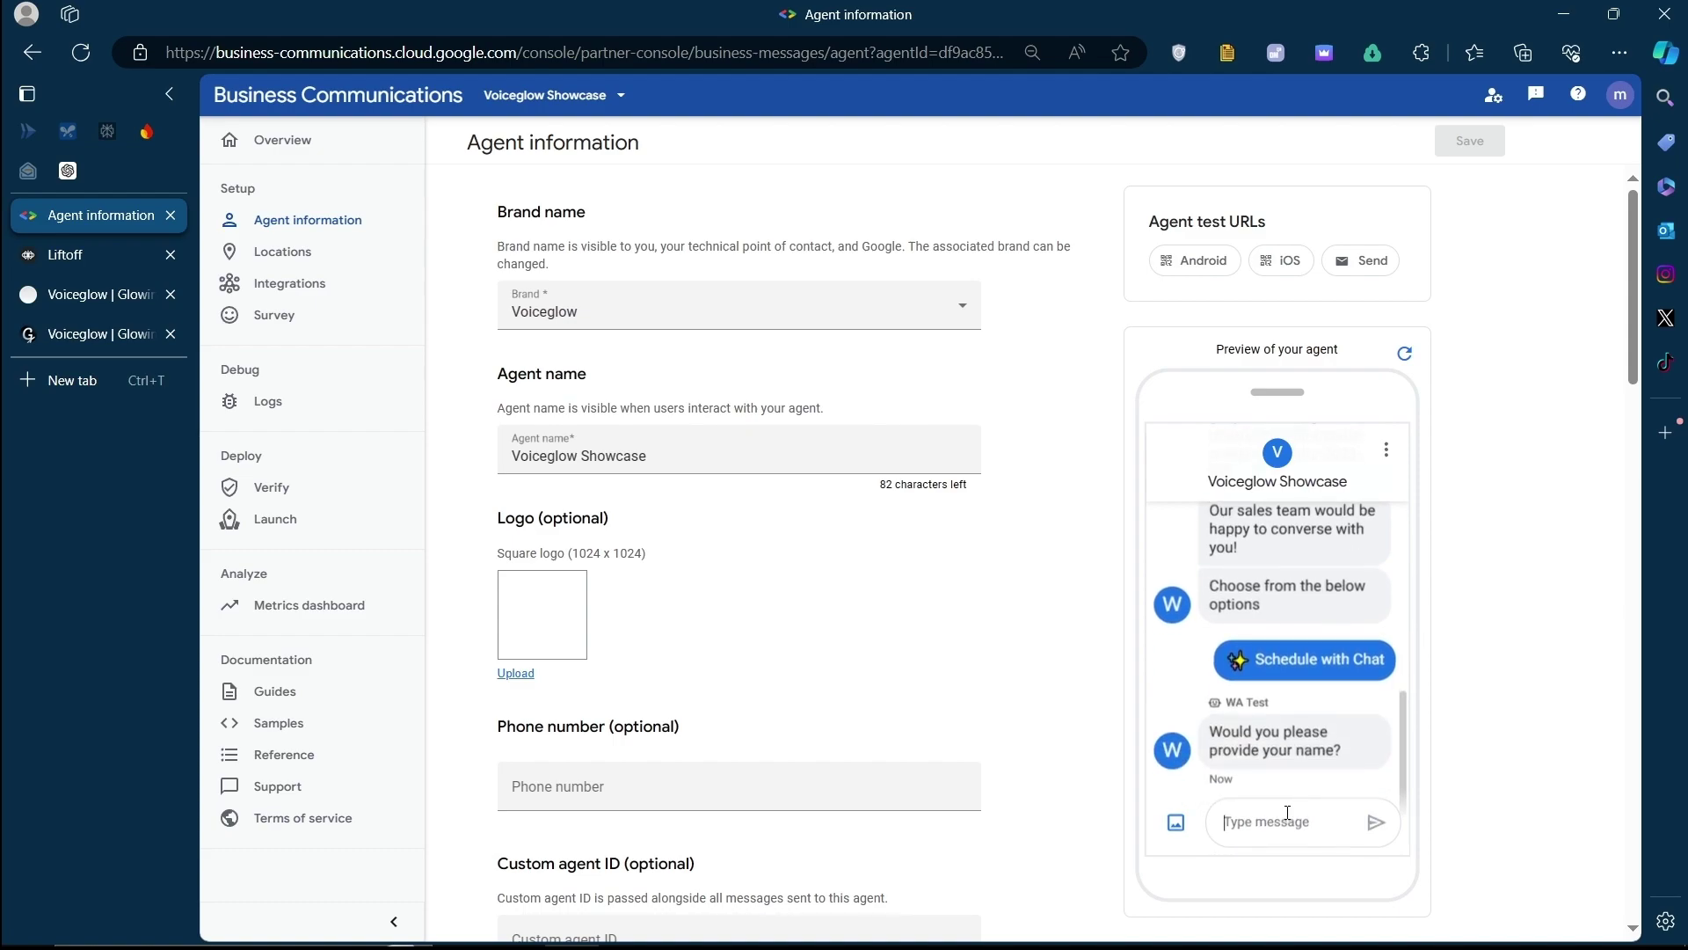
text(Moe)
key(Return)
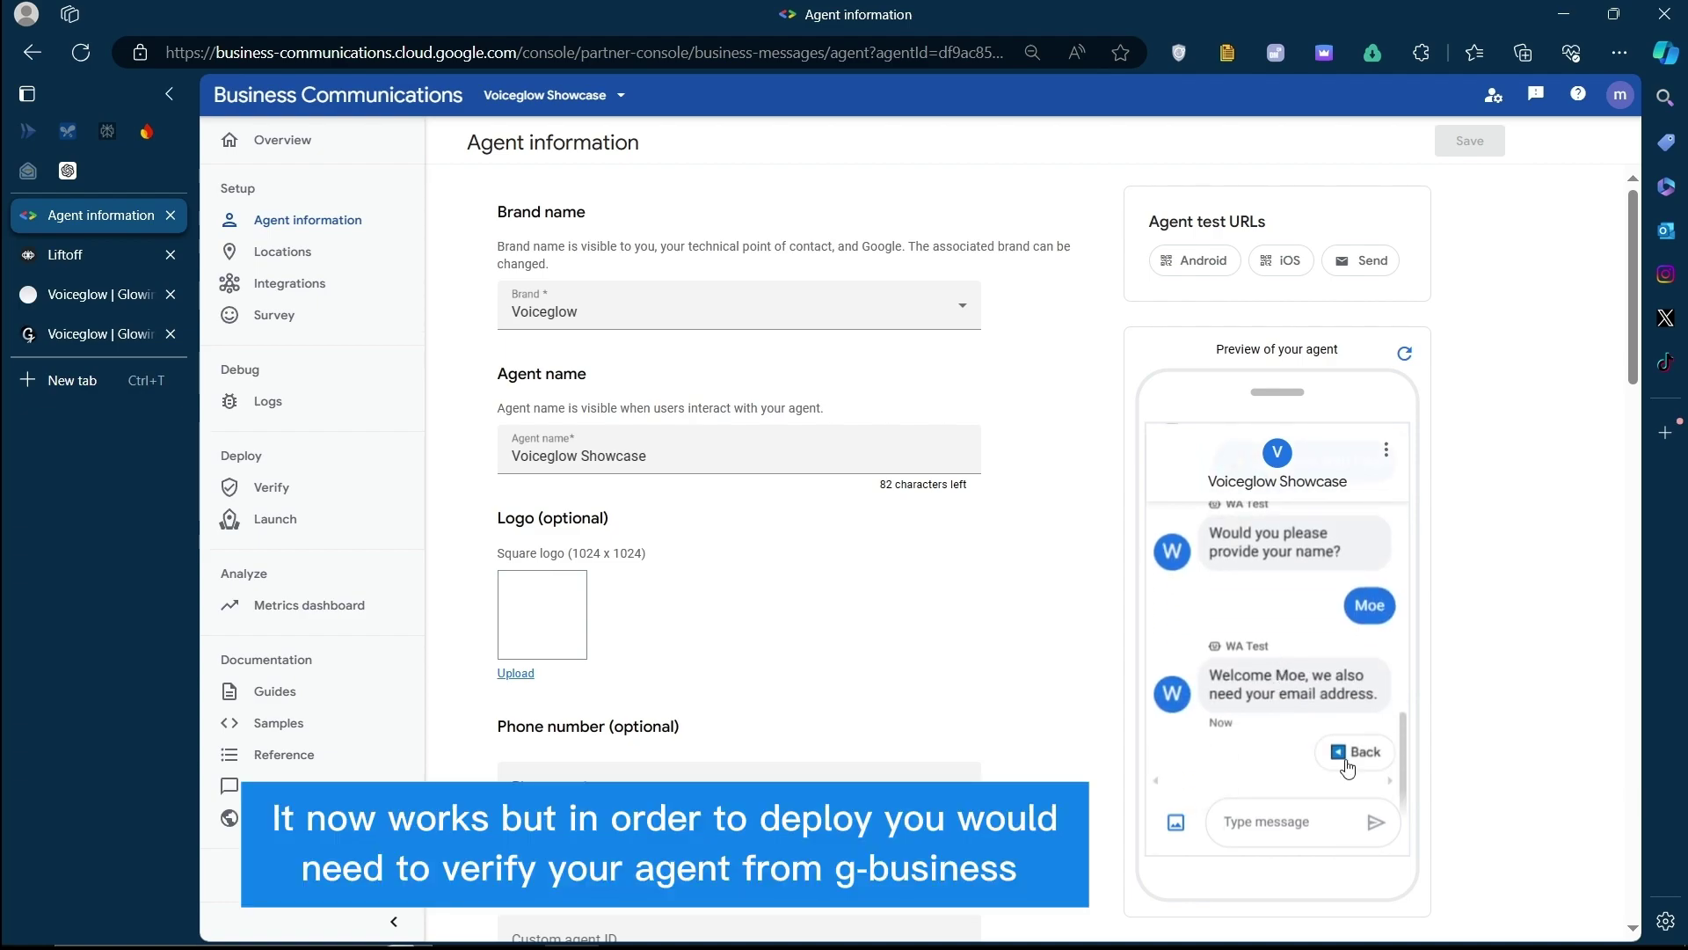
click(1369, 759)
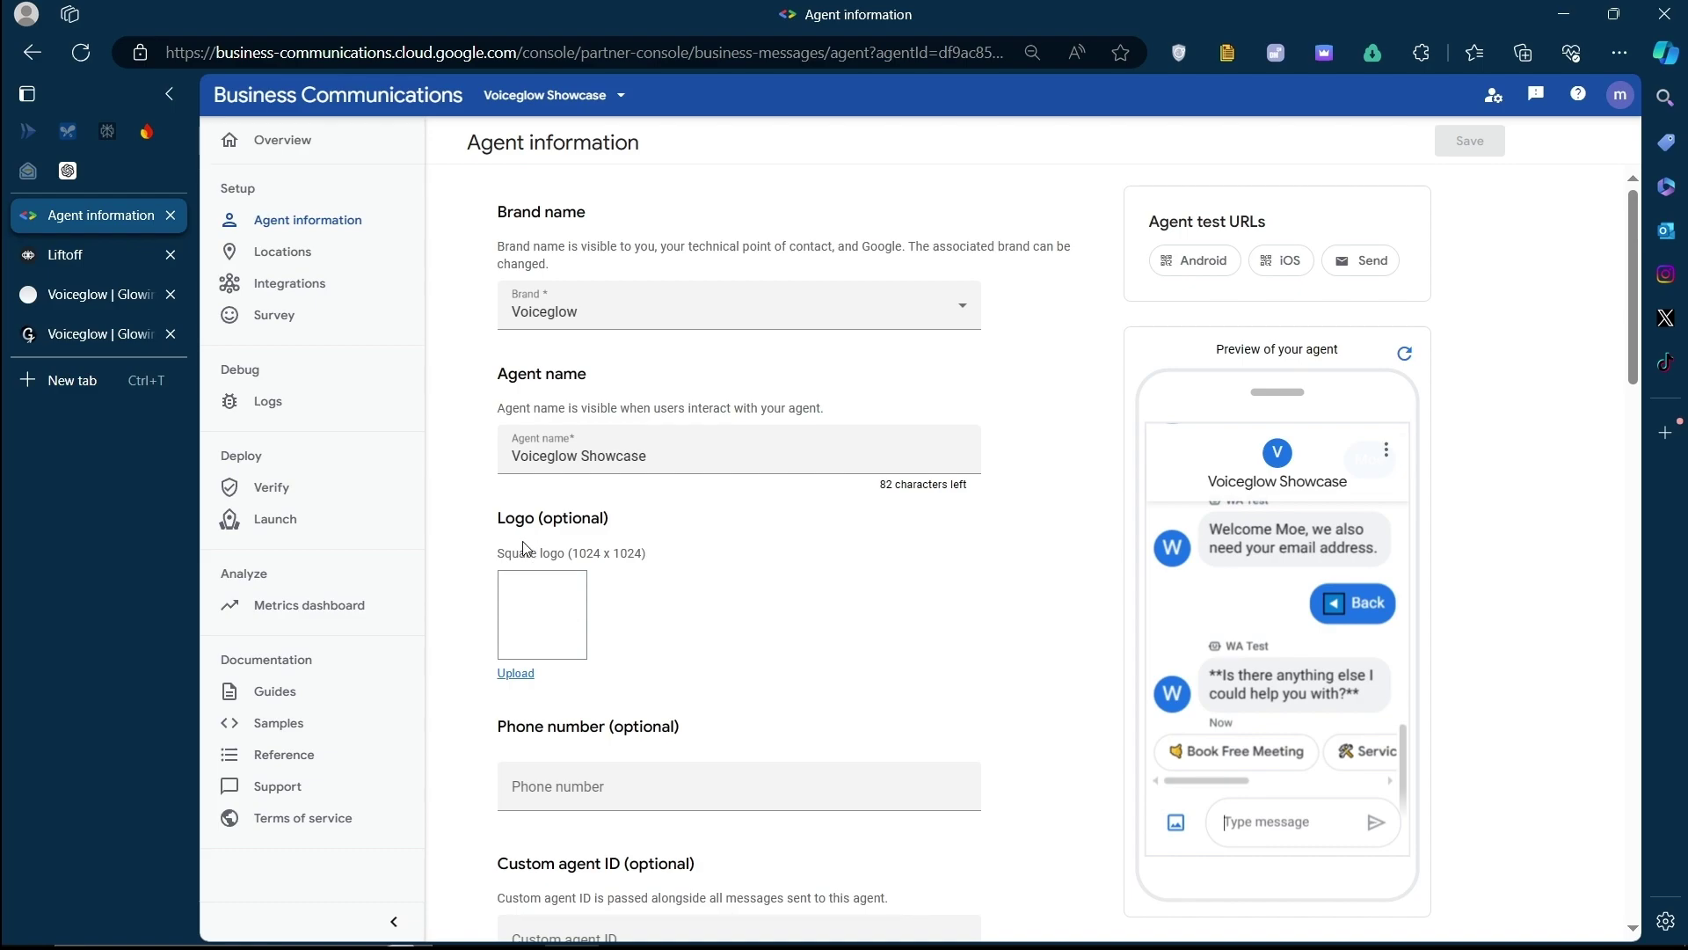
Review the latest Moe conversation and WA Test analytics, then show the agent's knowledge base documents
click(107, 317)
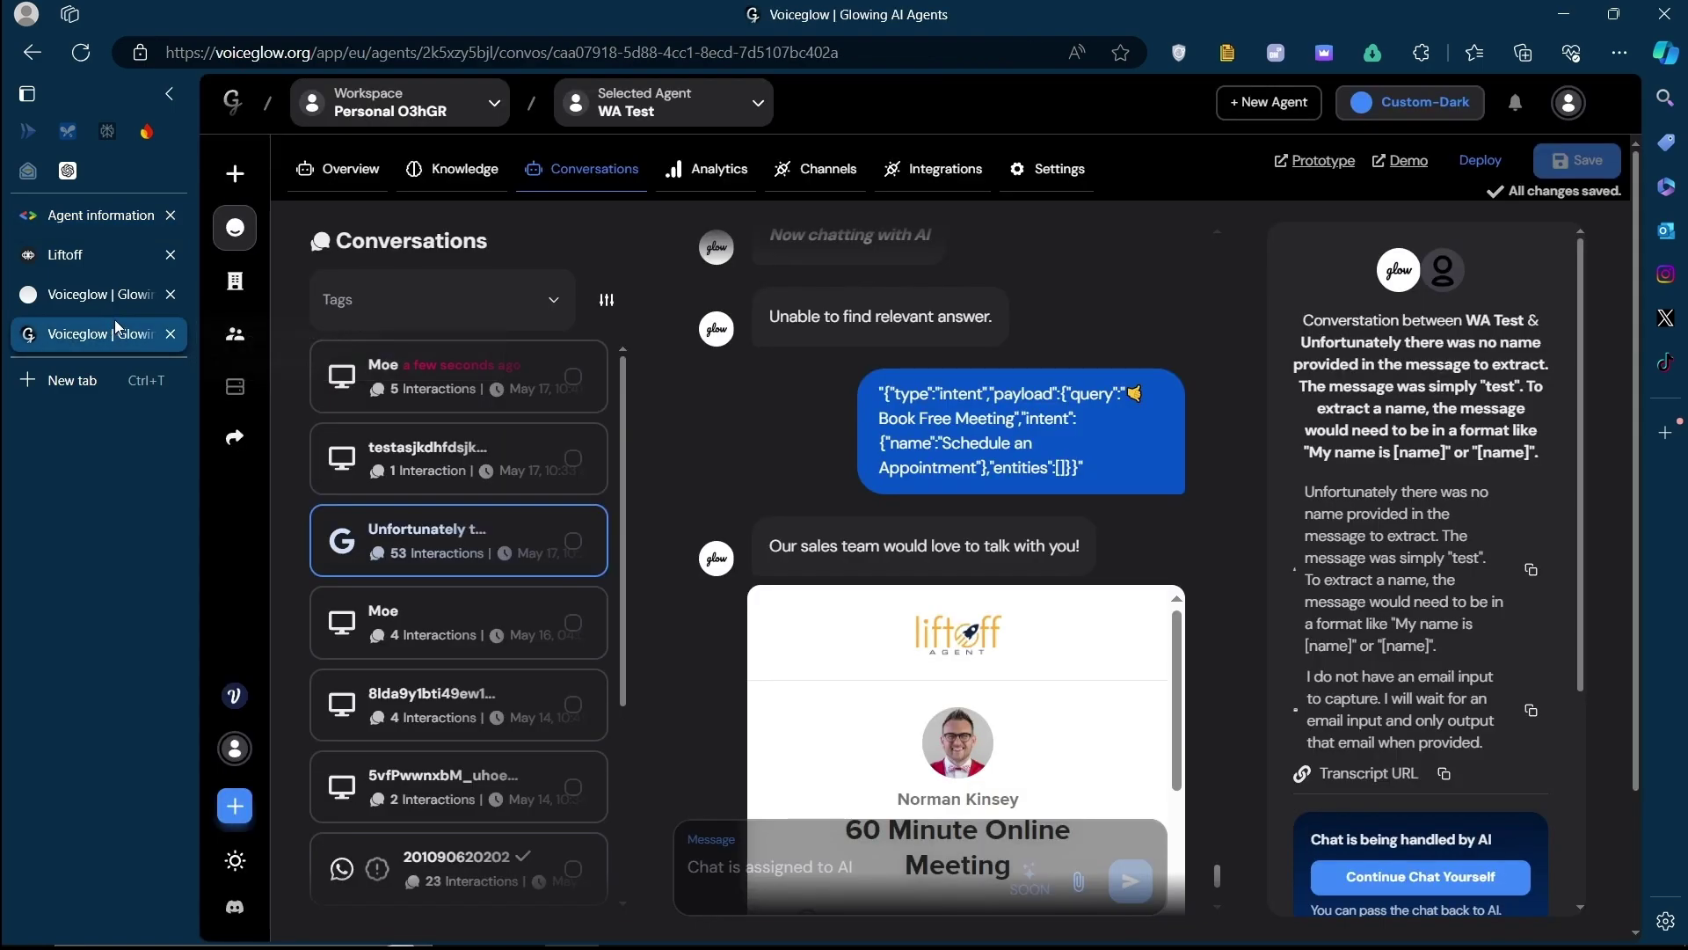
click(426, 391)
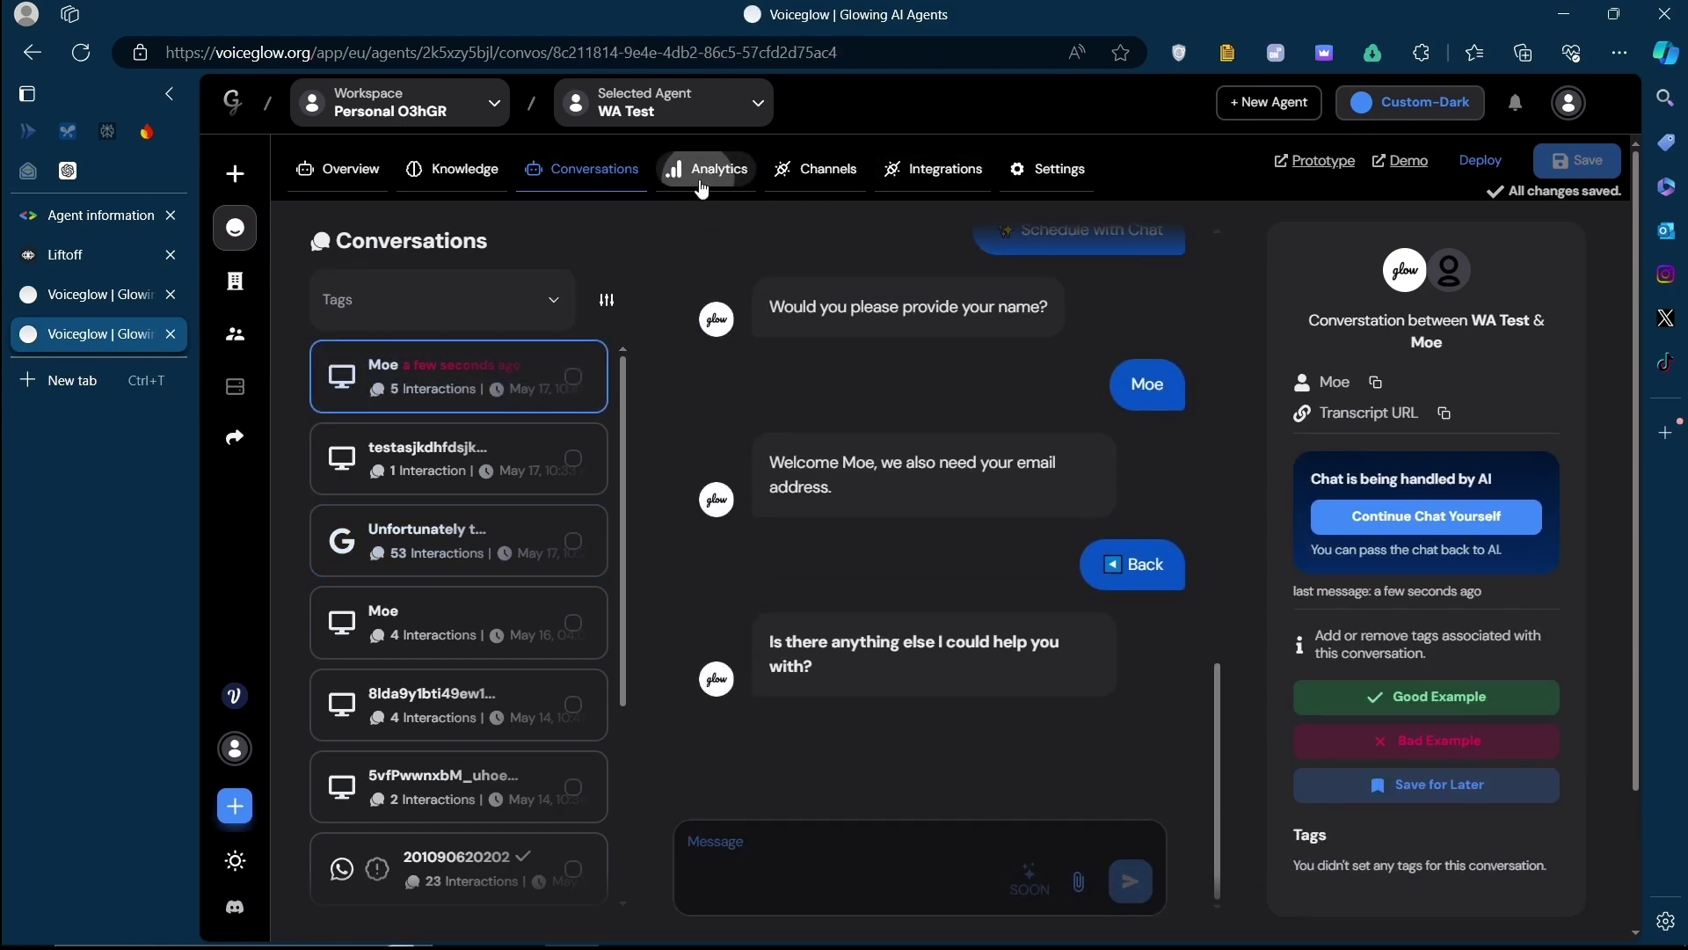
click(700, 185)
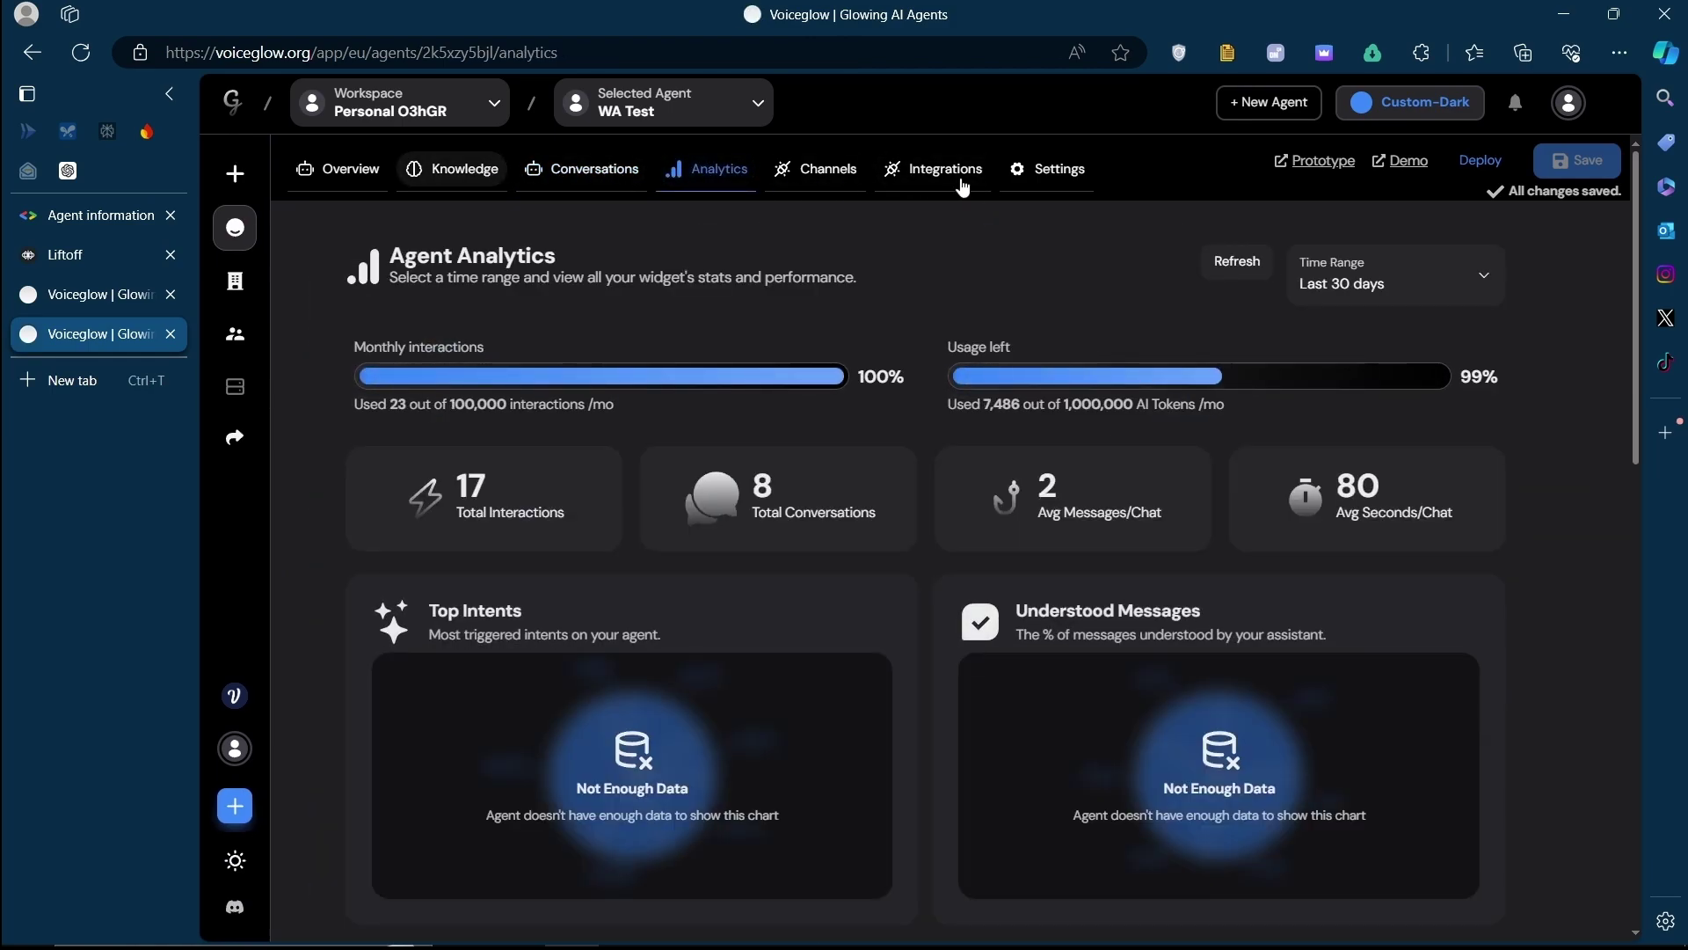
click(447, 173)
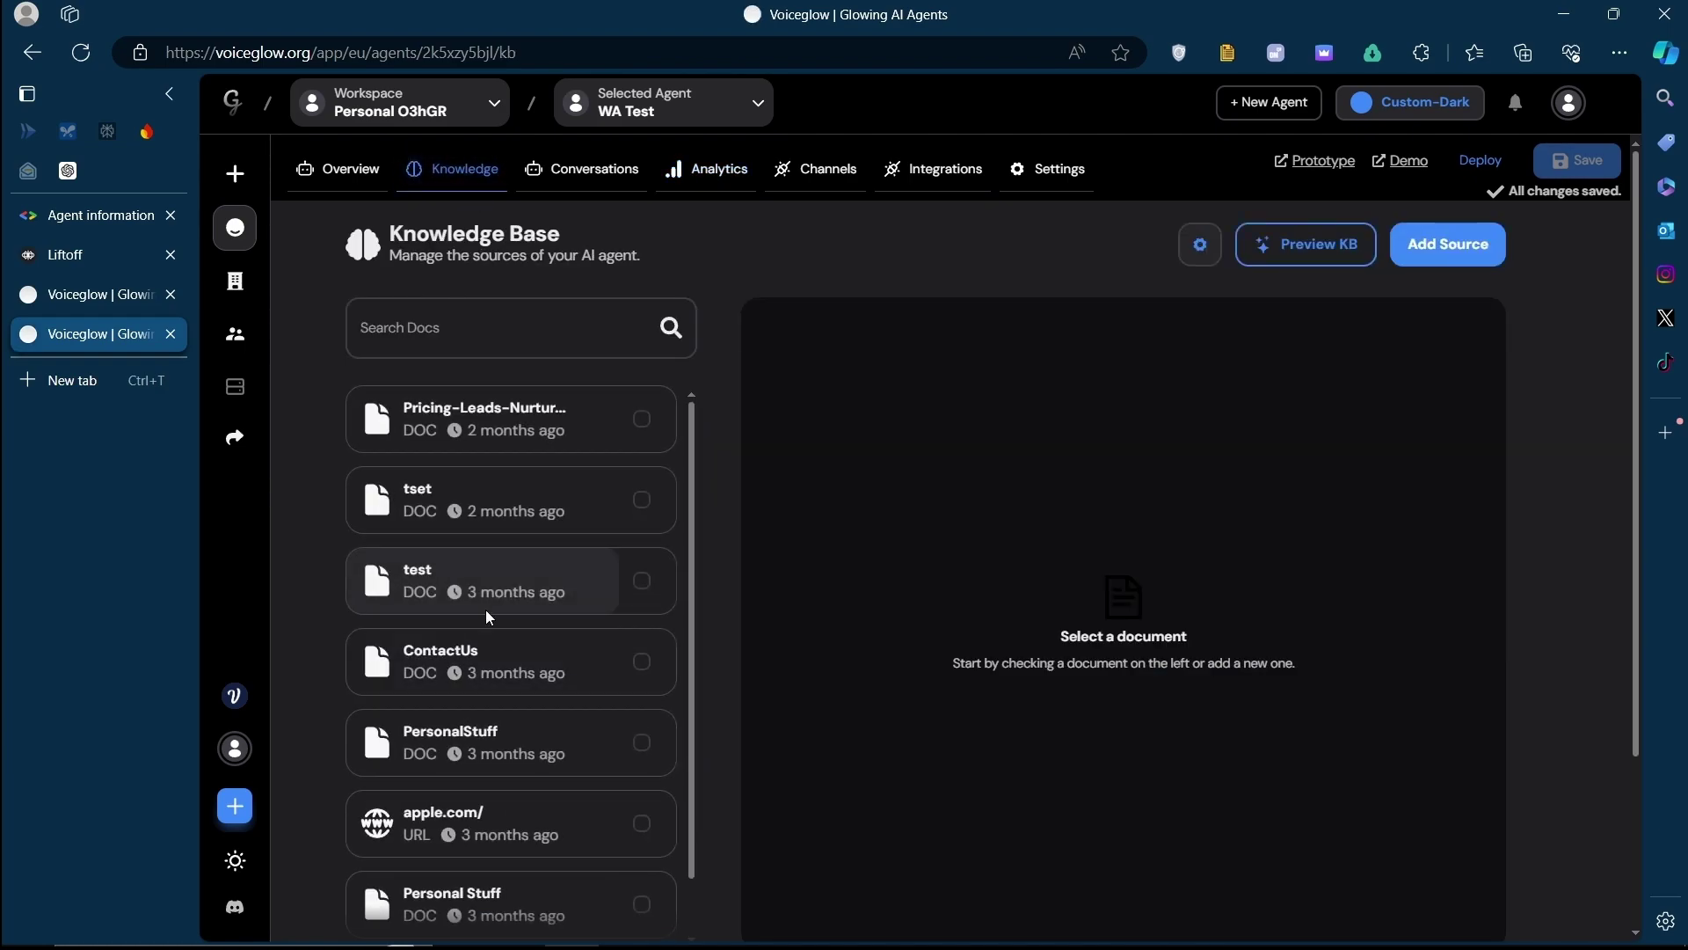
scroll(553, 495, down, 2)
scroll(552, 495, up, 1)
View the Pricing-Leads-Nurture document, then reopen the latest Moe conversation from Conversations
click(463, 437)
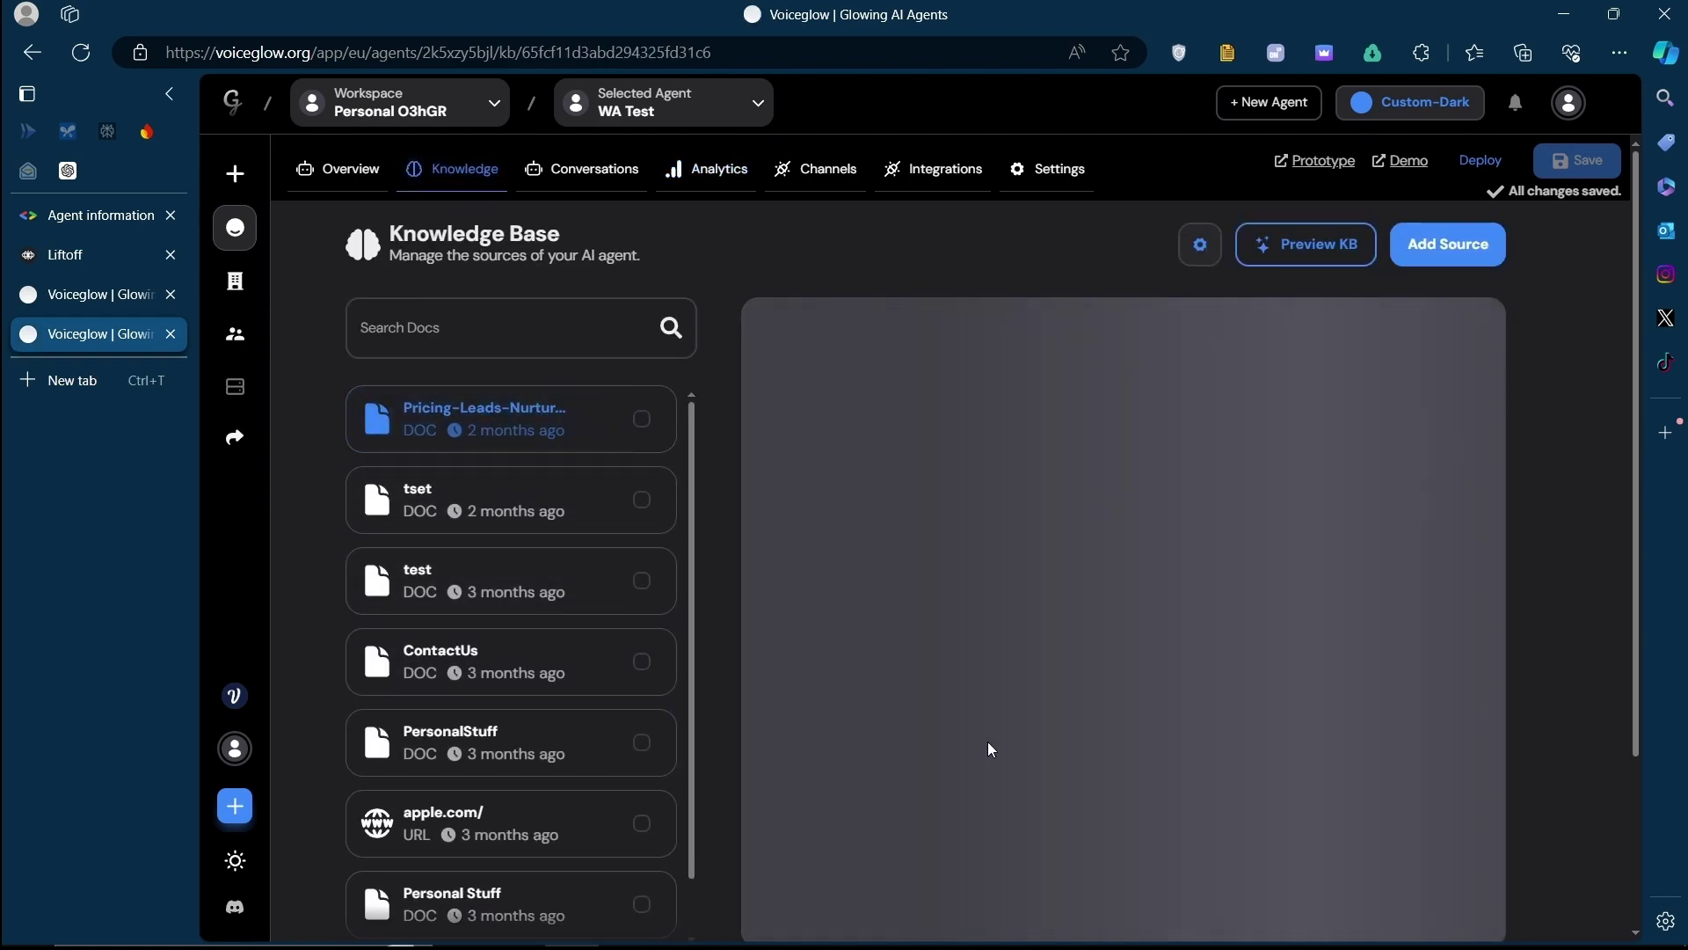
scroll(747, 393, down, 5)
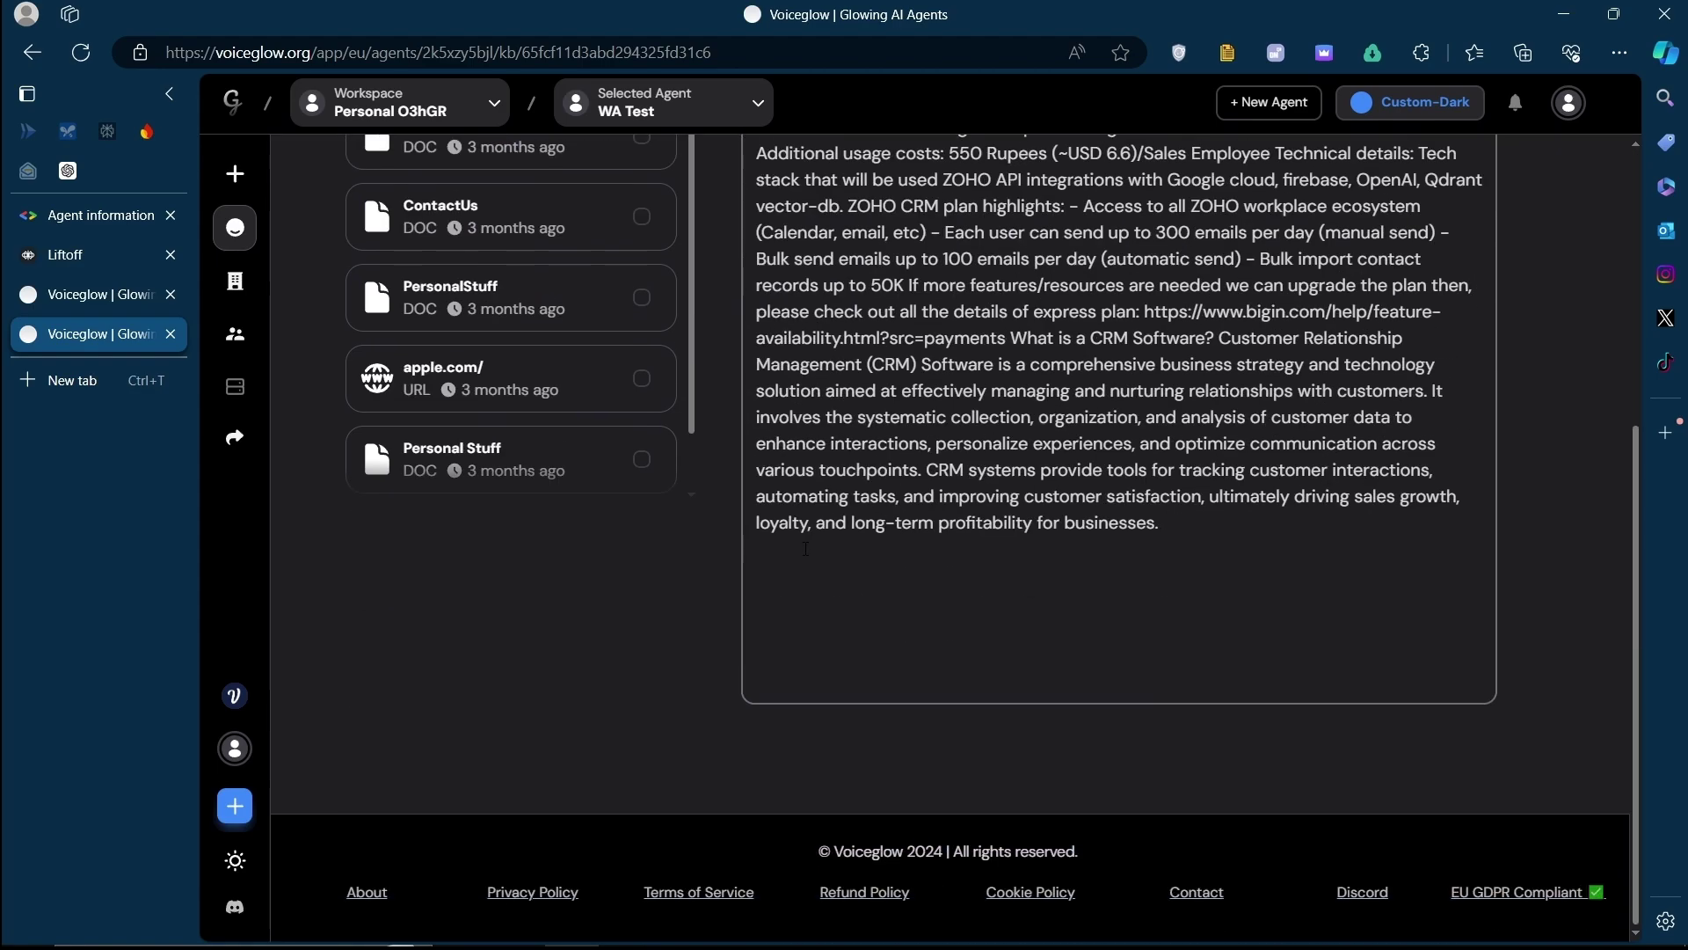
scroll(748, 393, up, 3)
scroll(749, 393, up, 2)
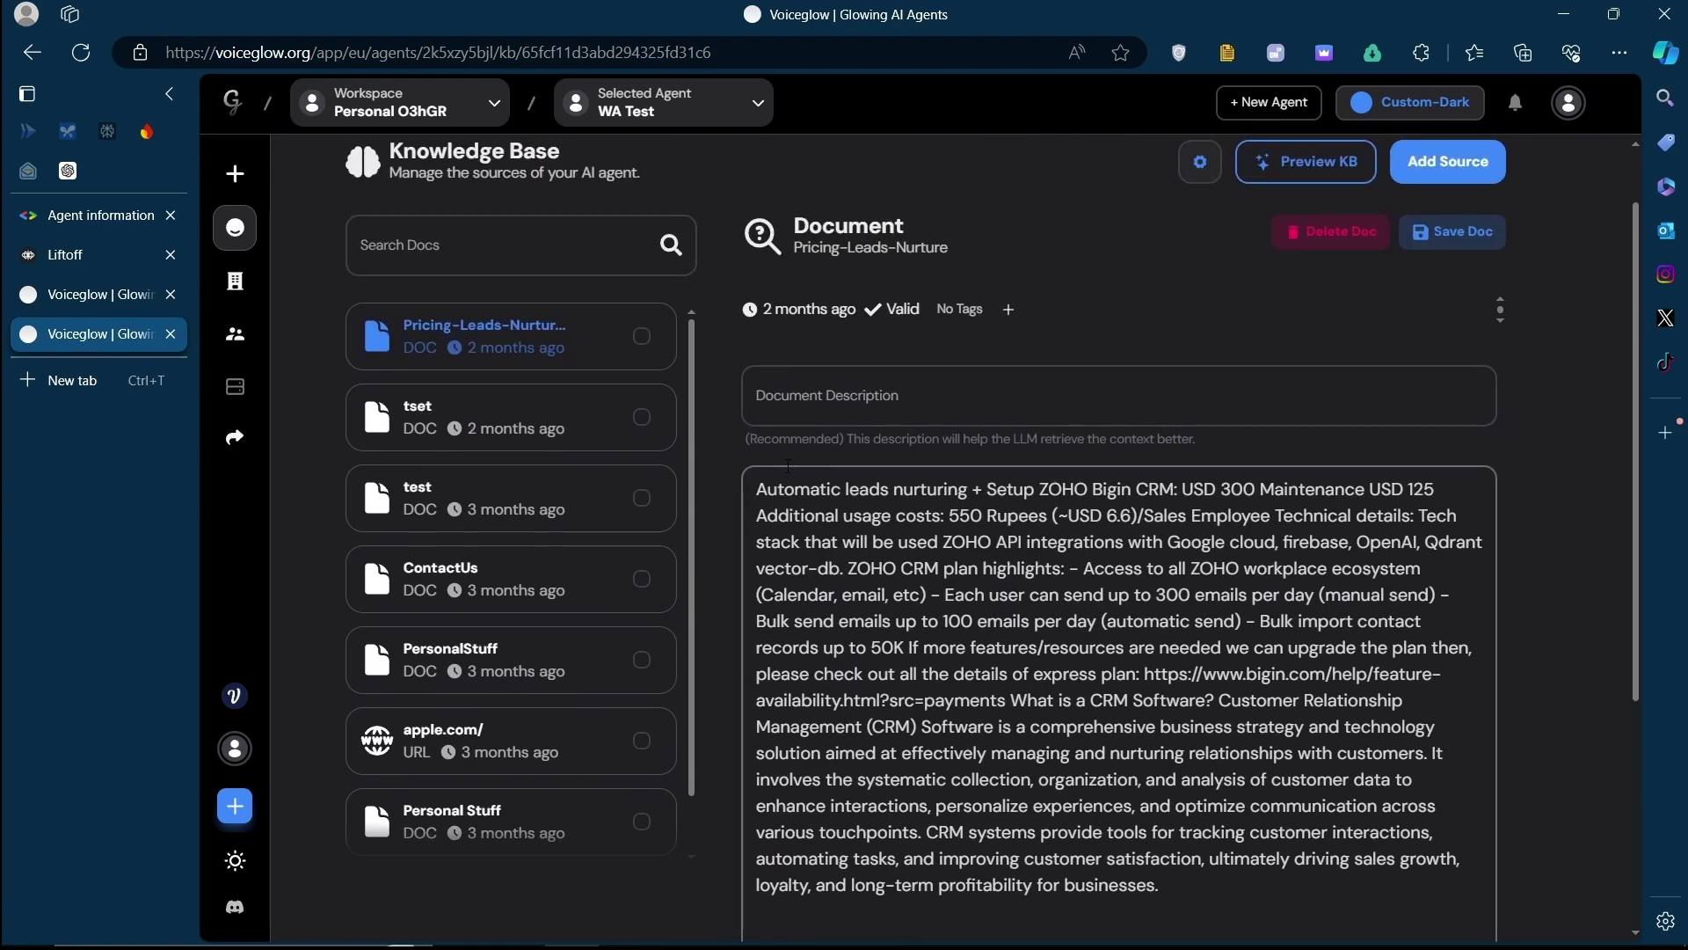
scroll(749, 393, up, 1)
click(596, 179)
click(492, 362)
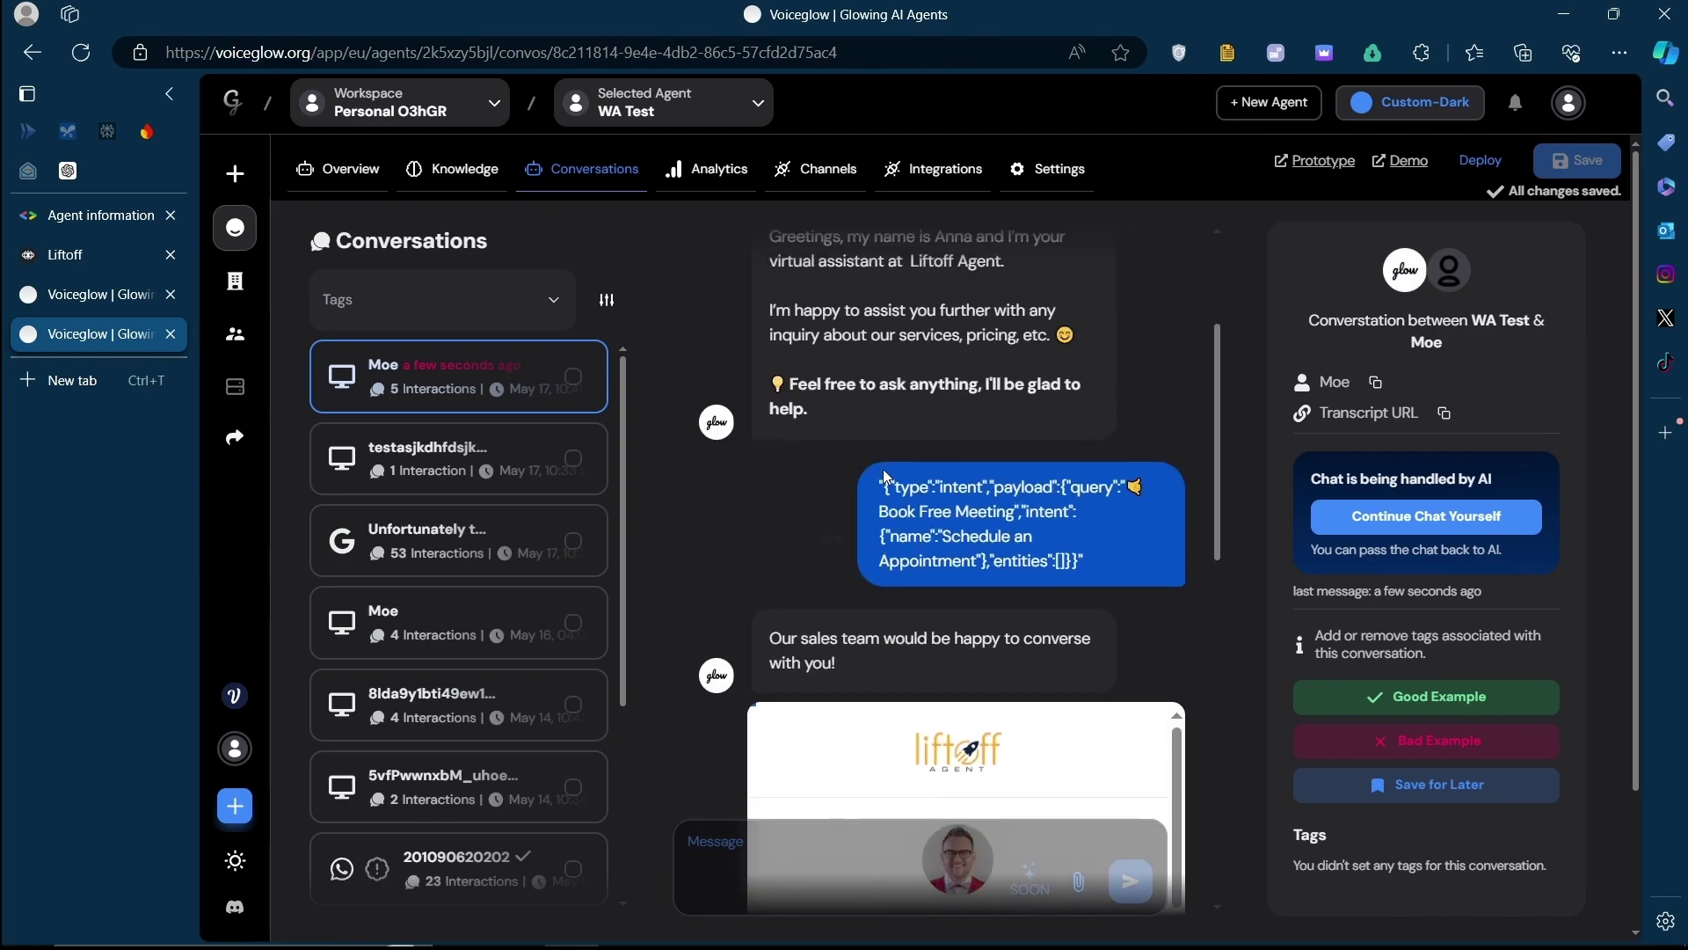
Check the Google agent preview, then return to Voiceglow's conversation log for the new chat
click(89, 213)
scroll(1313, 656, up, 5)
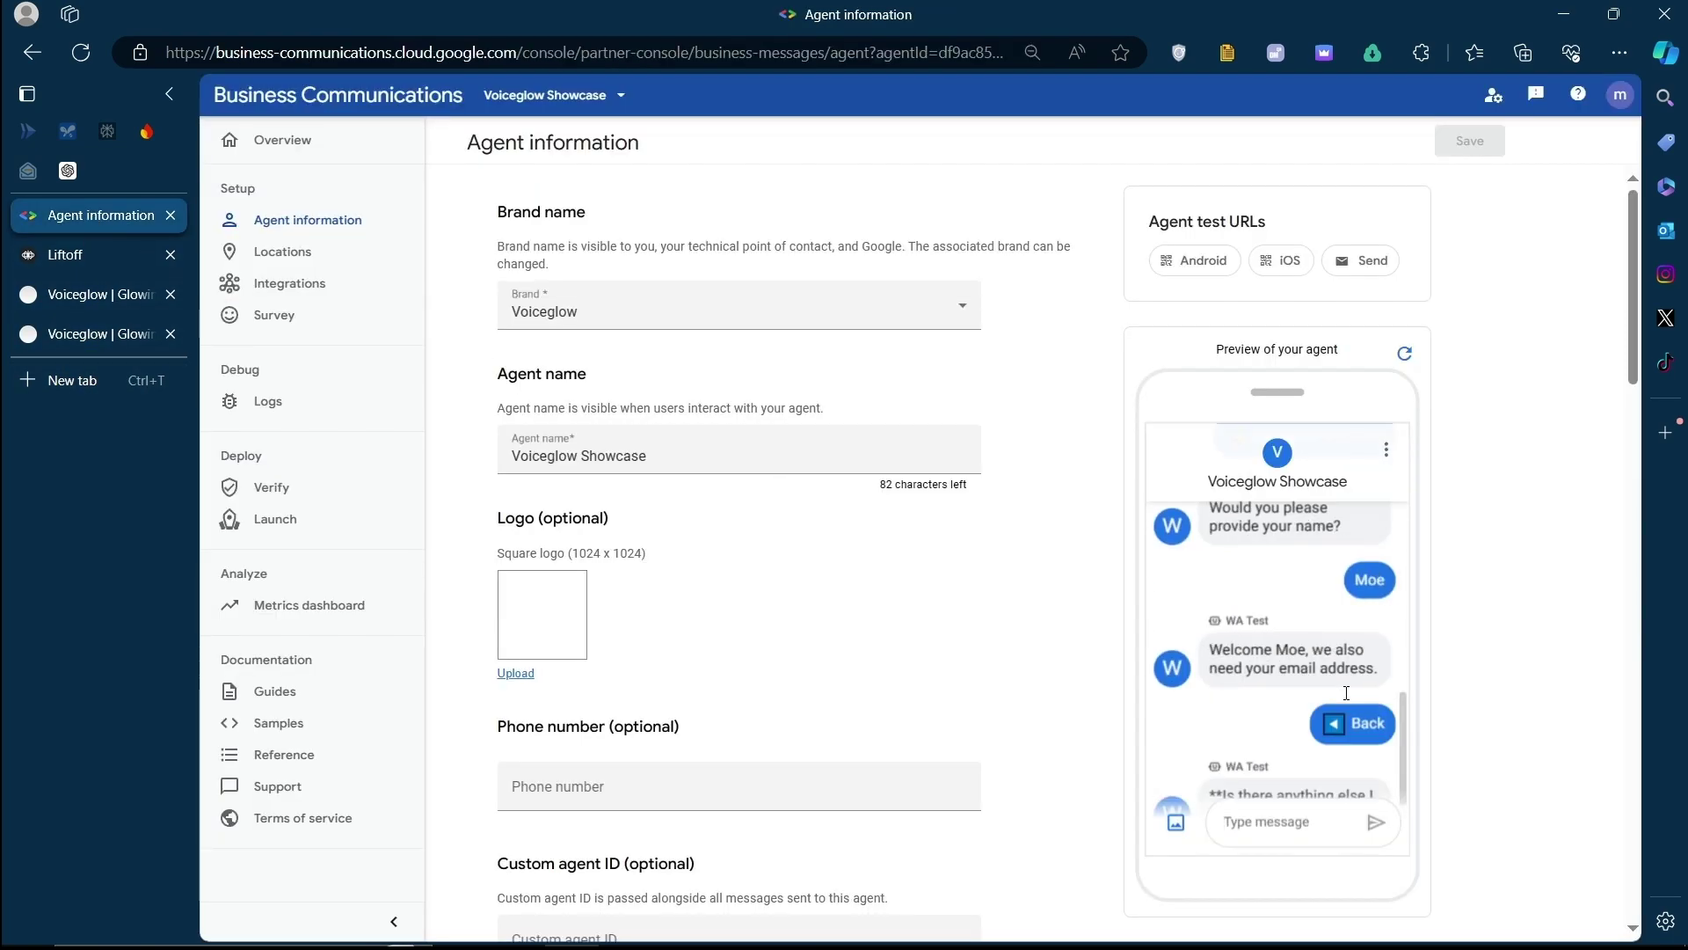
scroll(1288, 597, down, 5)
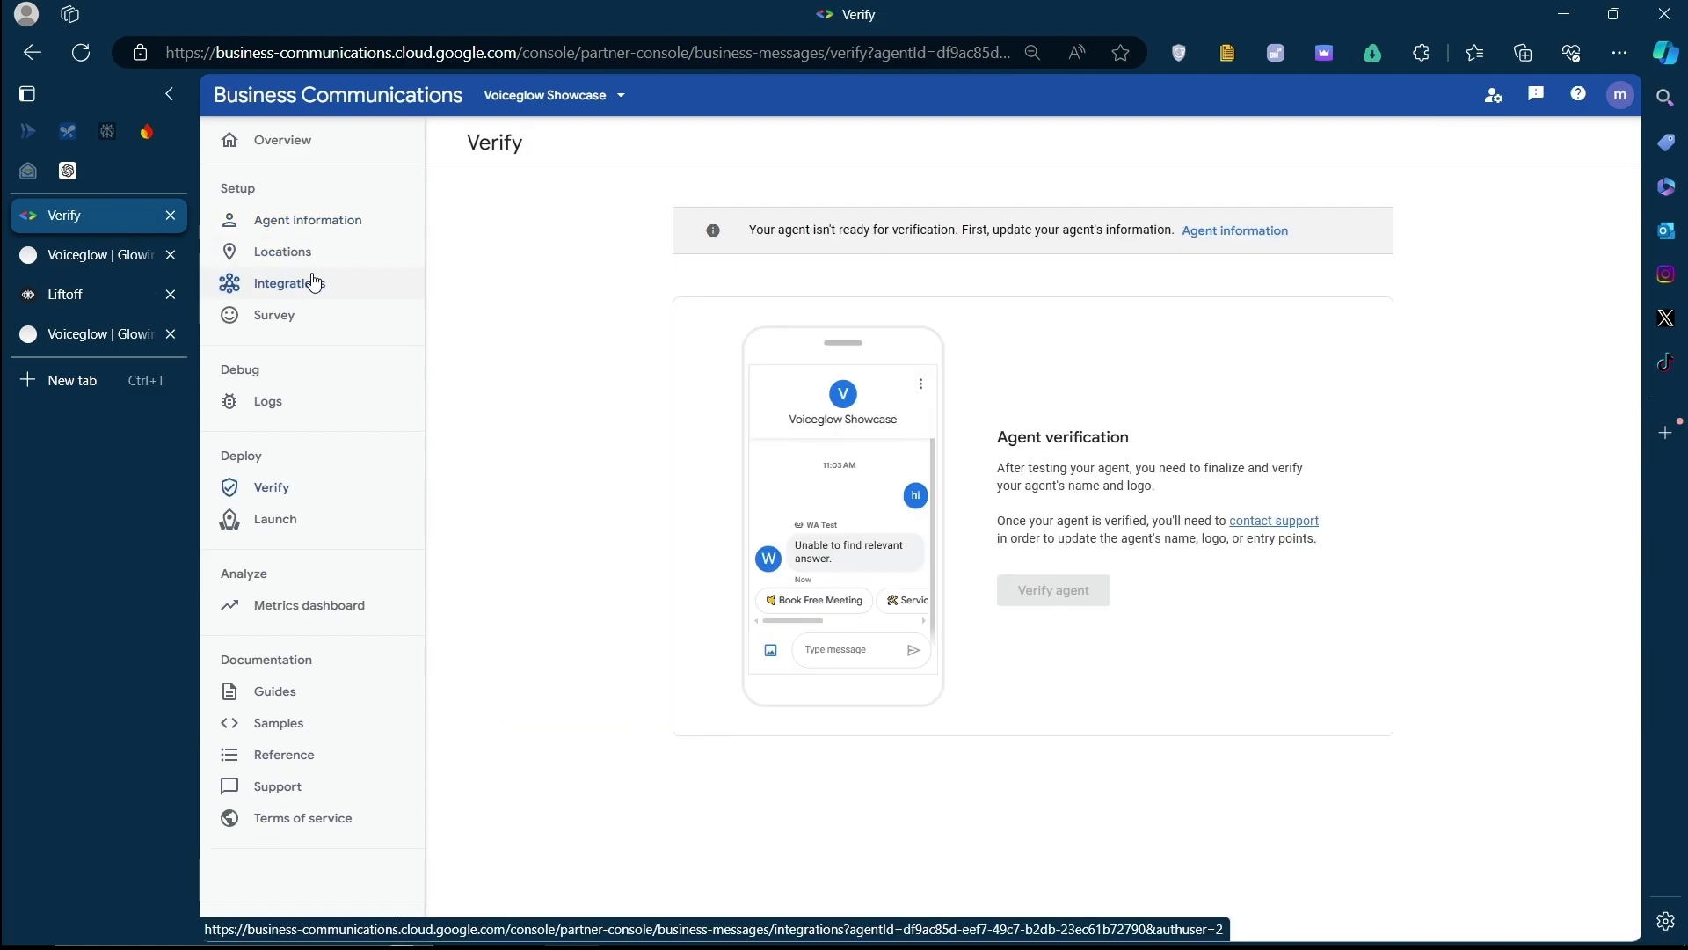
click(96, 258)
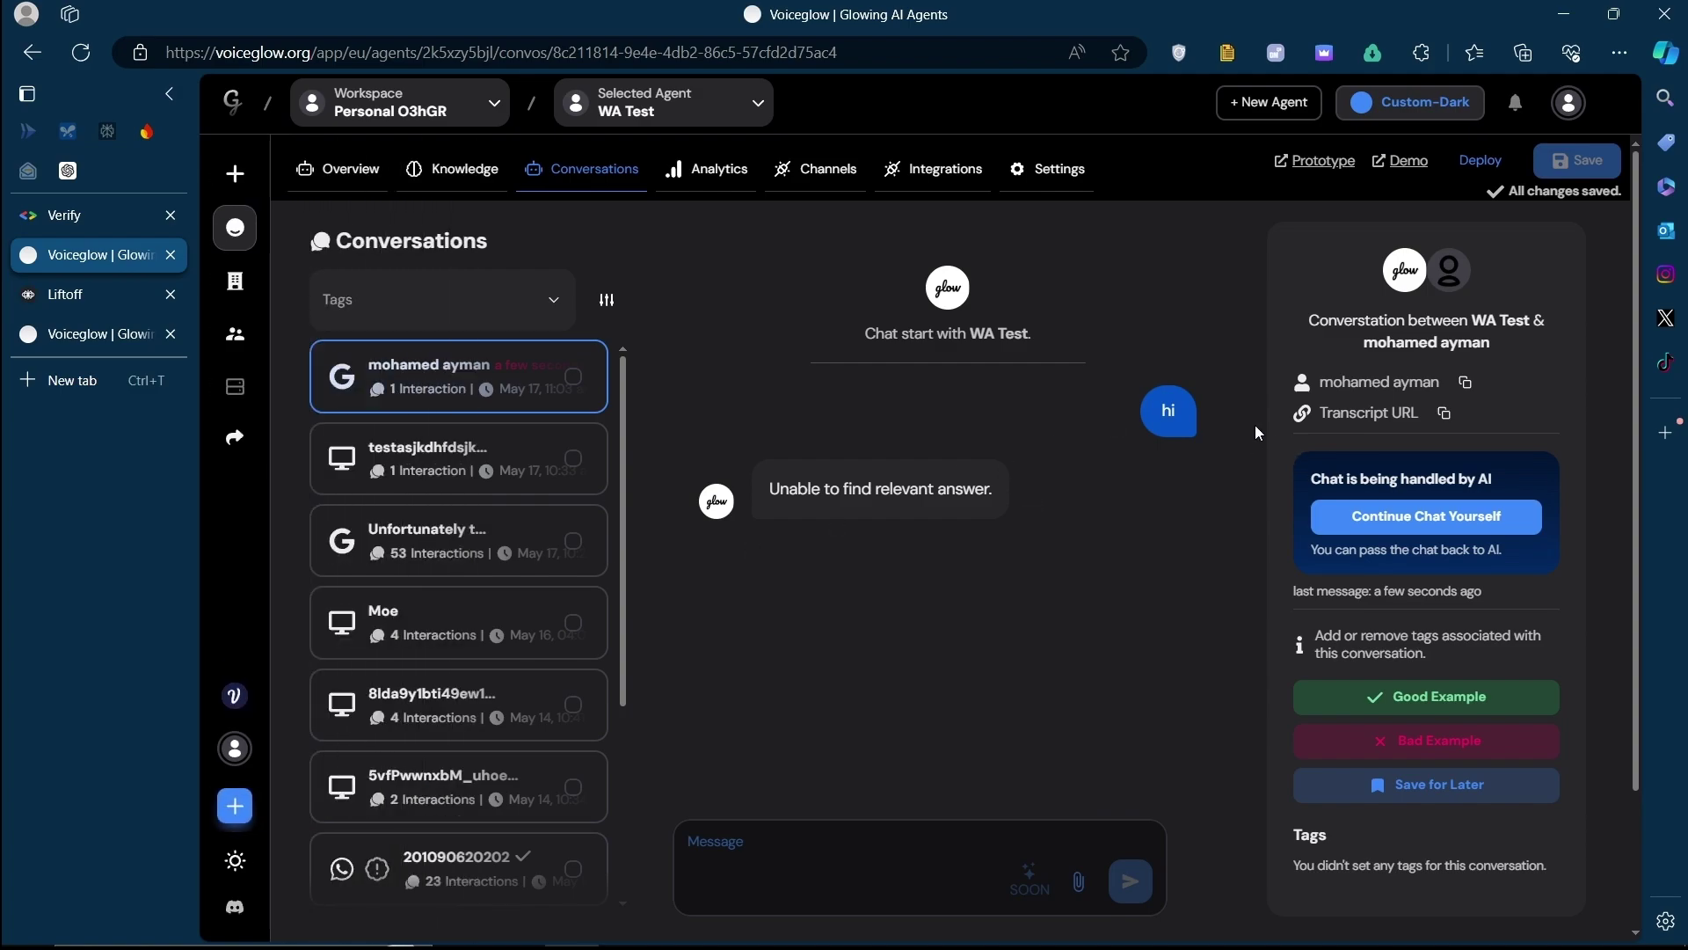
Take over the chat from the AI and send a live-agent greeting, checking the Google preview
click(1433, 525)
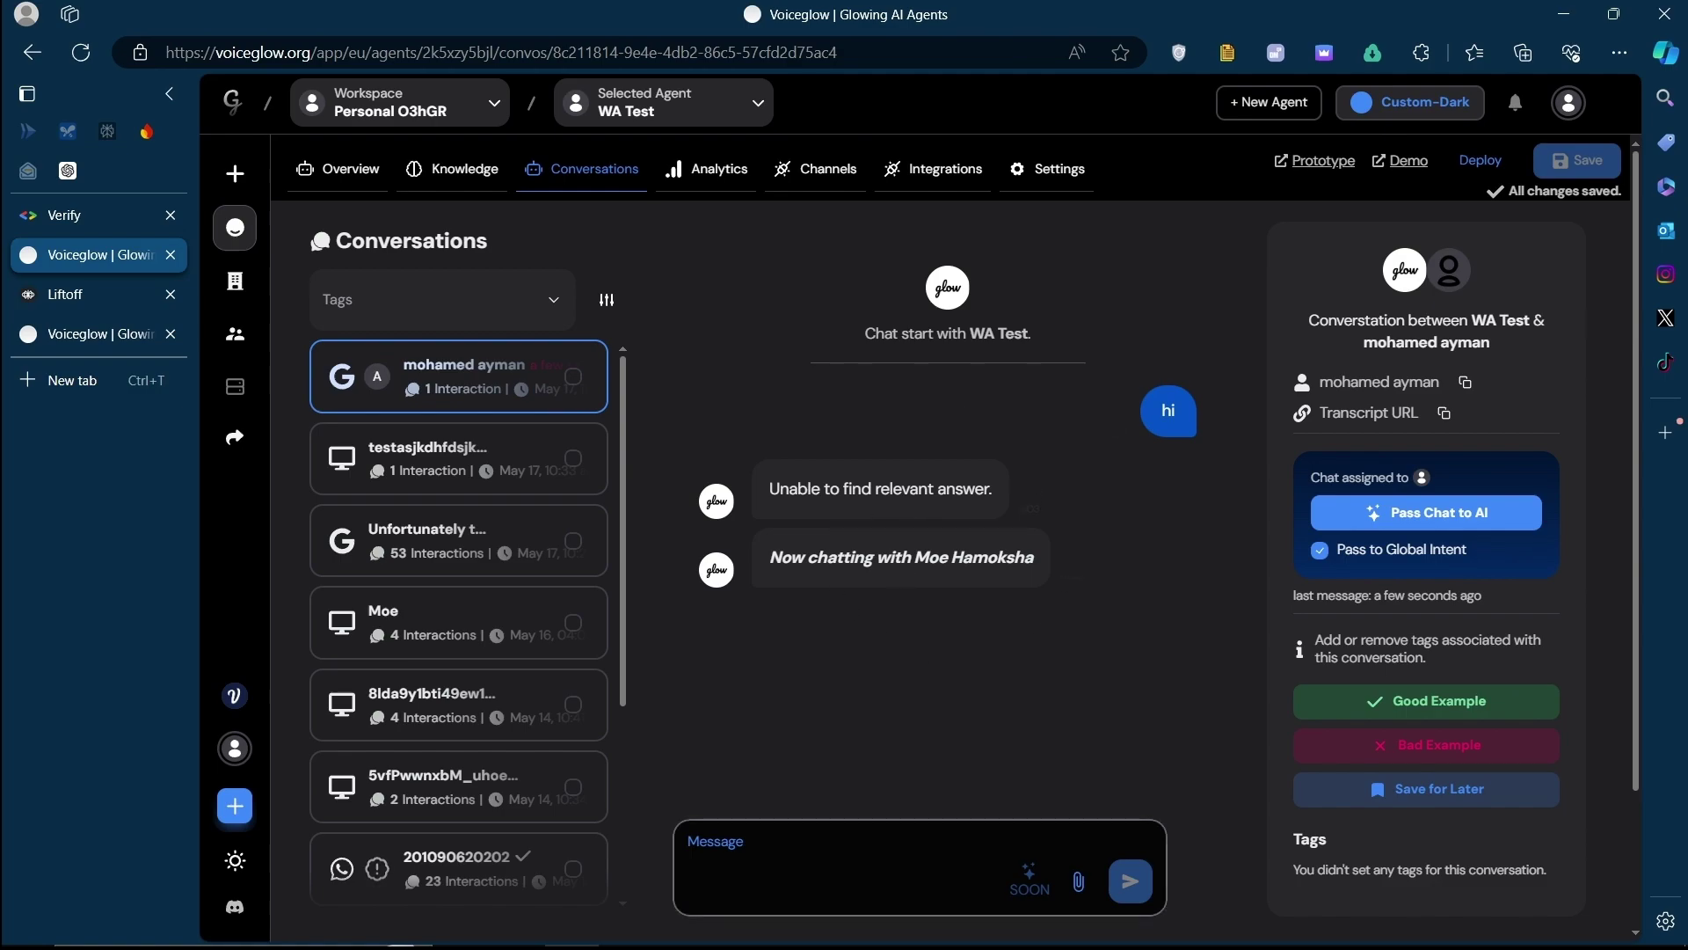
text(Hi)
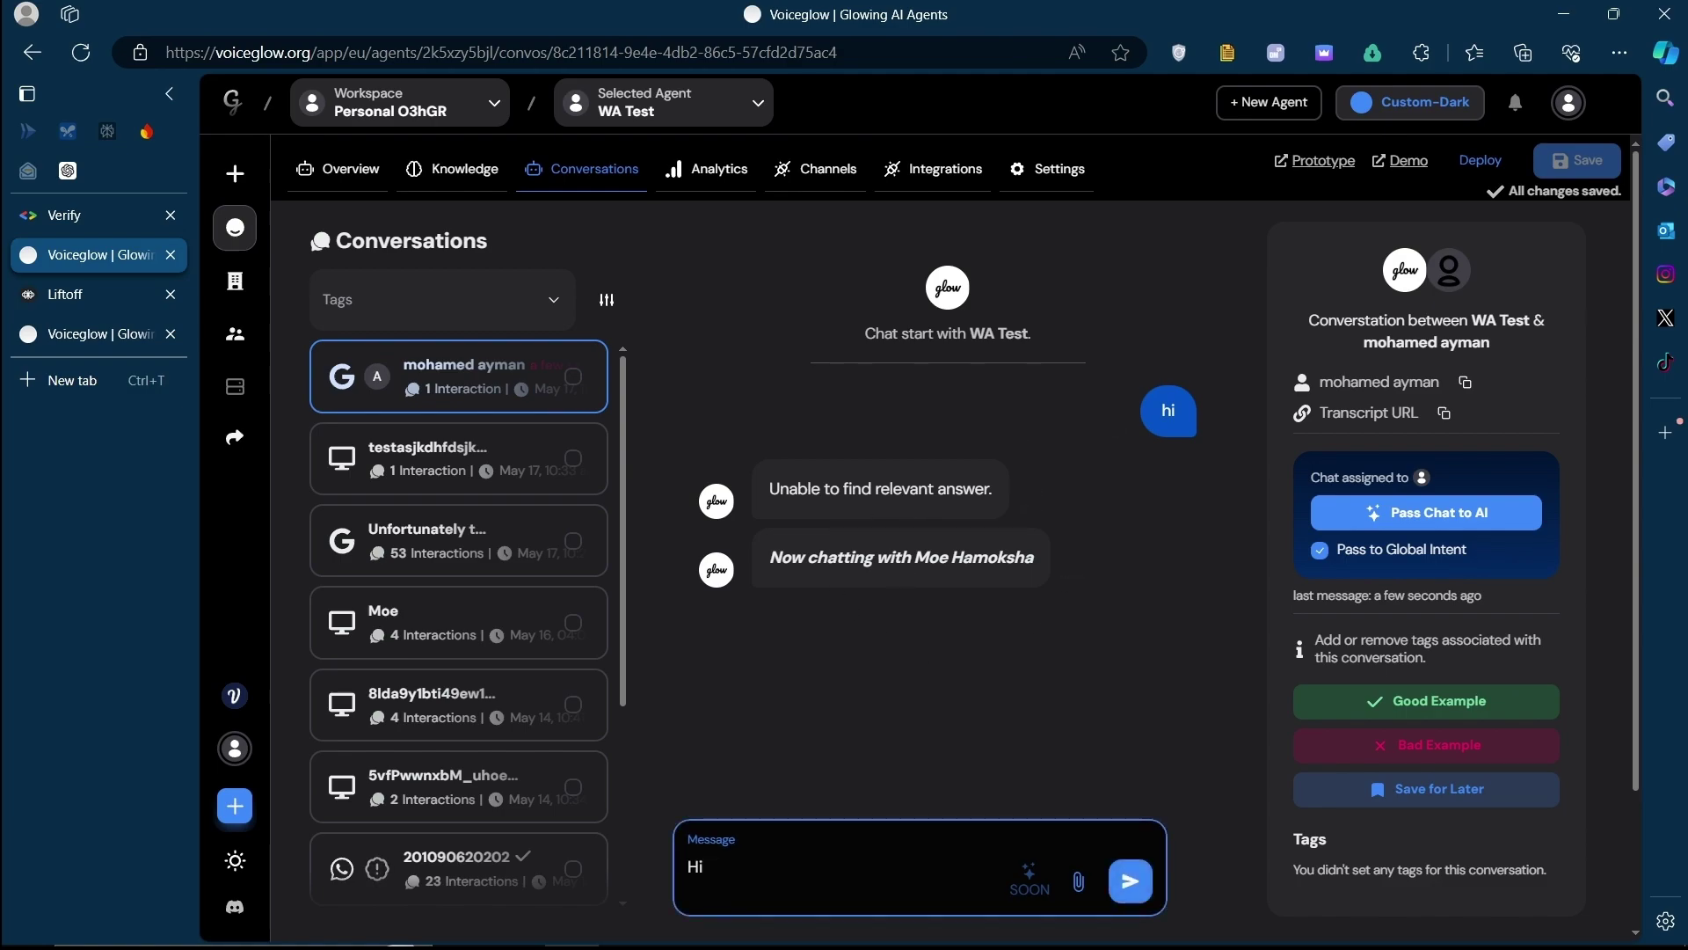
text( how are you doi)
text(ng?)
key(Return)
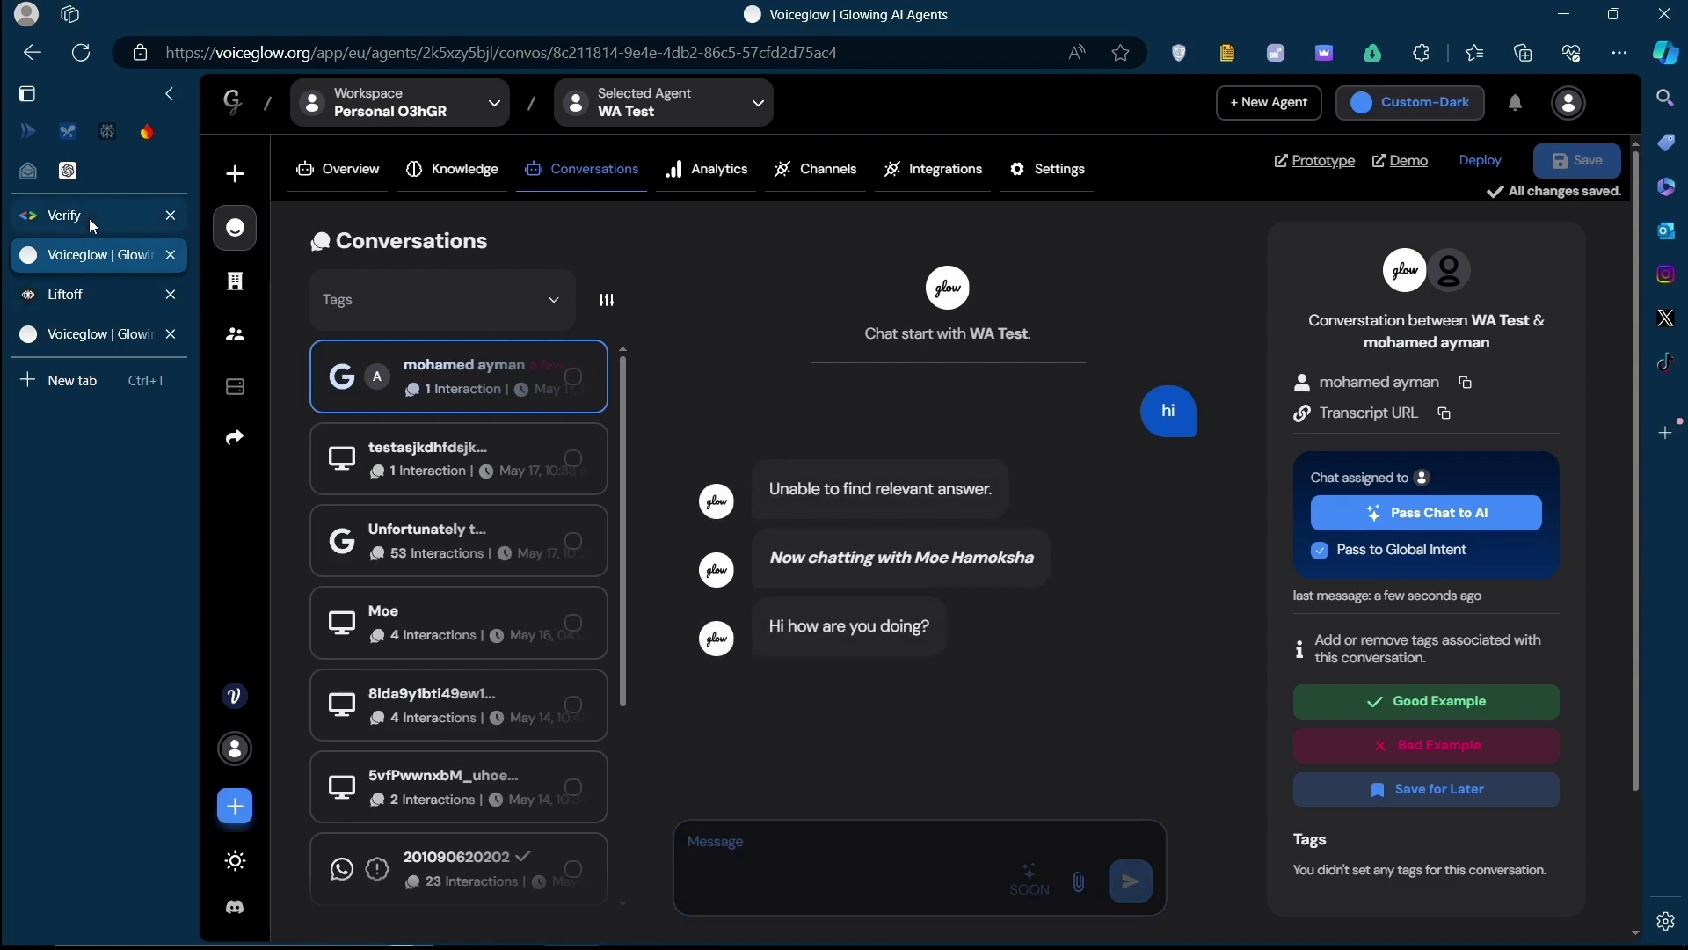
click(89, 217)
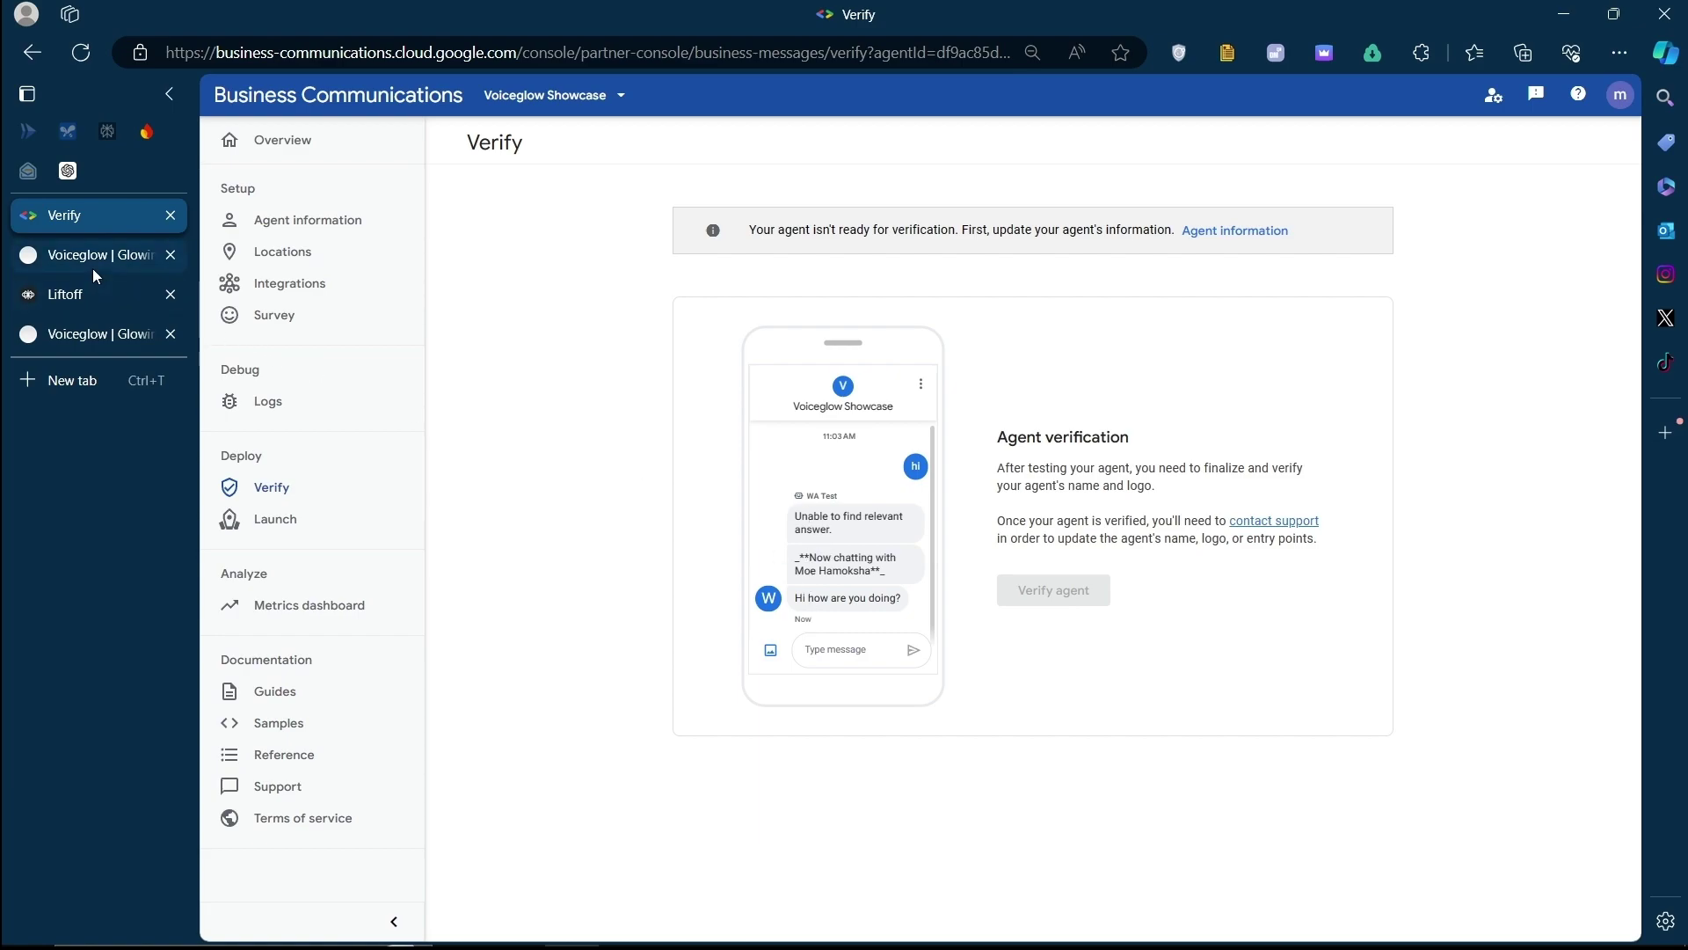
click(94, 330)
click(73, 259)
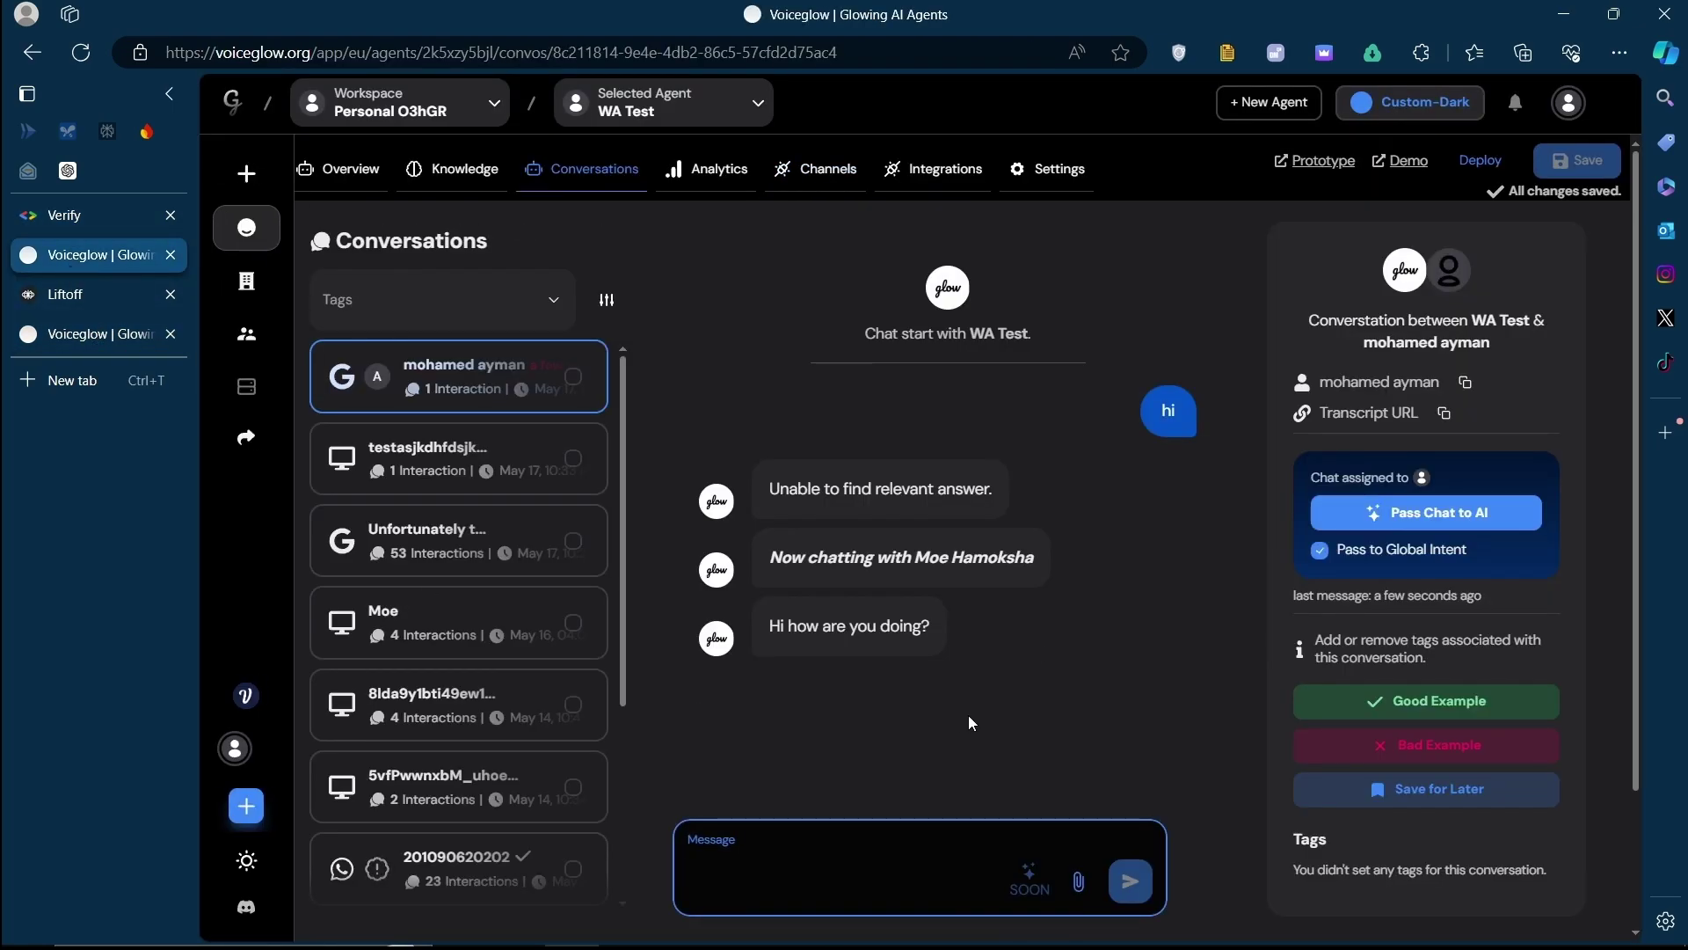
Send 'Hi!' and 'Im doing great' from the Google preview, then check them in Voiceglow
click(104, 214)
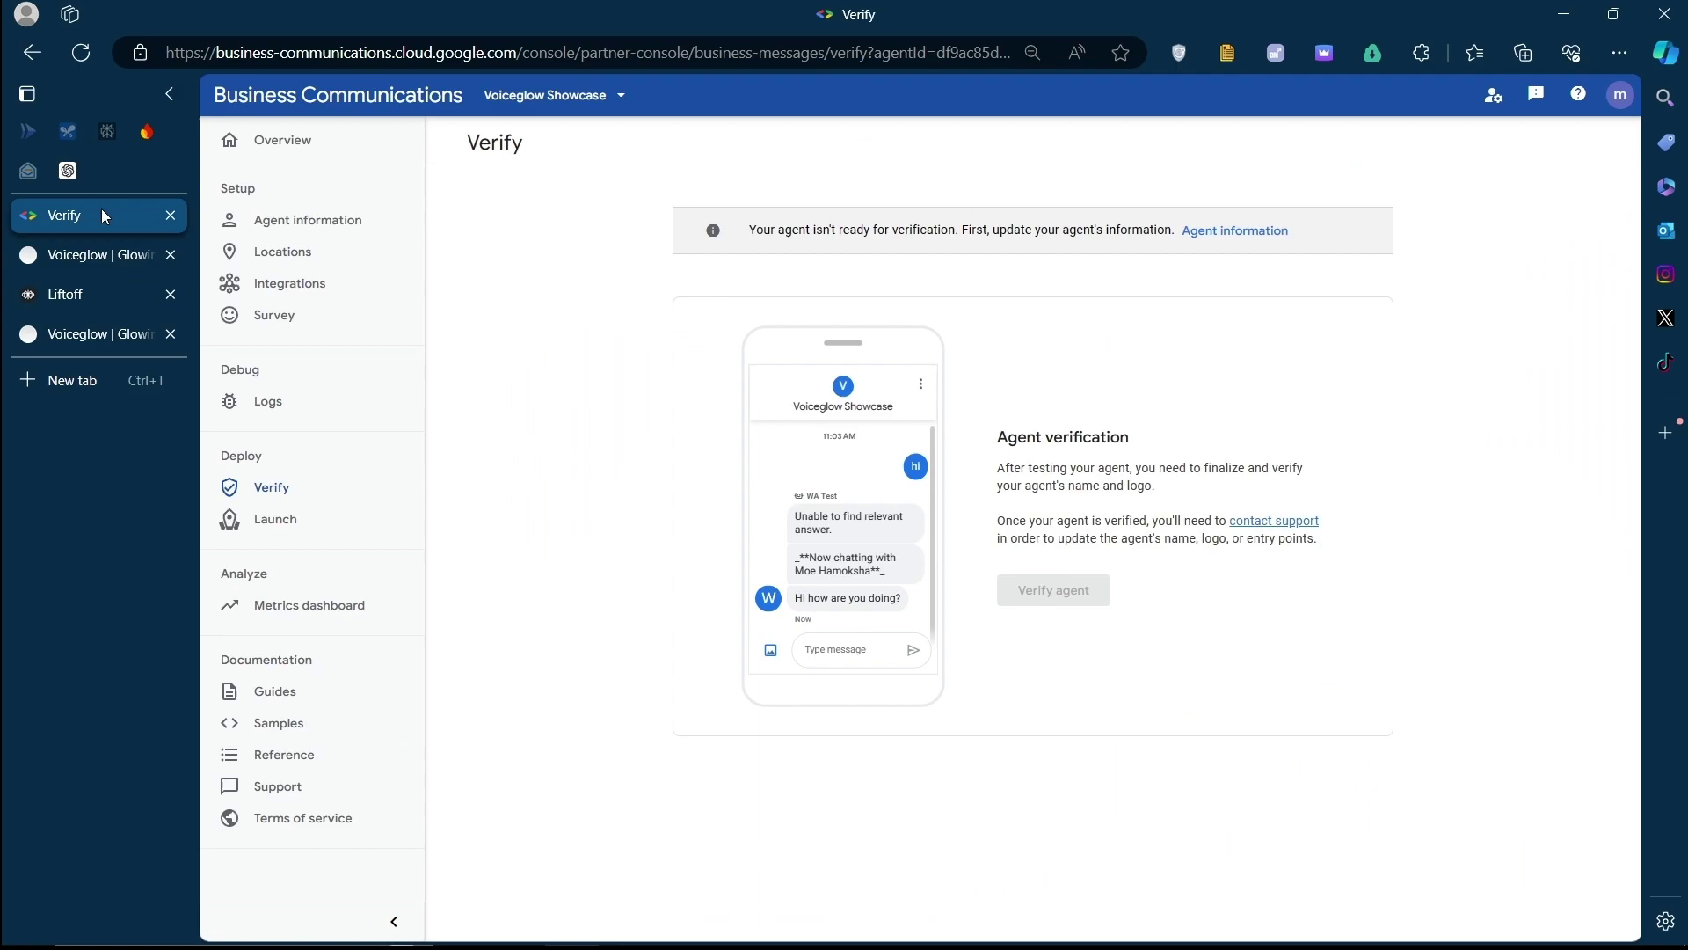
text(Hi)
text(!)
key(Return)
text(Im doing)
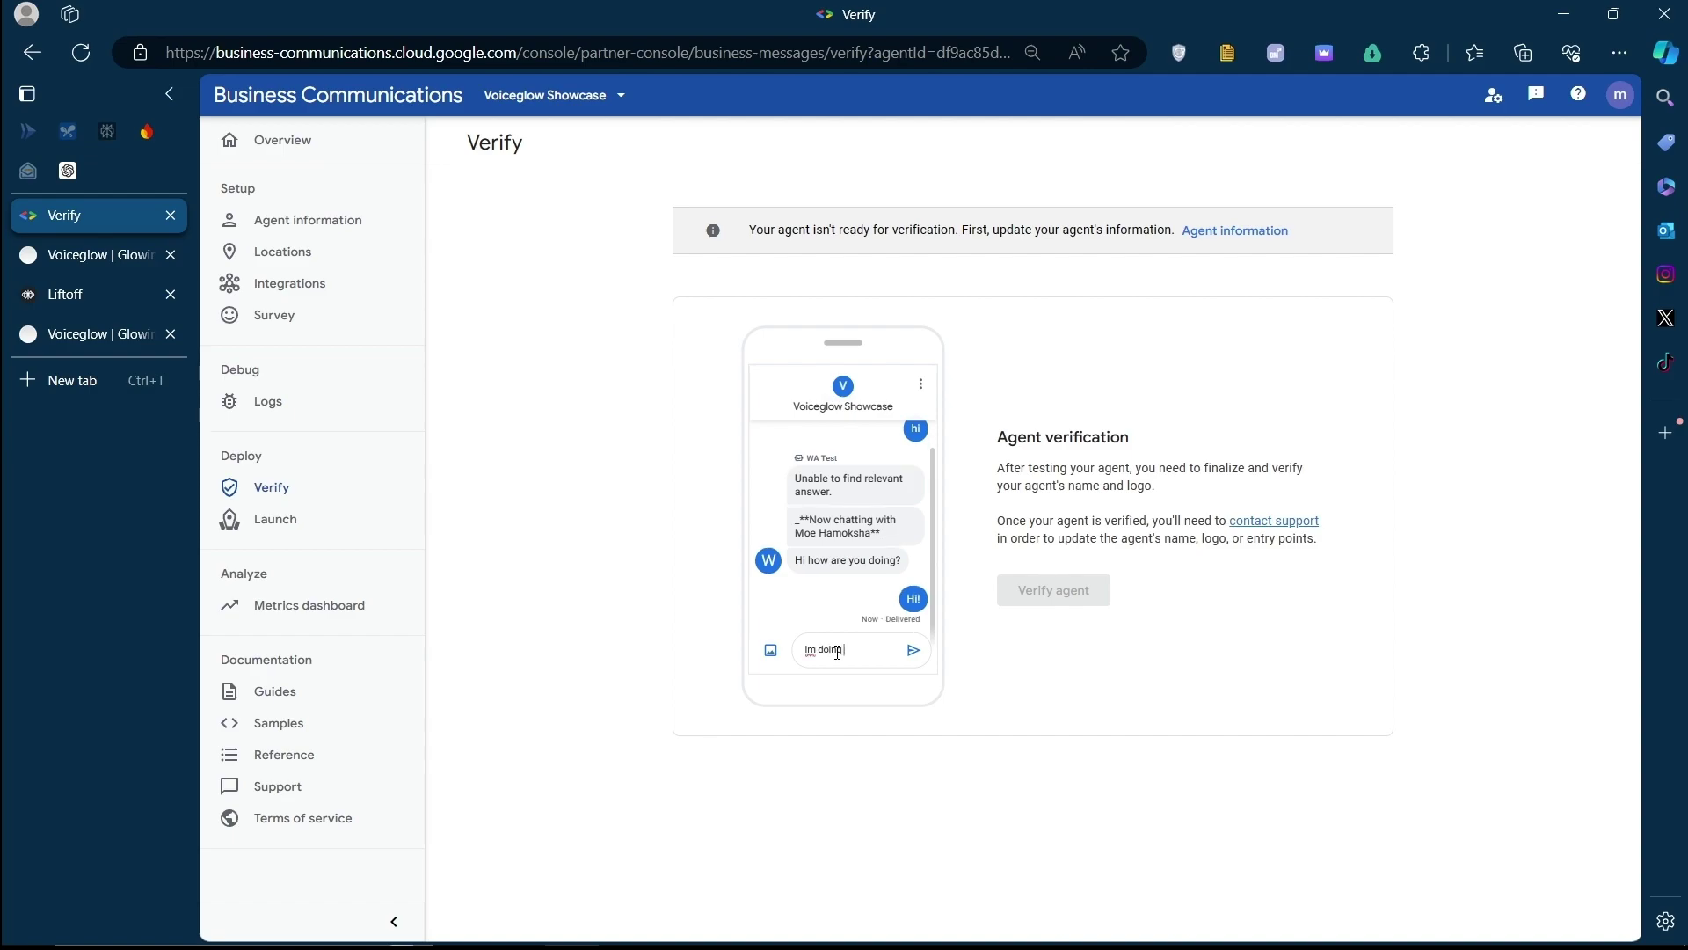
text(at)
key(Return)
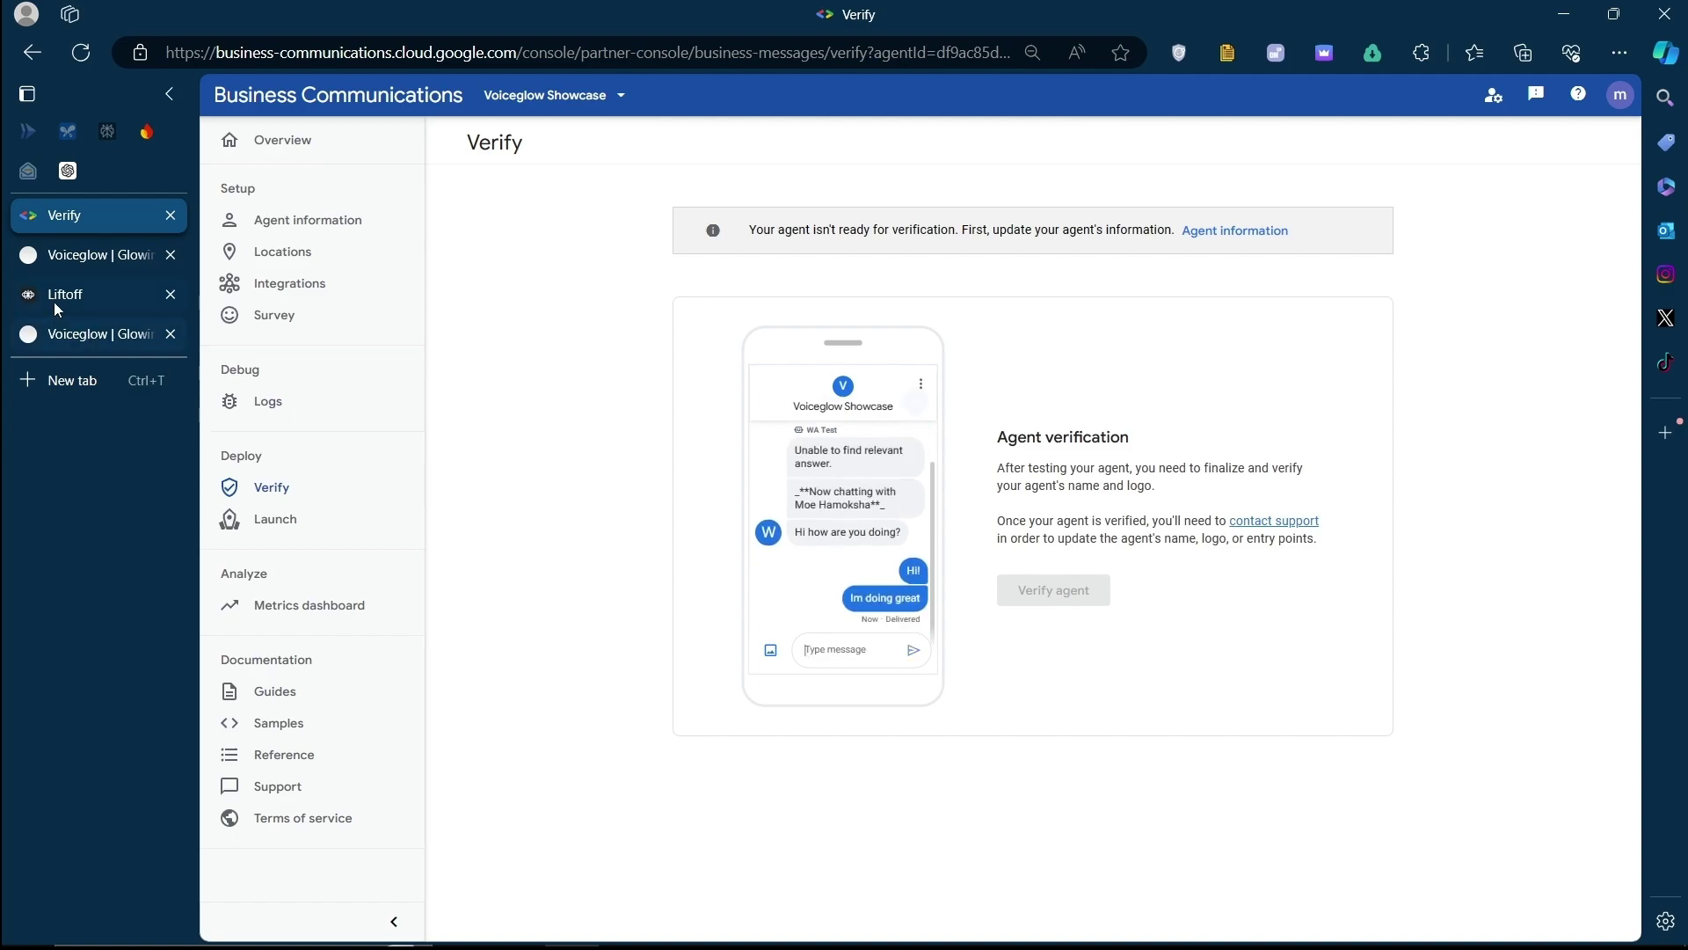
click(73, 329)
click(92, 264)
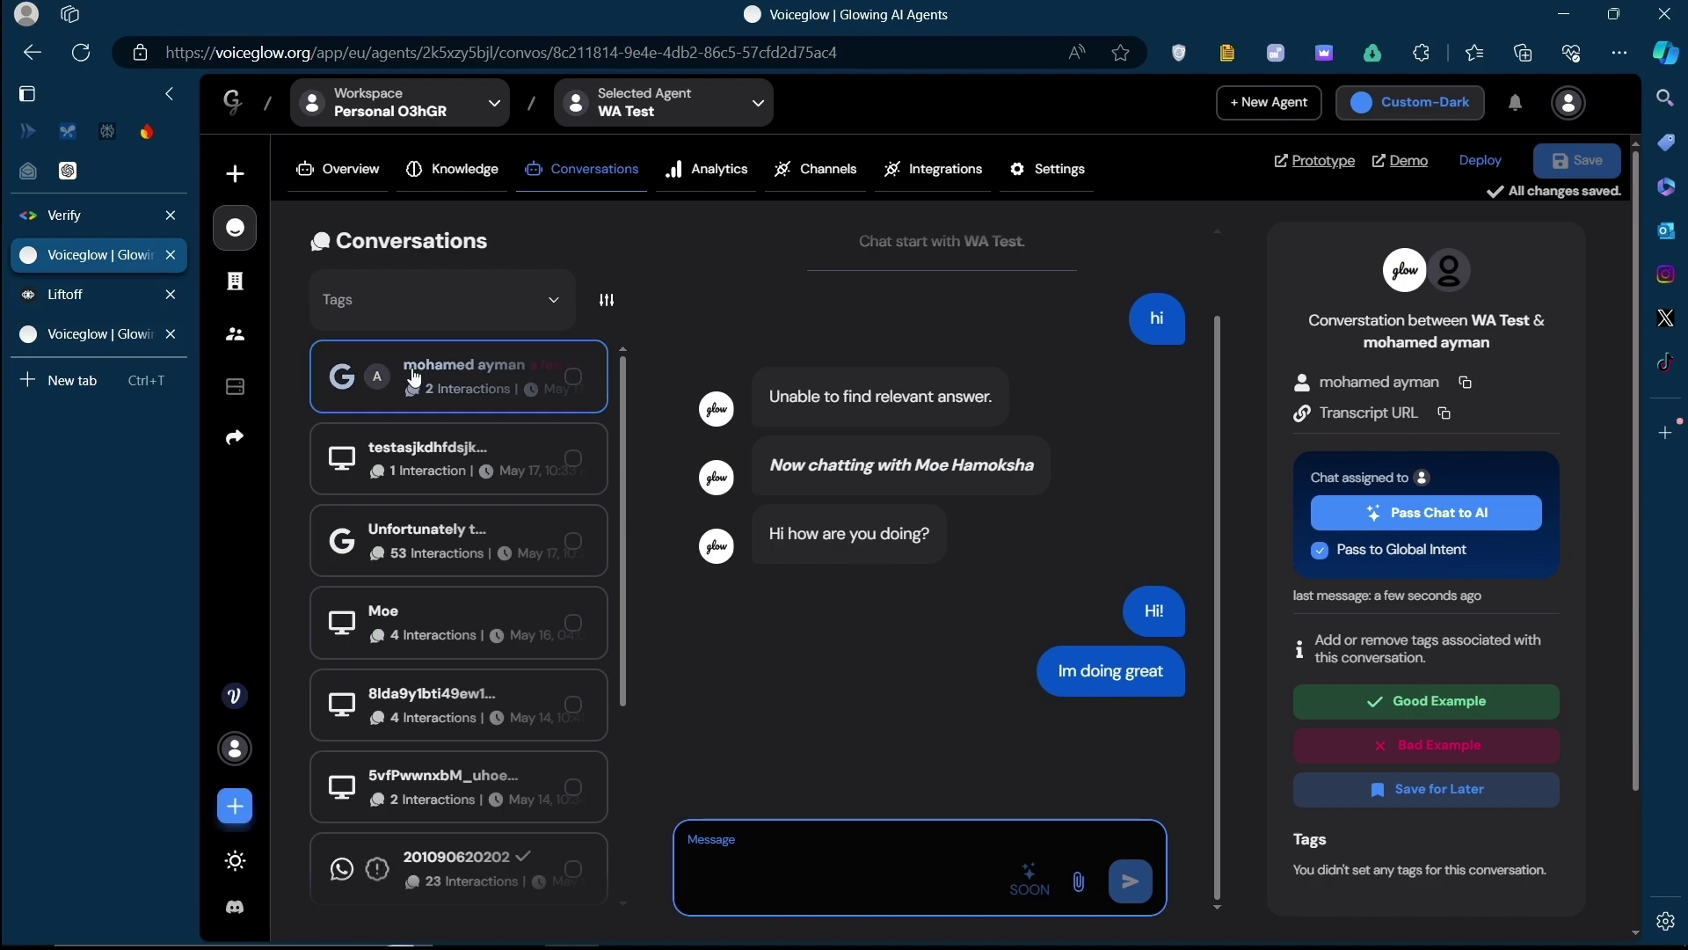
Attach and send a screenshot from the Business Messages test chat, then check it in Voiceglow
click(120, 297)
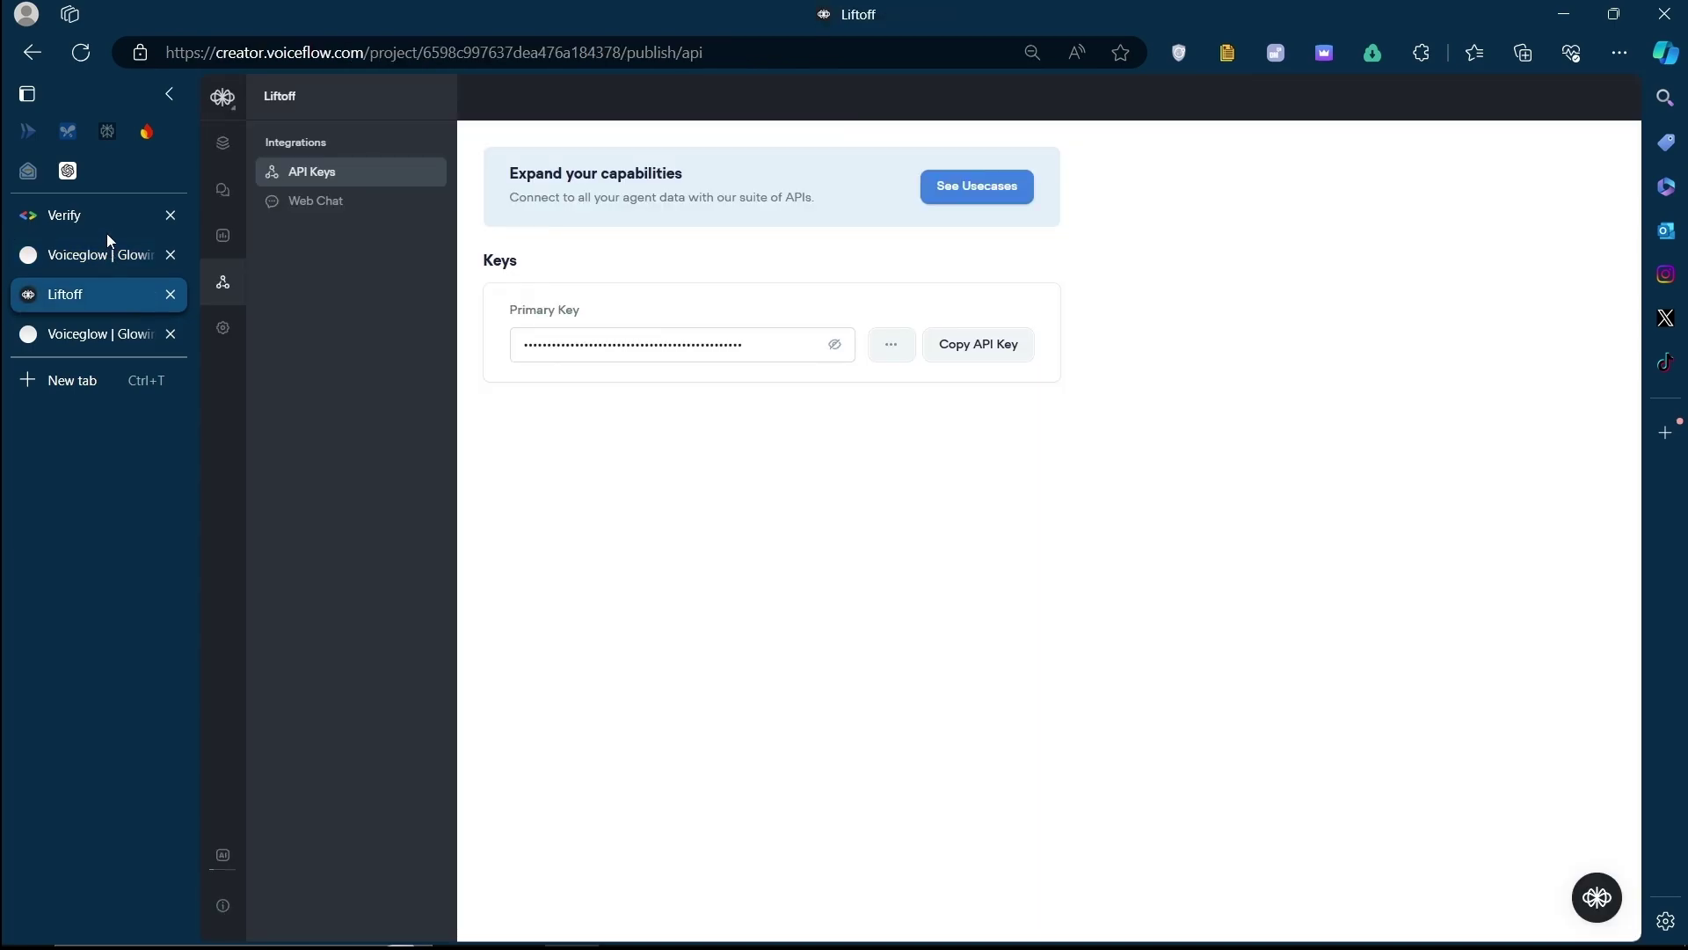
click(102, 221)
click(45, 331)
click(99, 293)
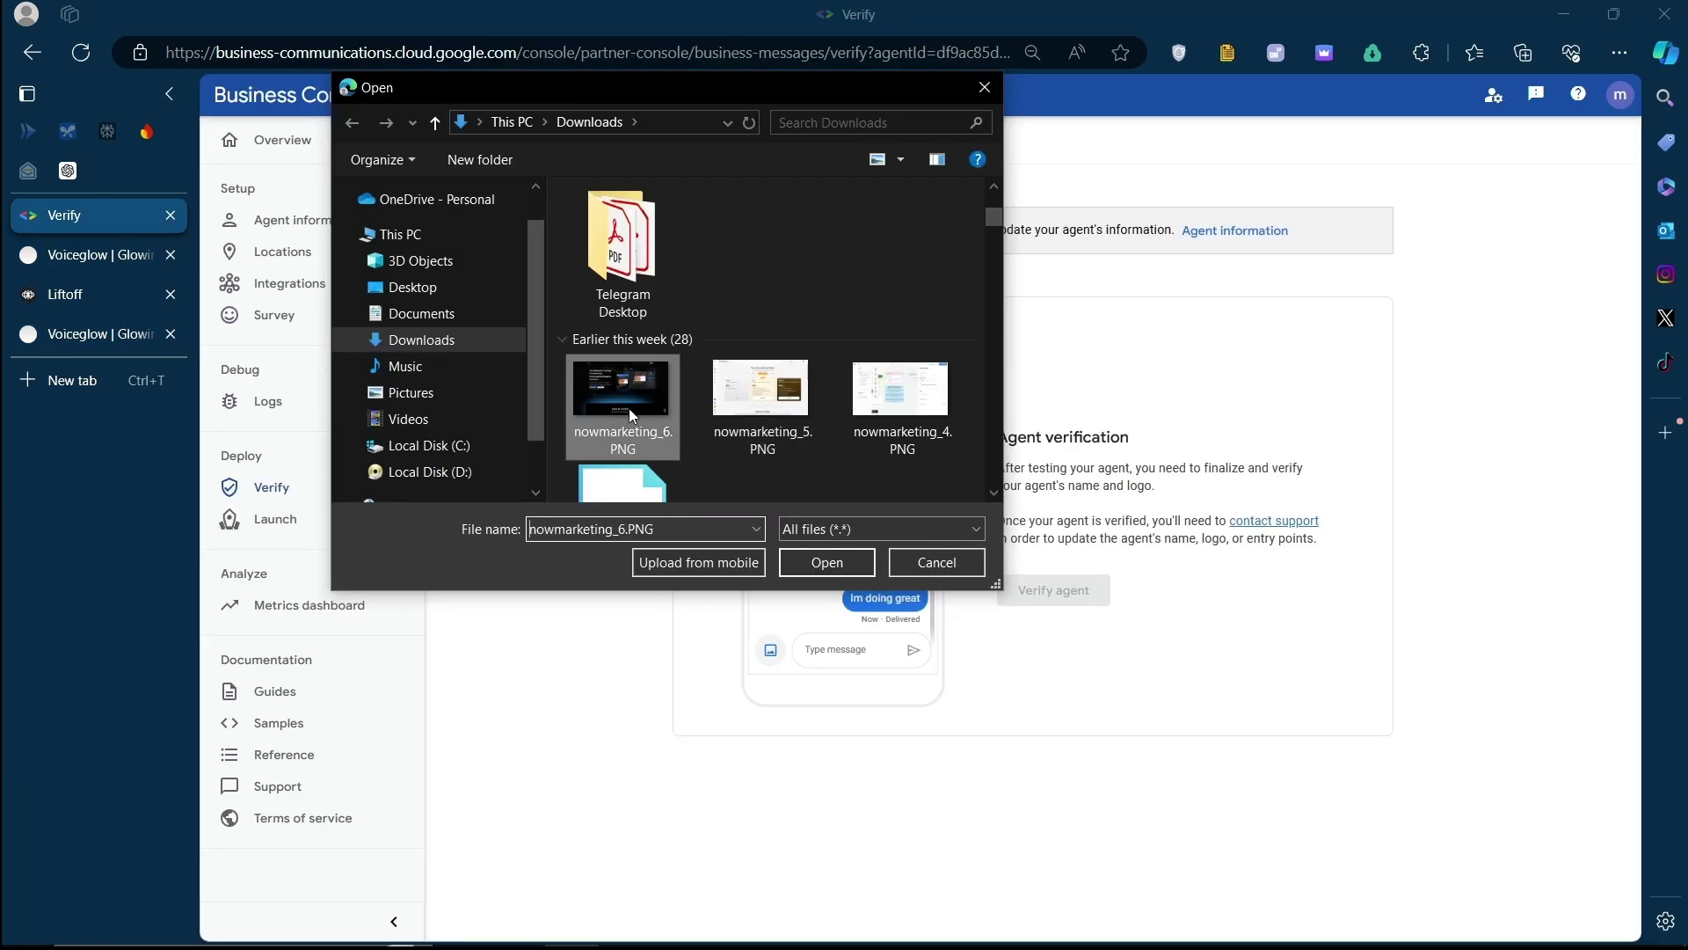
double_click(630, 408)
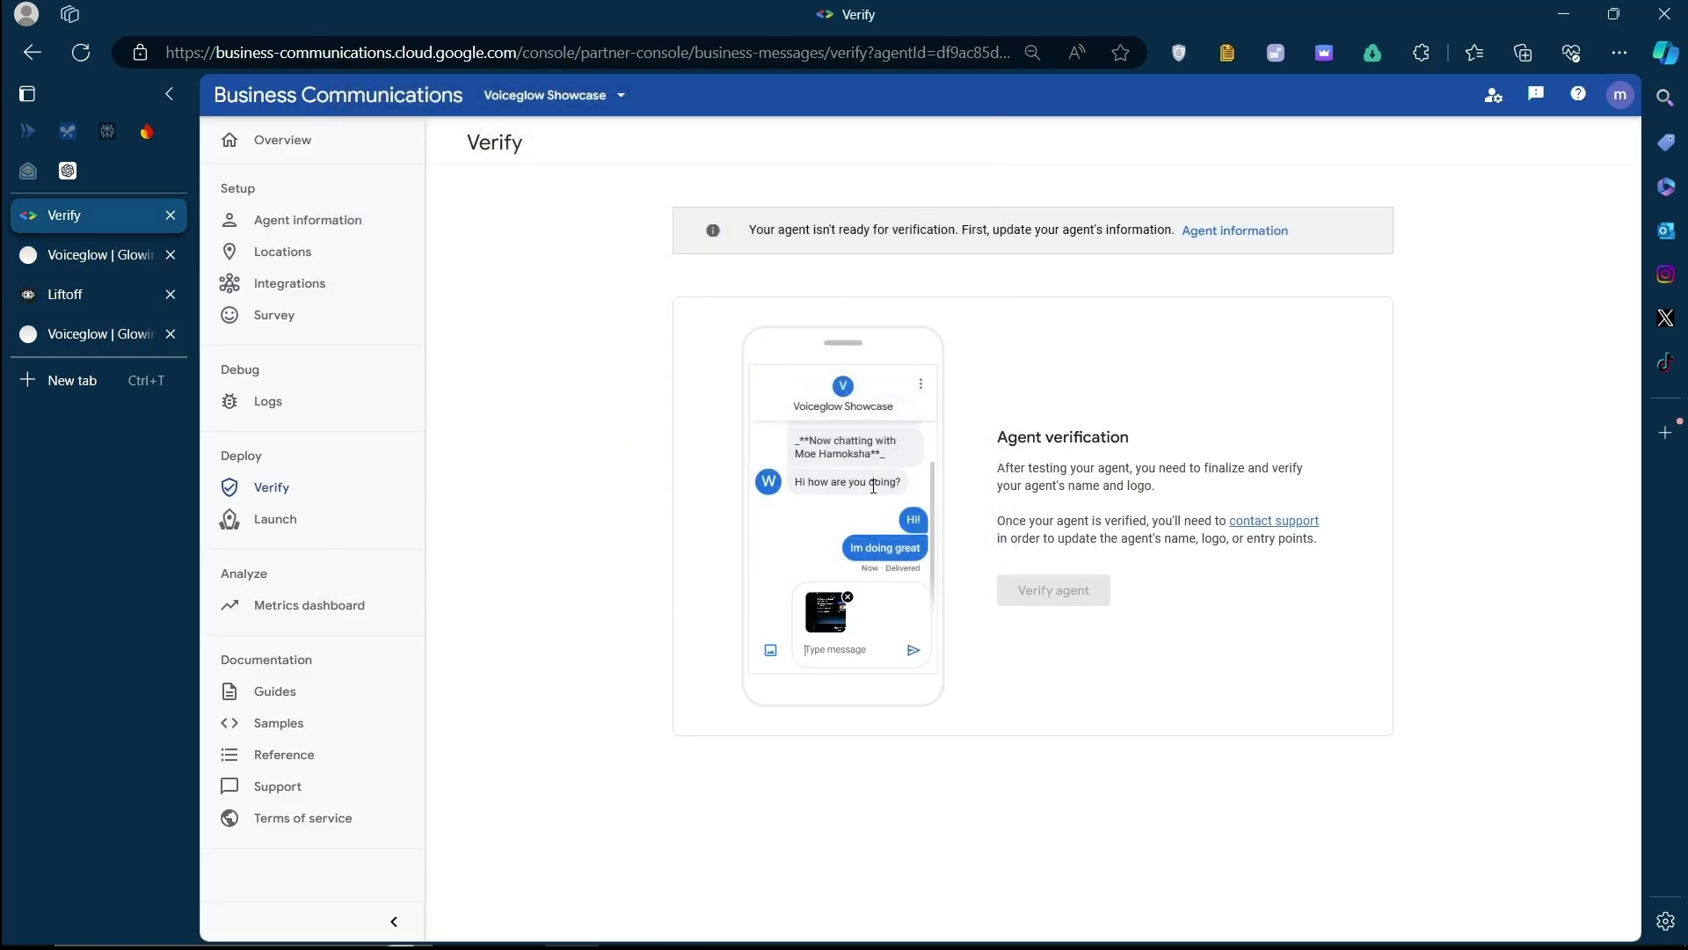
click(911, 651)
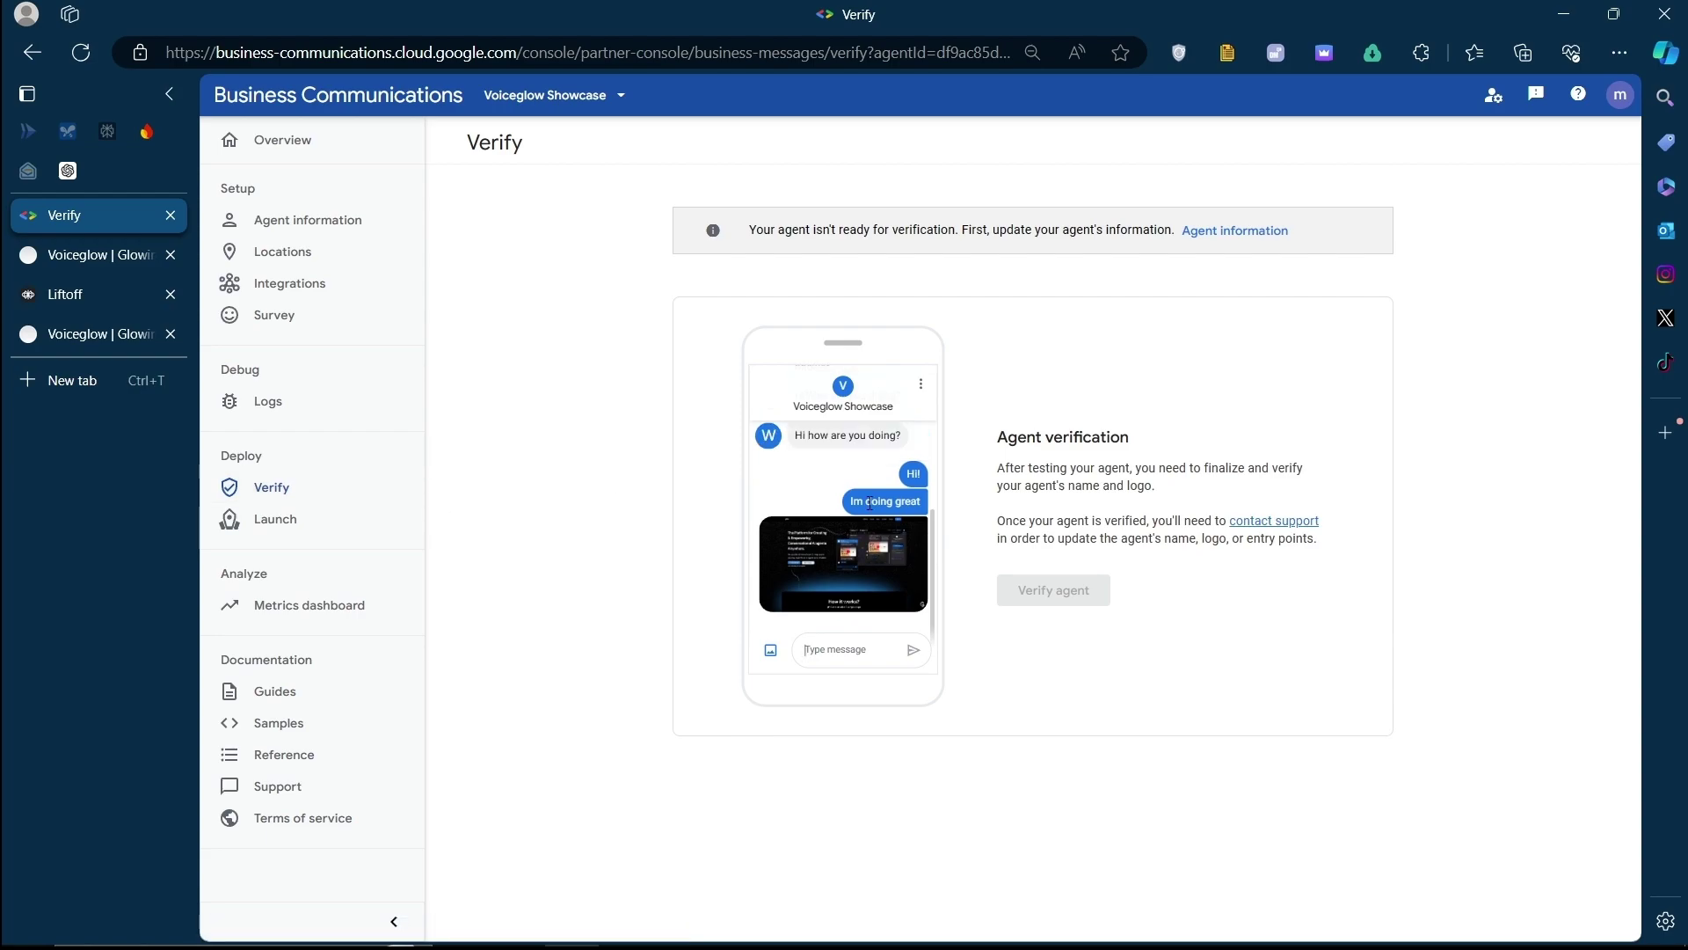
click(92, 254)
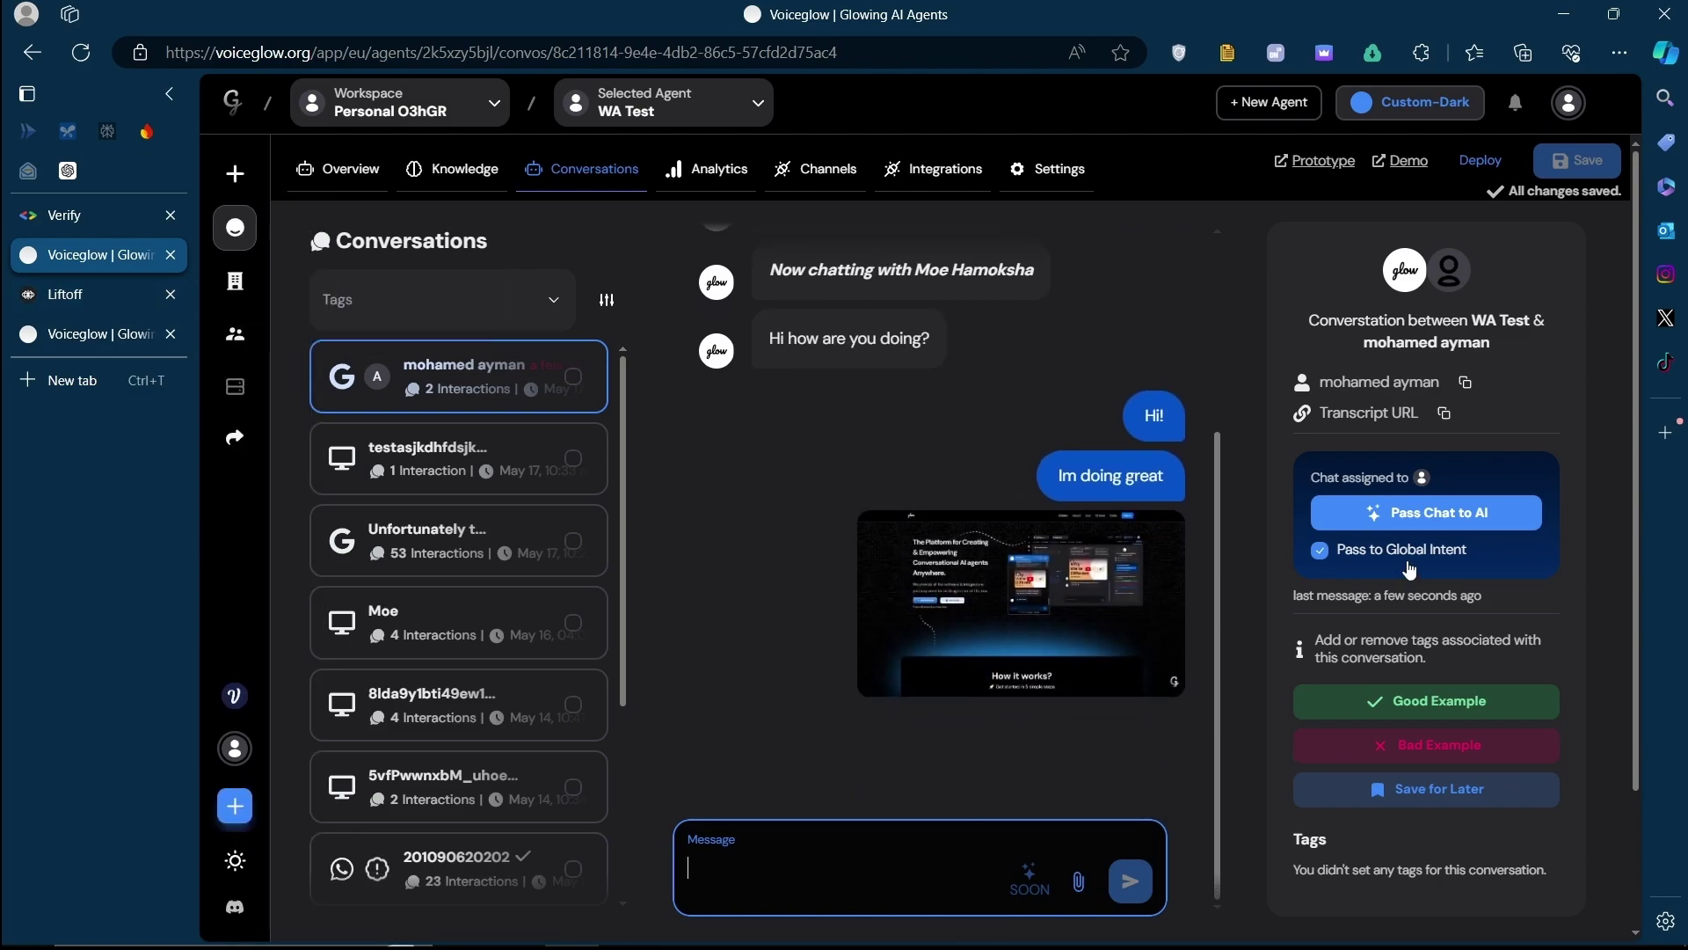
Pass the chat back to the AI and send 'Hi' from the Business Messages test chat
click(1443, 517)
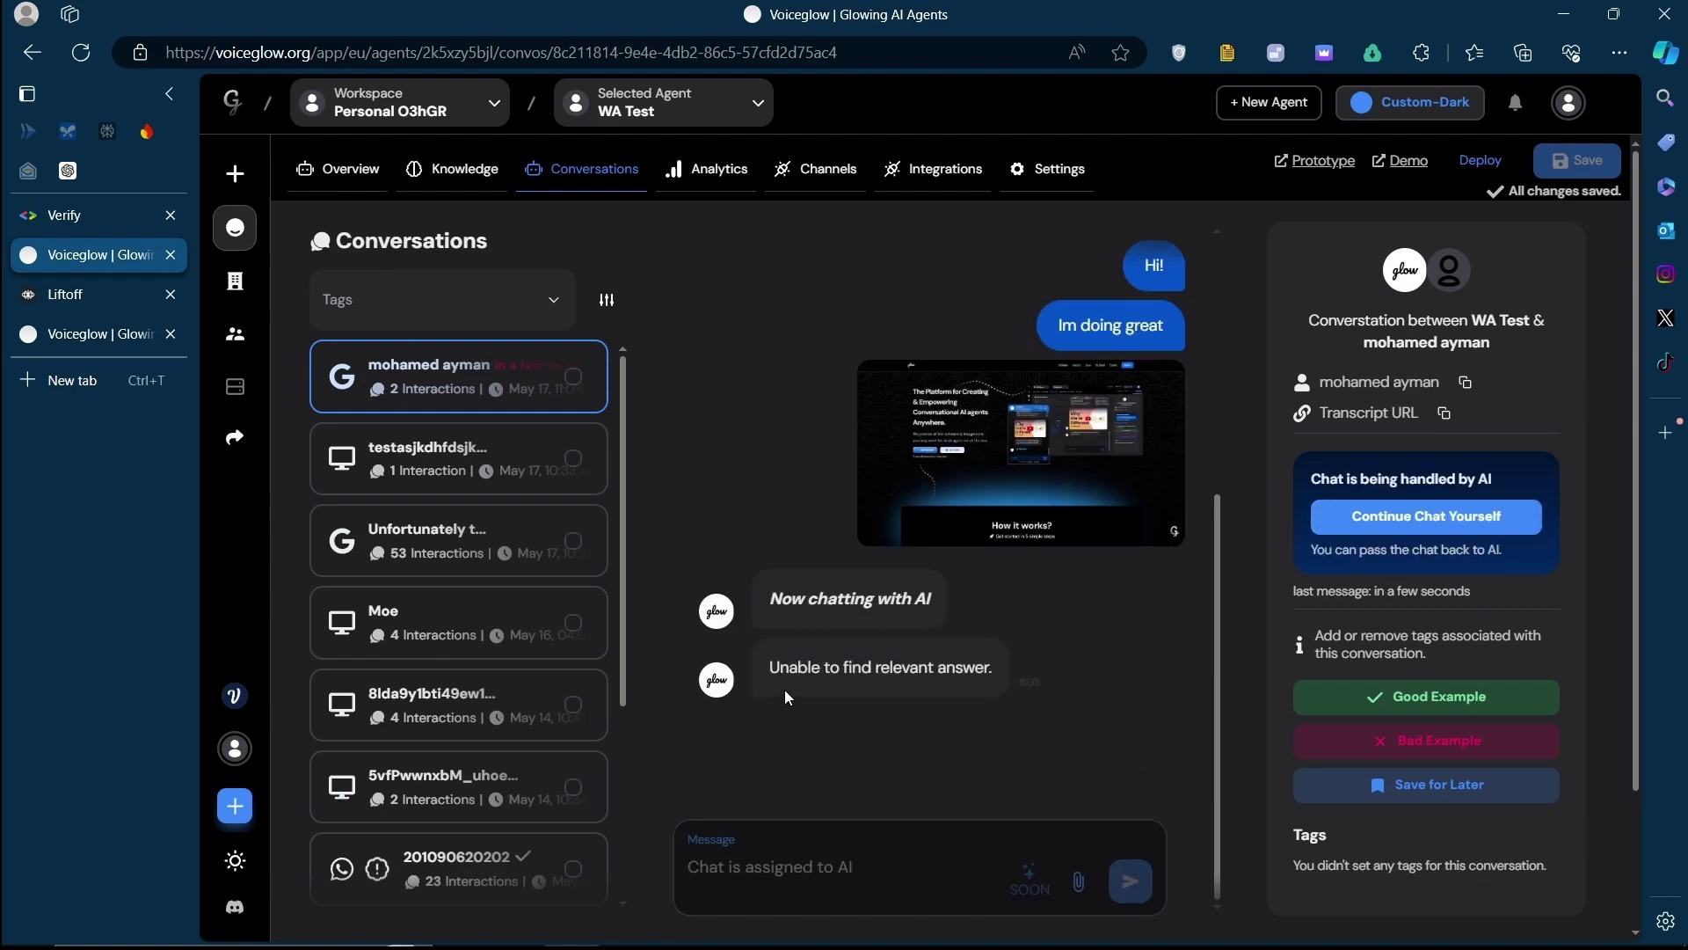
click(94, 218)
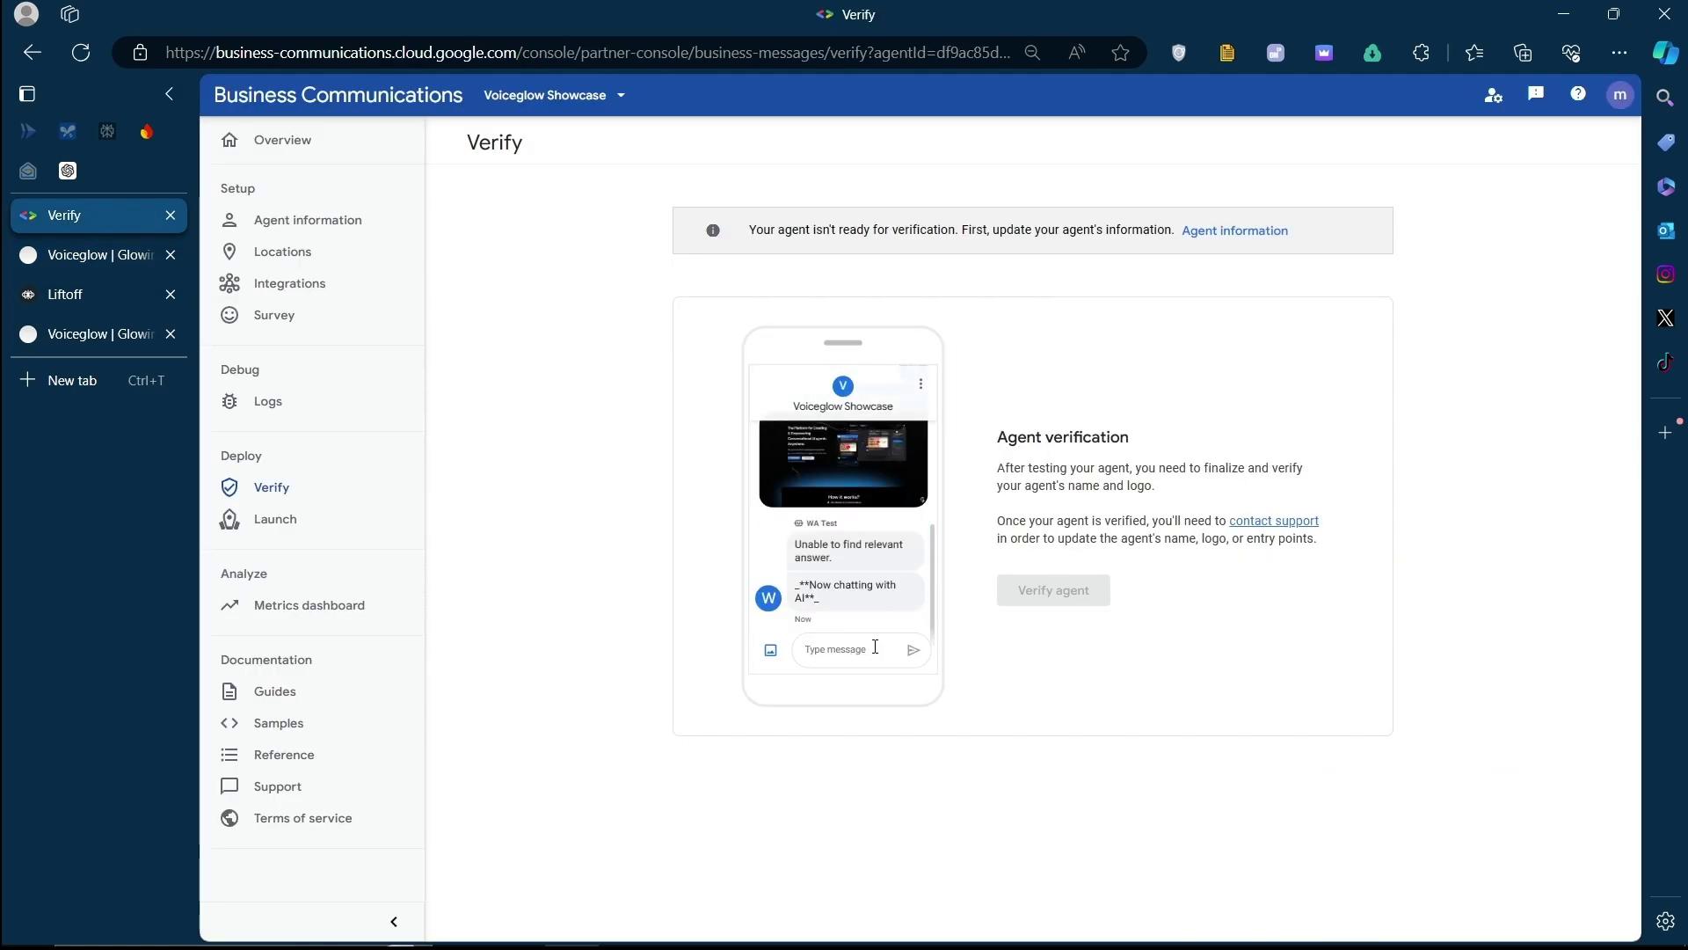
text(Hi)
key(Return)
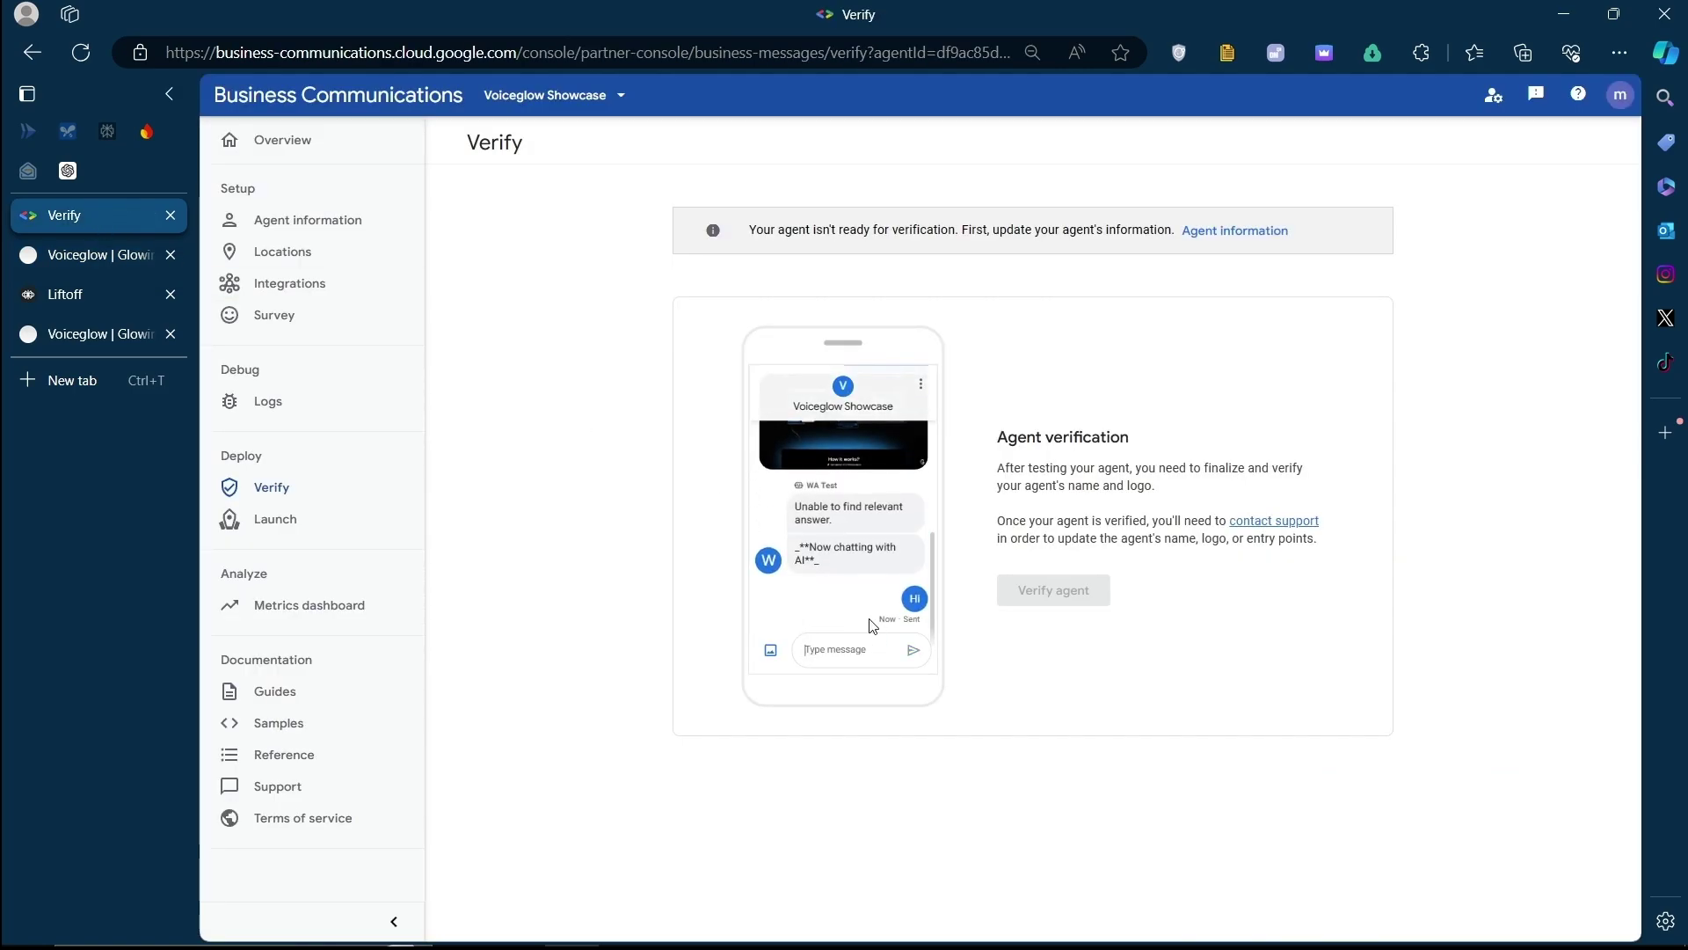
click(80, 255)
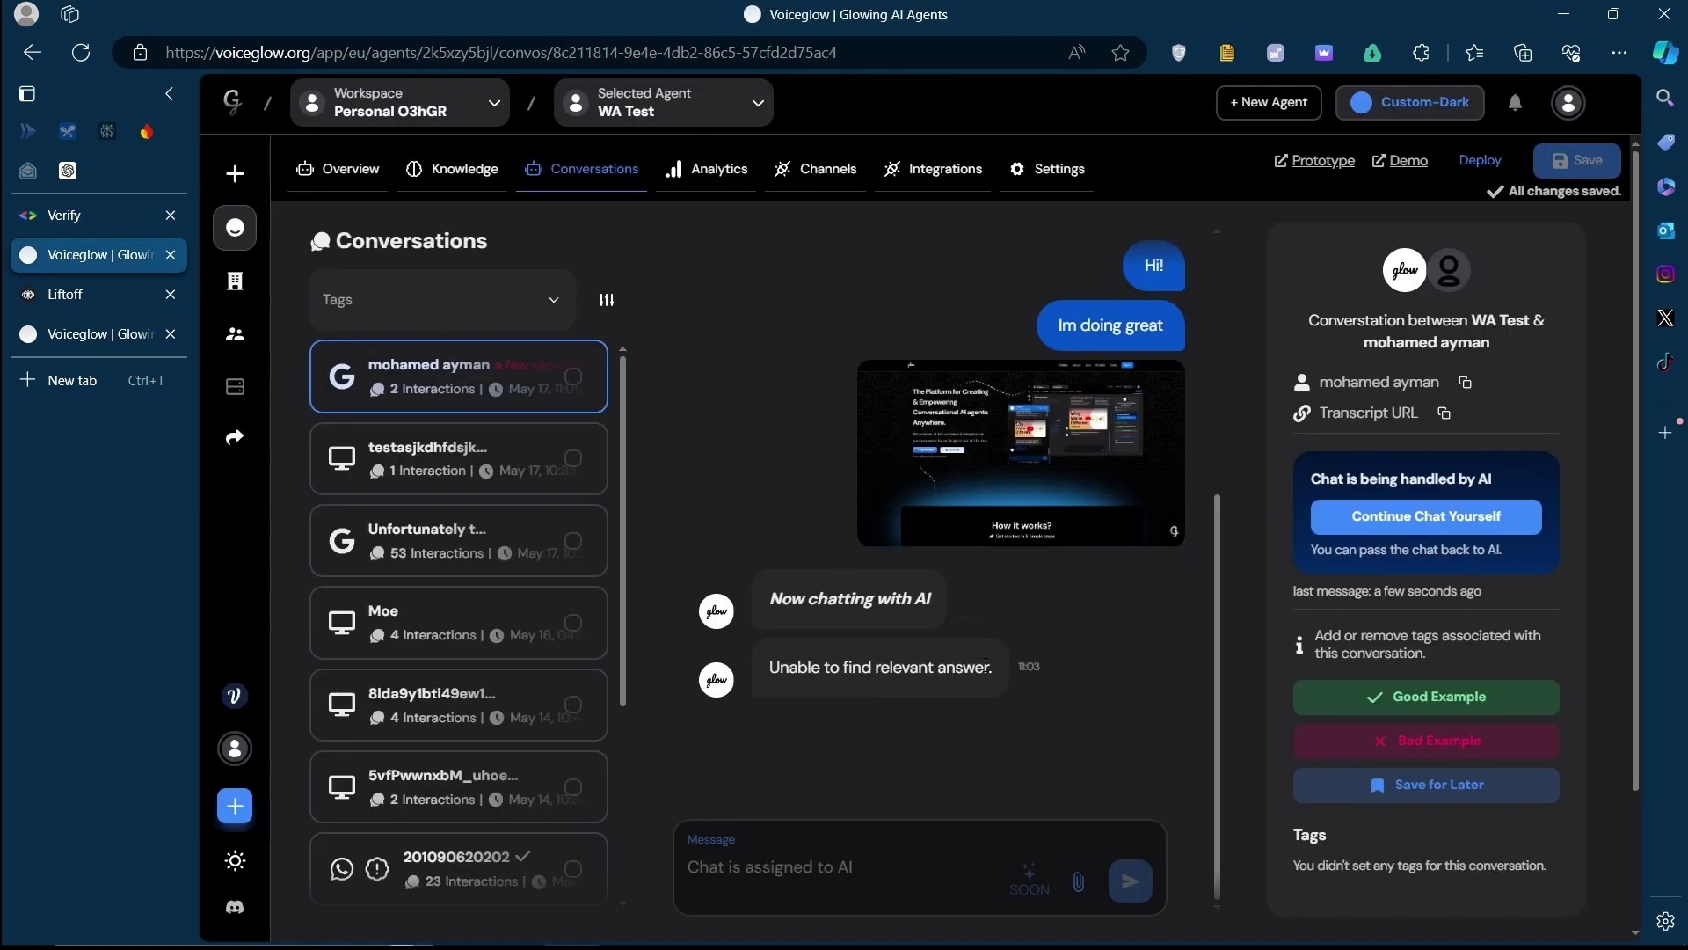
Request Pricing & Packages in the test chat and view the mirrored reply in Voiceglow
click(94, 218)
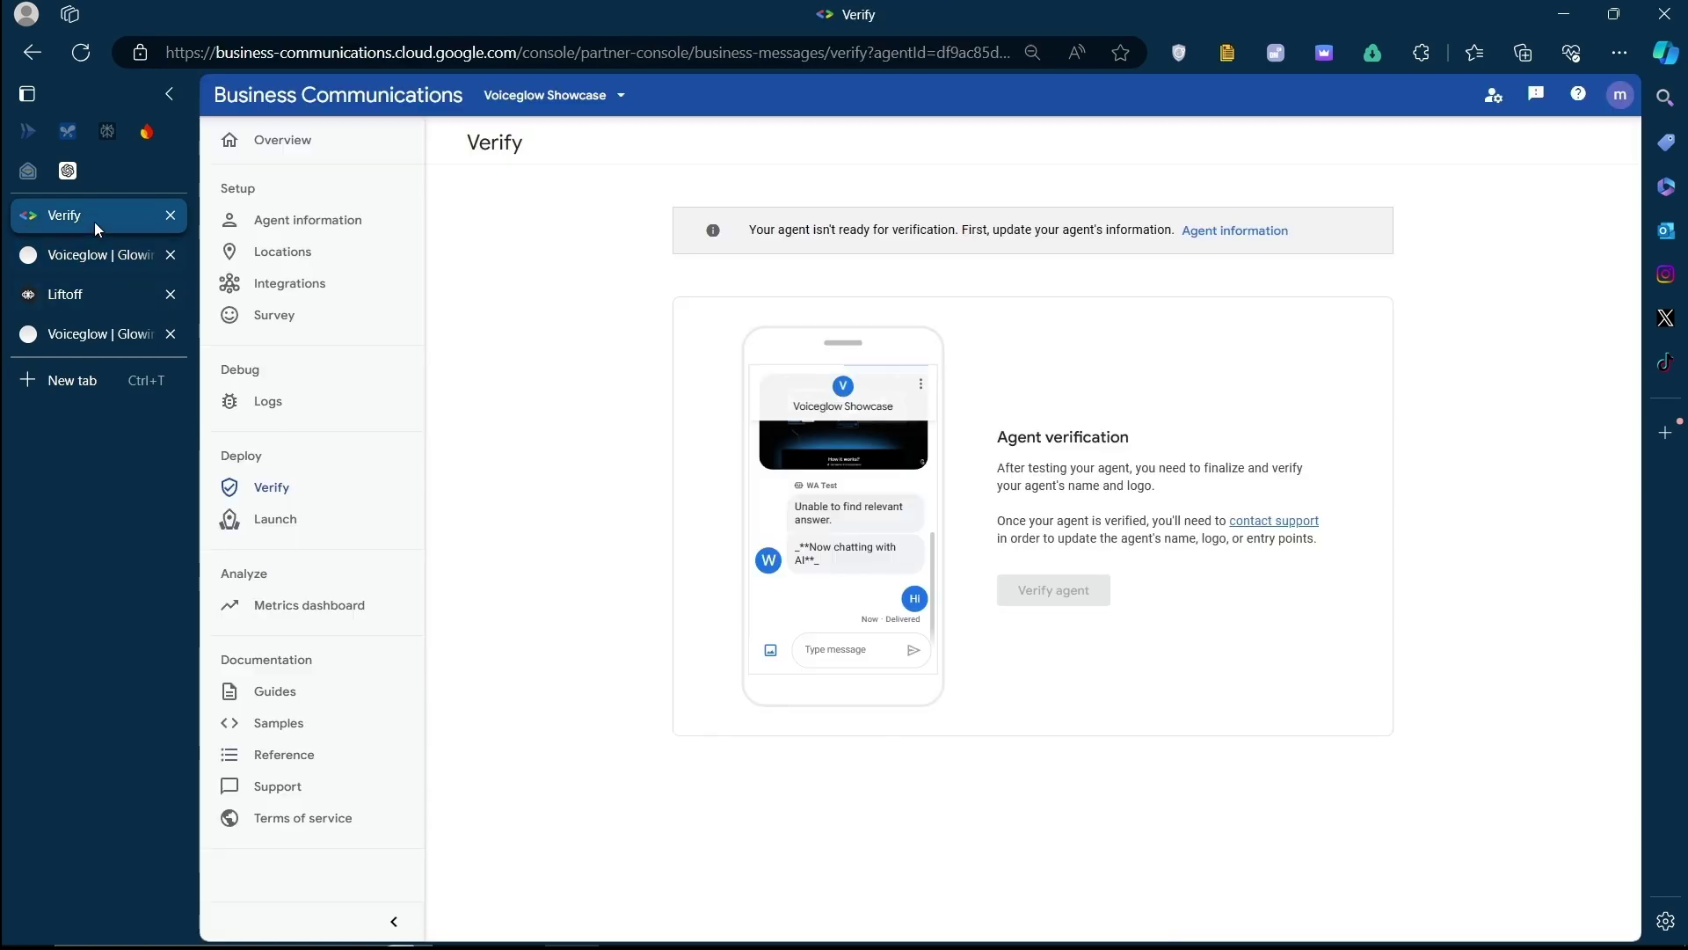
scroll(845, 601, right, 3)
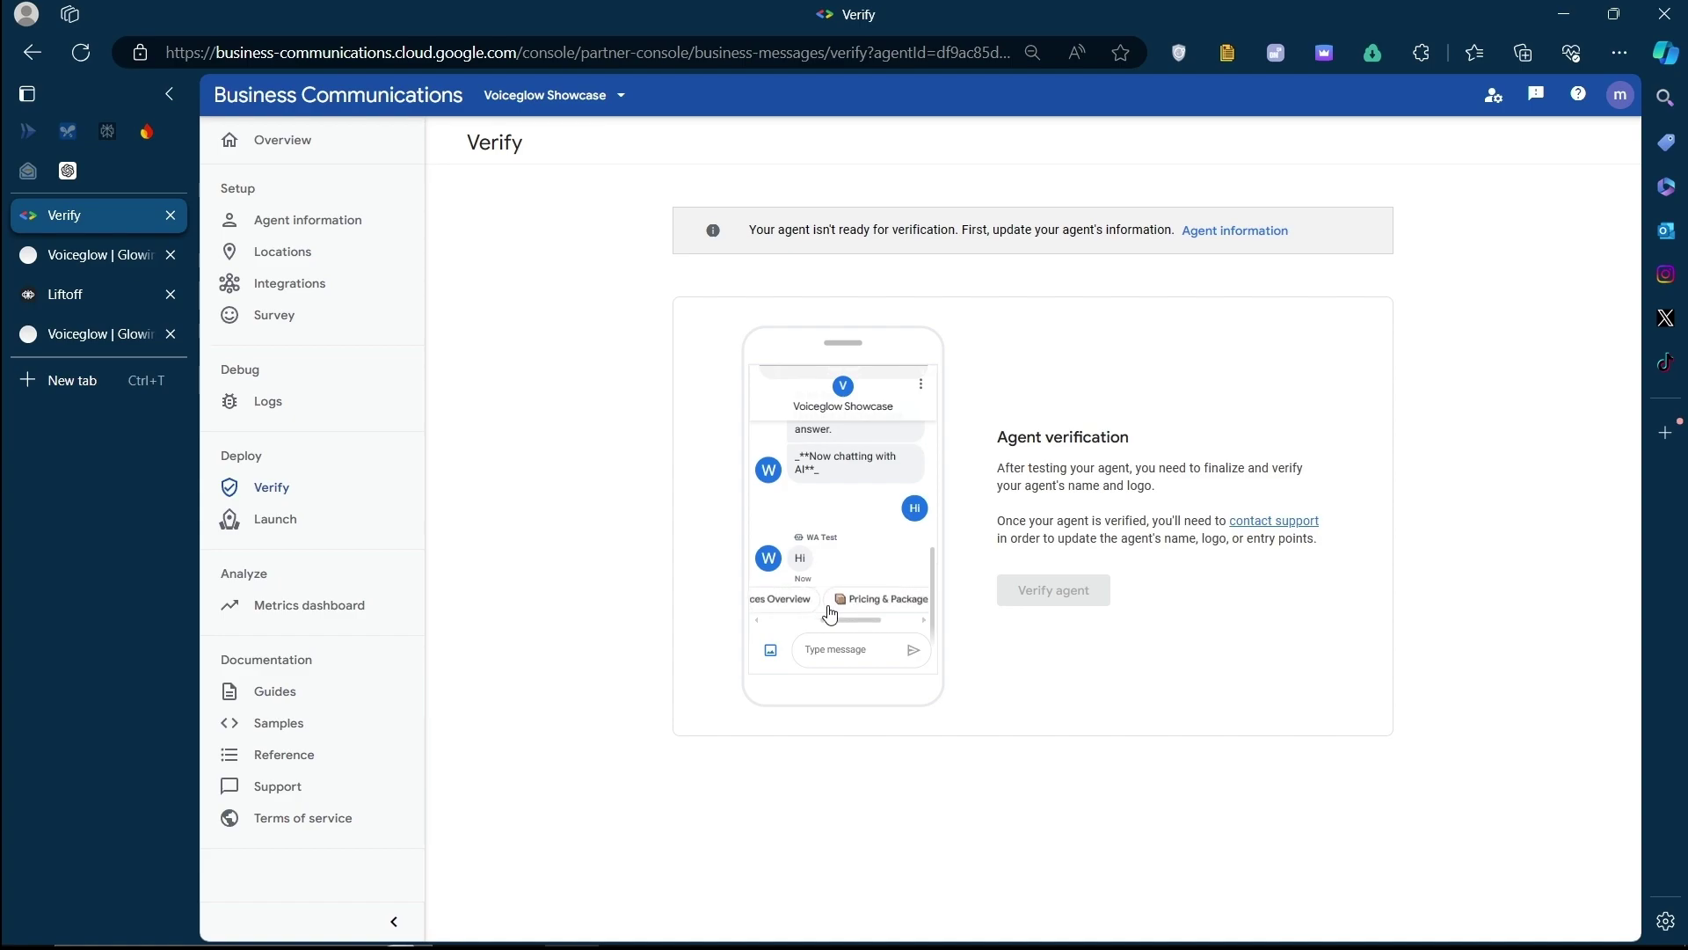
click(885, 601)
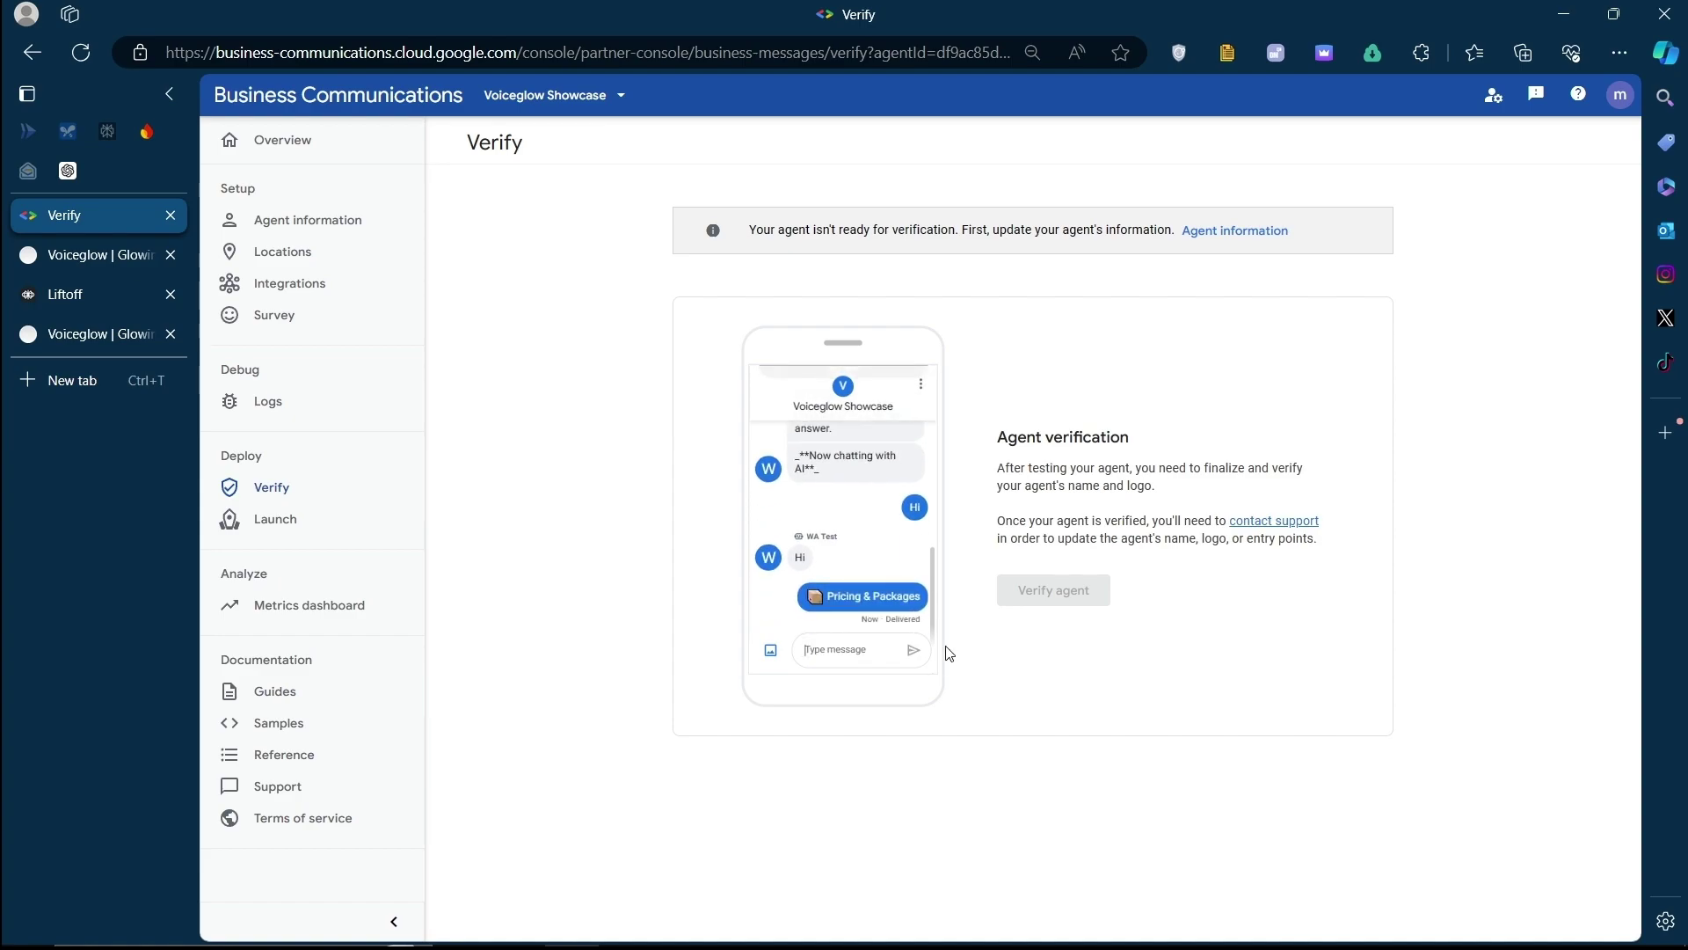
scroll(844, 579, up, 5)
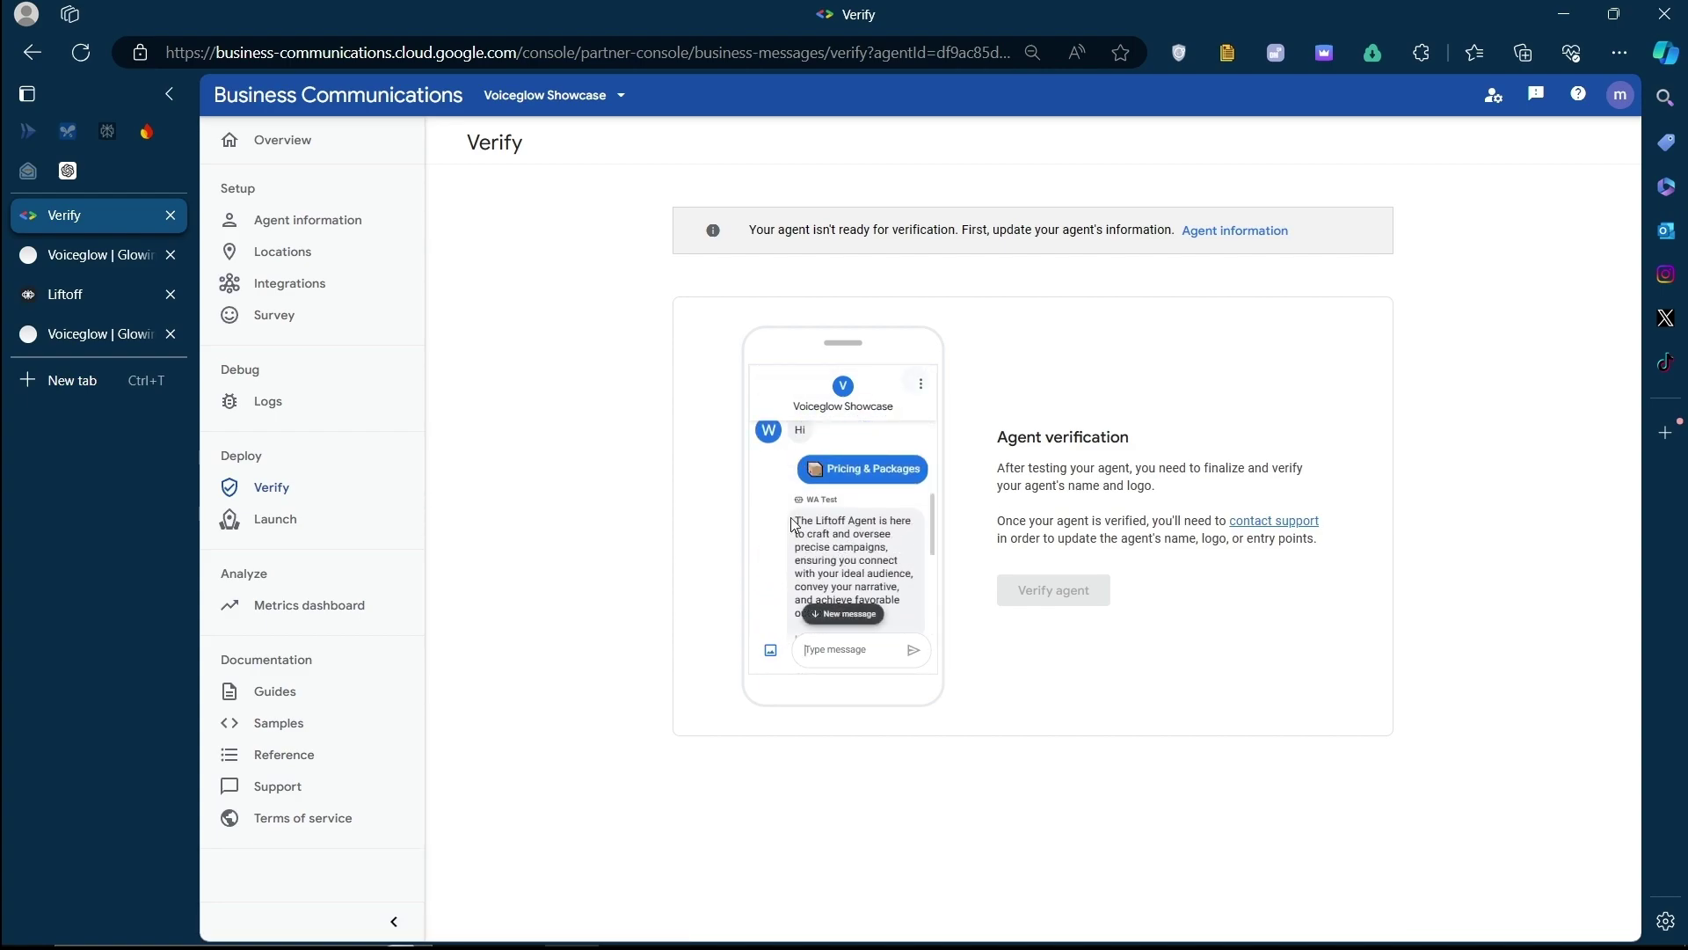
scroll(845, 555, down, 3)
scroll(845, 527, down, 5)
scroll(851, 501, down, 3)
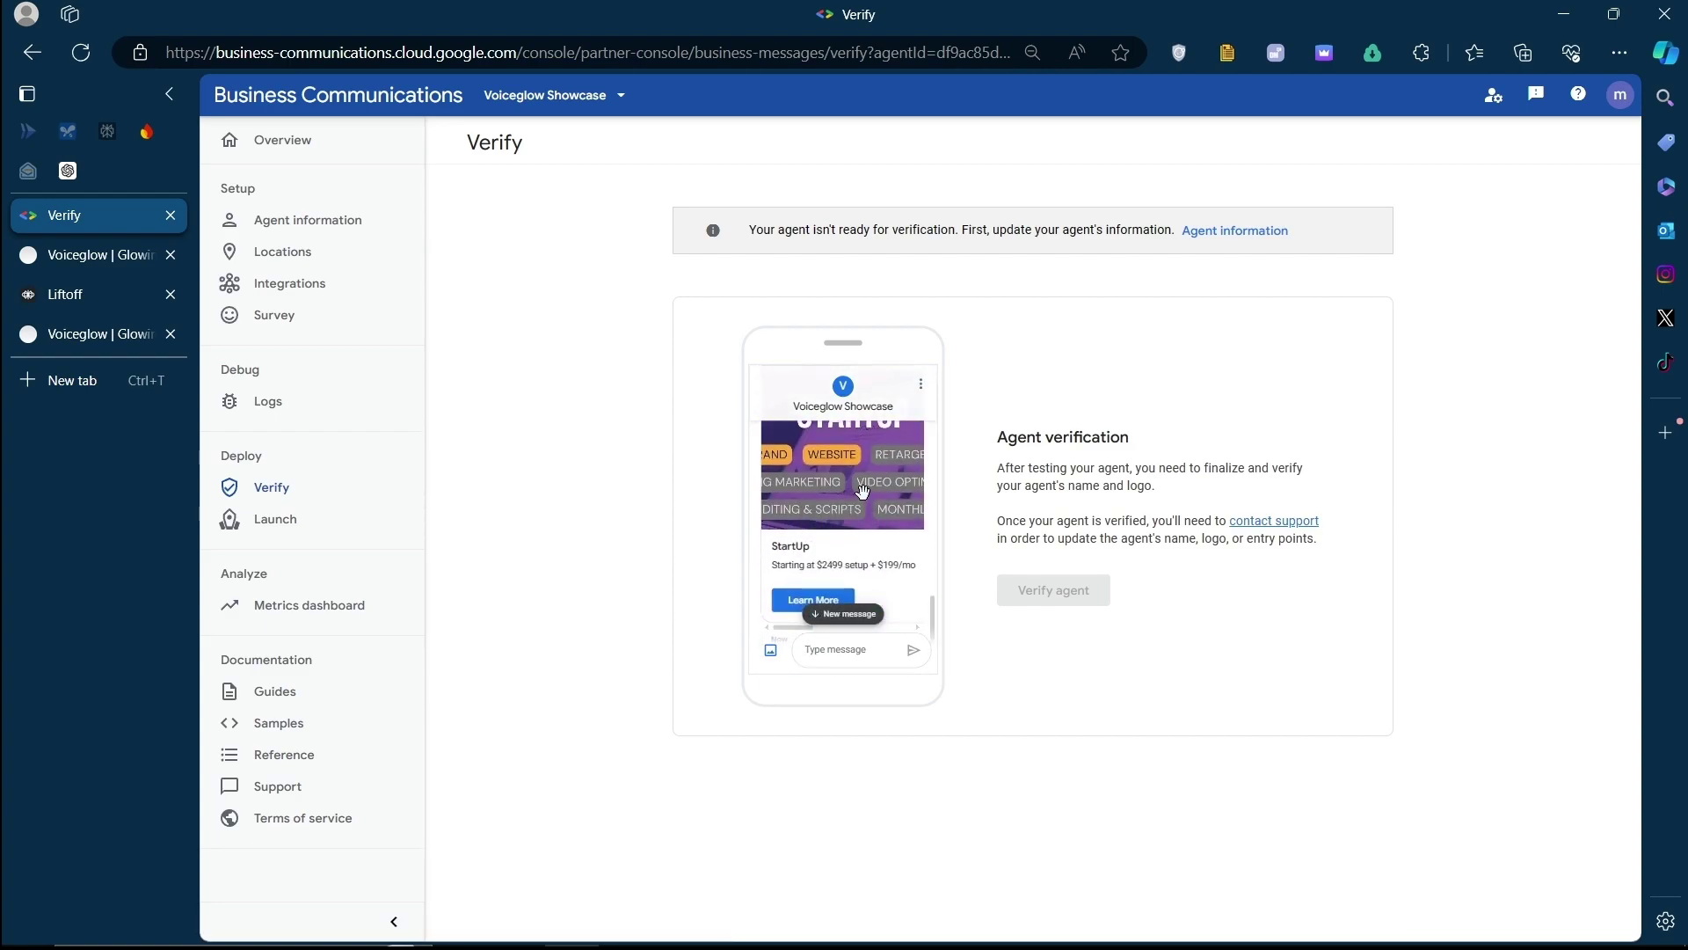
scroll(849, 516, up, 3)
scroll(846, 519, right, 3)
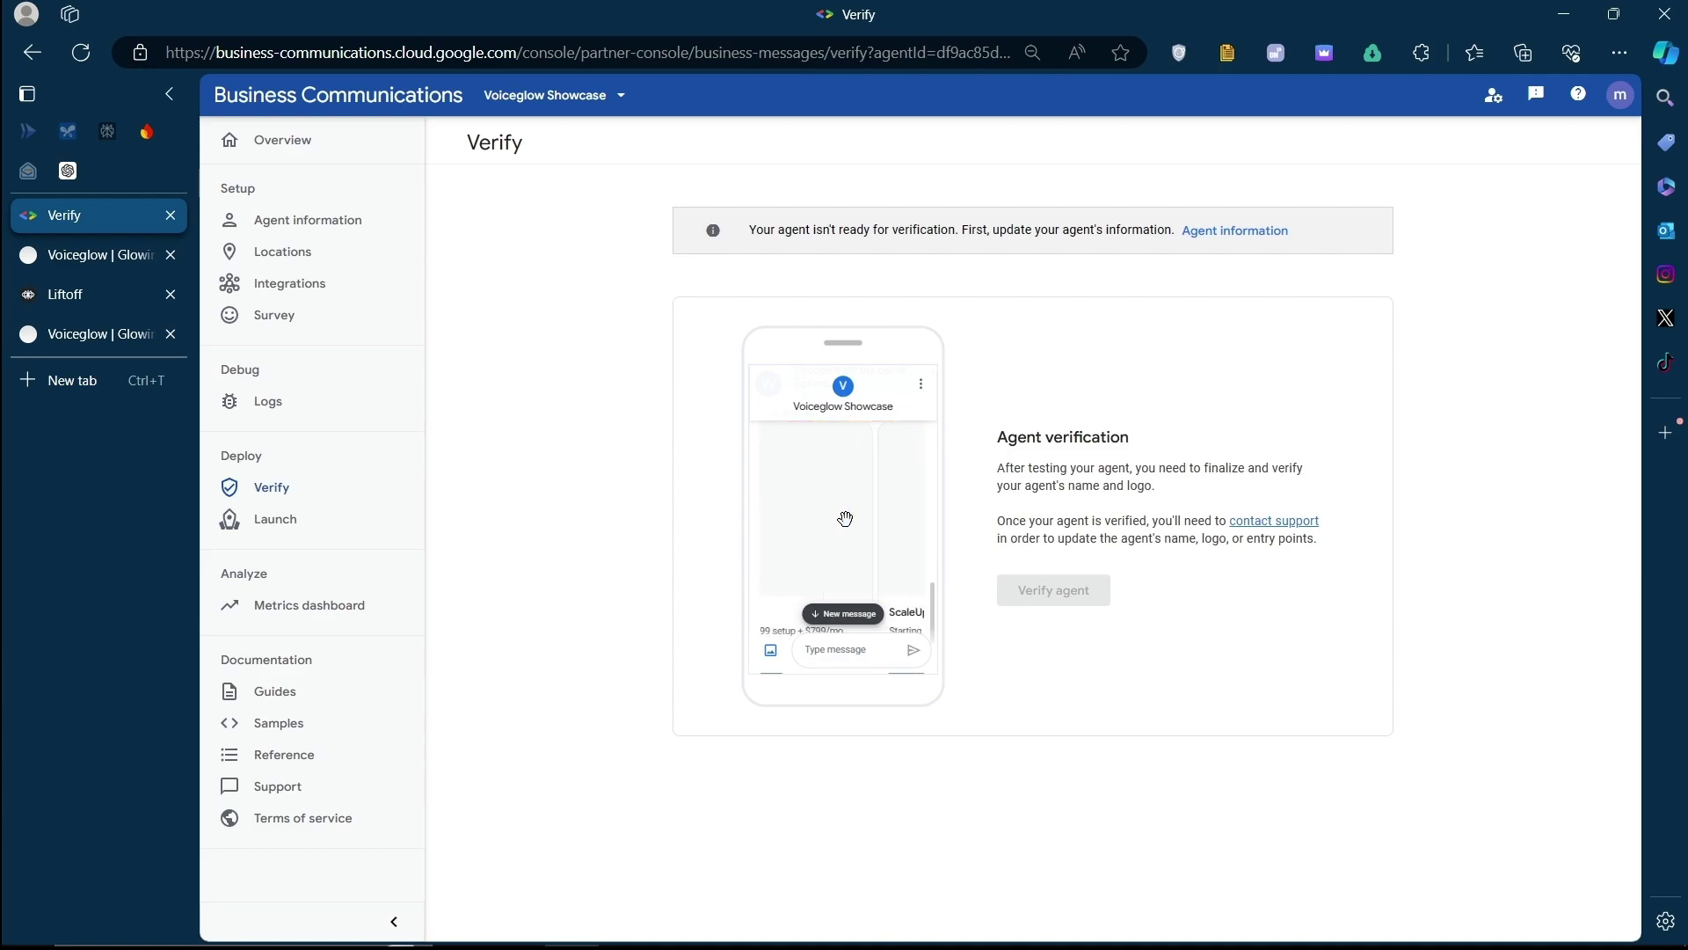
scroll(846, 516, right, 3)
scroll(844, 498, right, 3)
scroll(842, 495, left, 3)
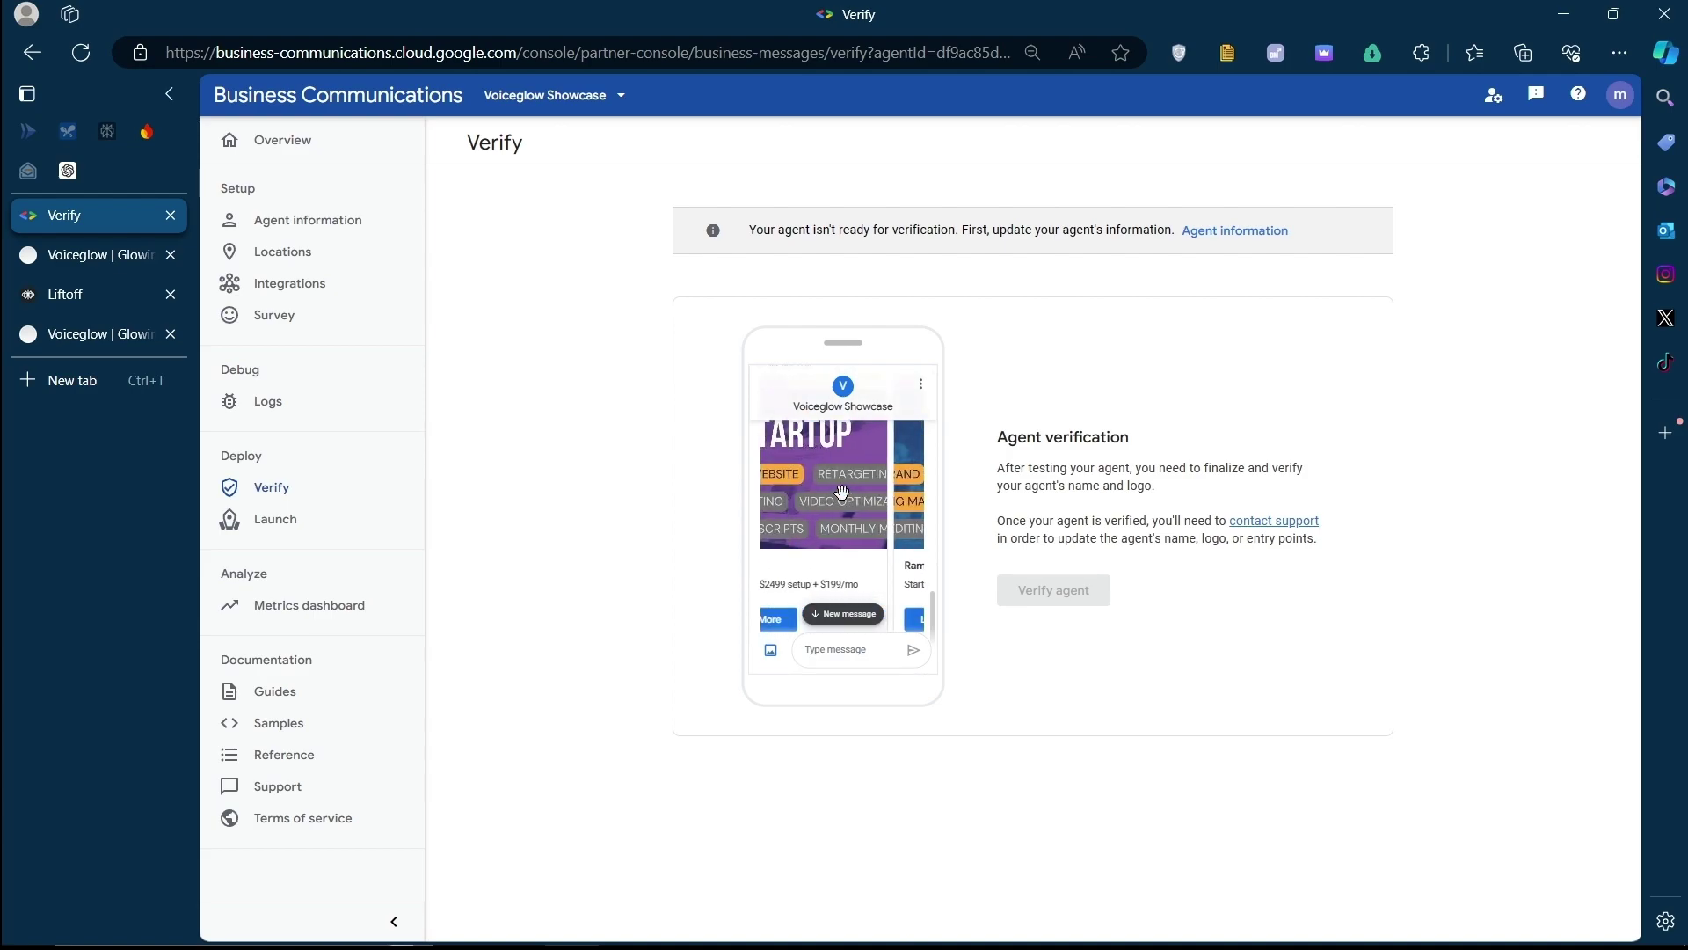
key(ctrl+Tab)
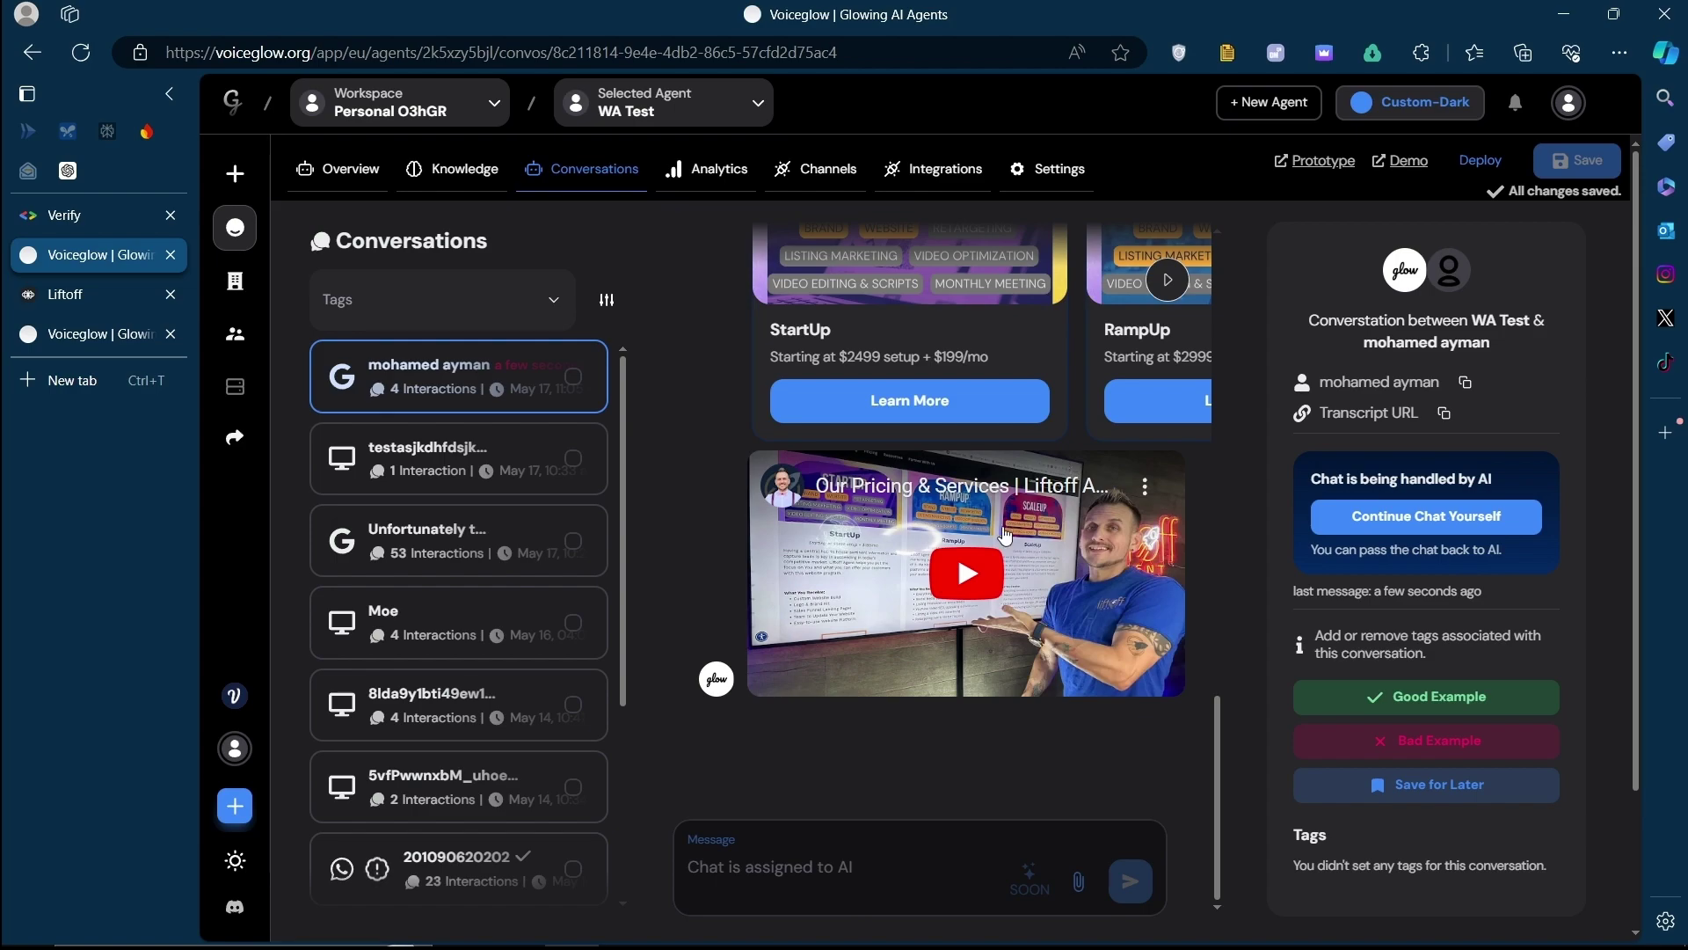
scroll(830, 502, up, 1)
scroll(783, 418, up, 3)
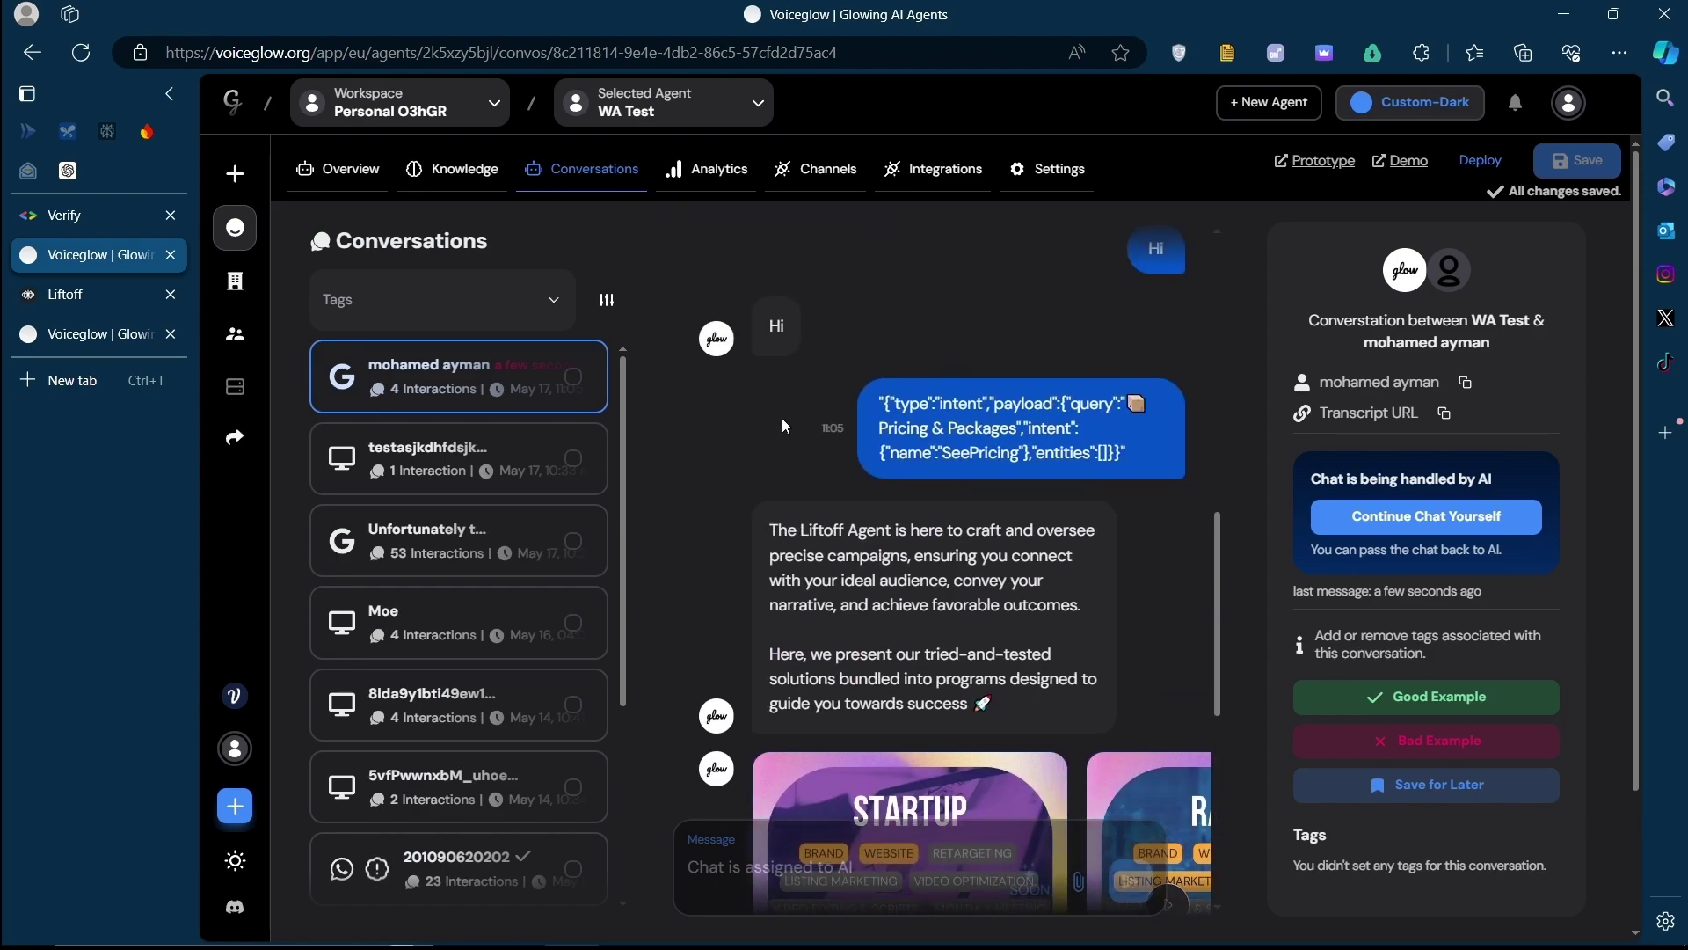
View the agent's analytics and knowledge base, then open the Agency white-label settings' Clients list
click(692, 186)
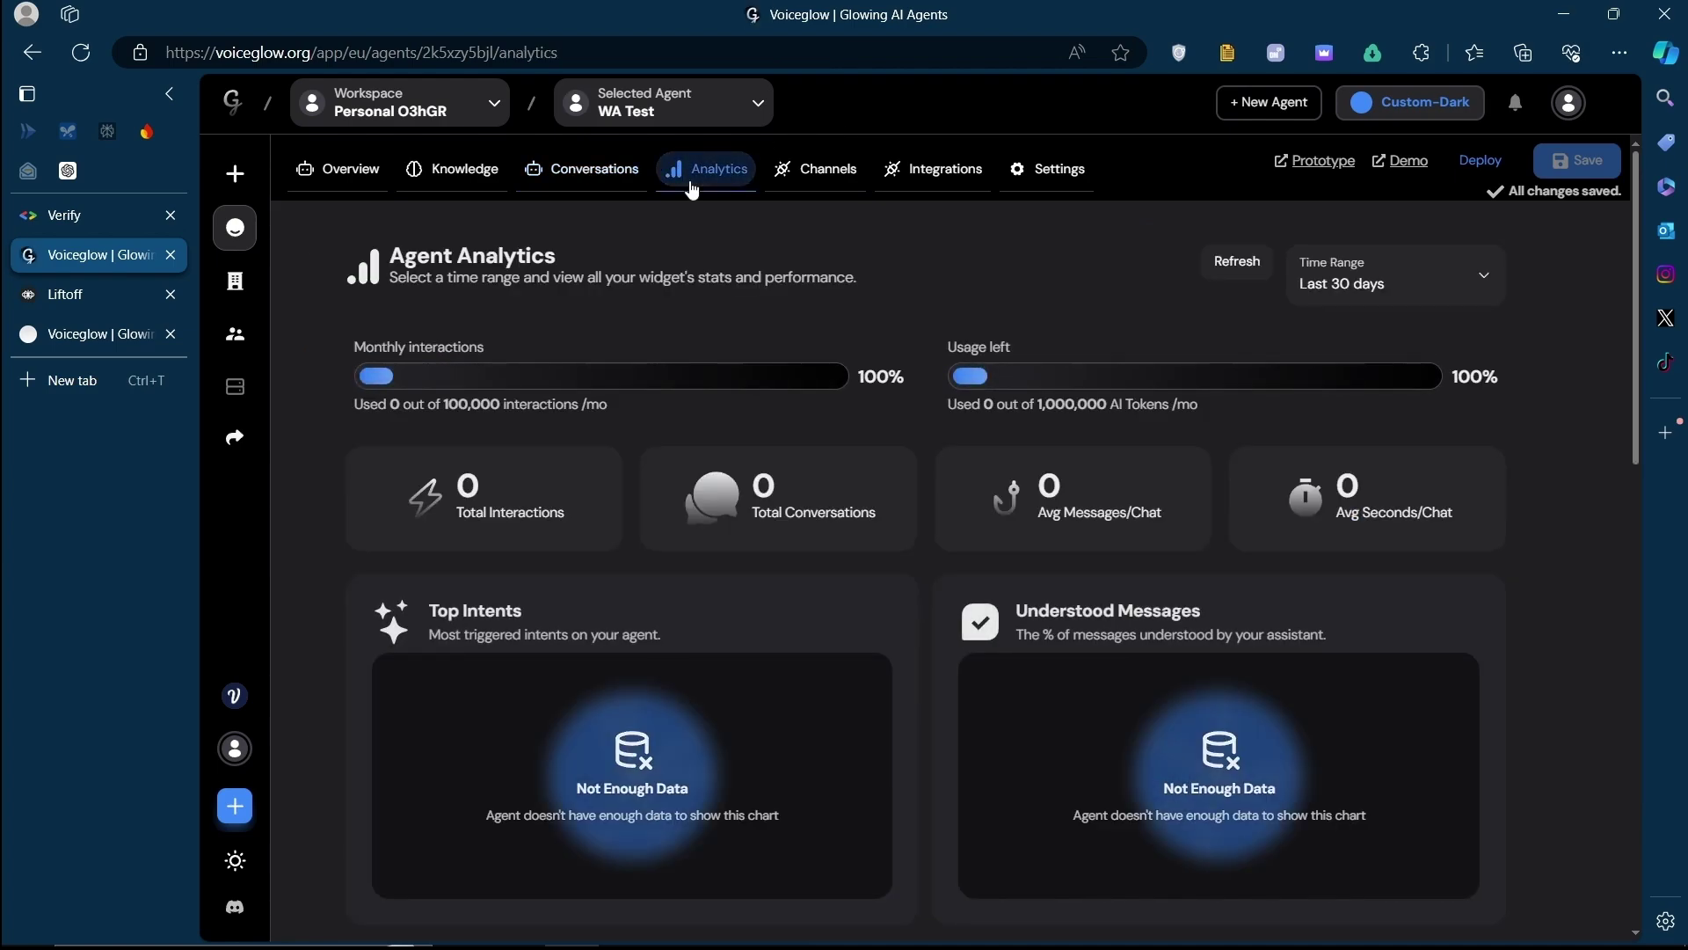
click(452, 169)
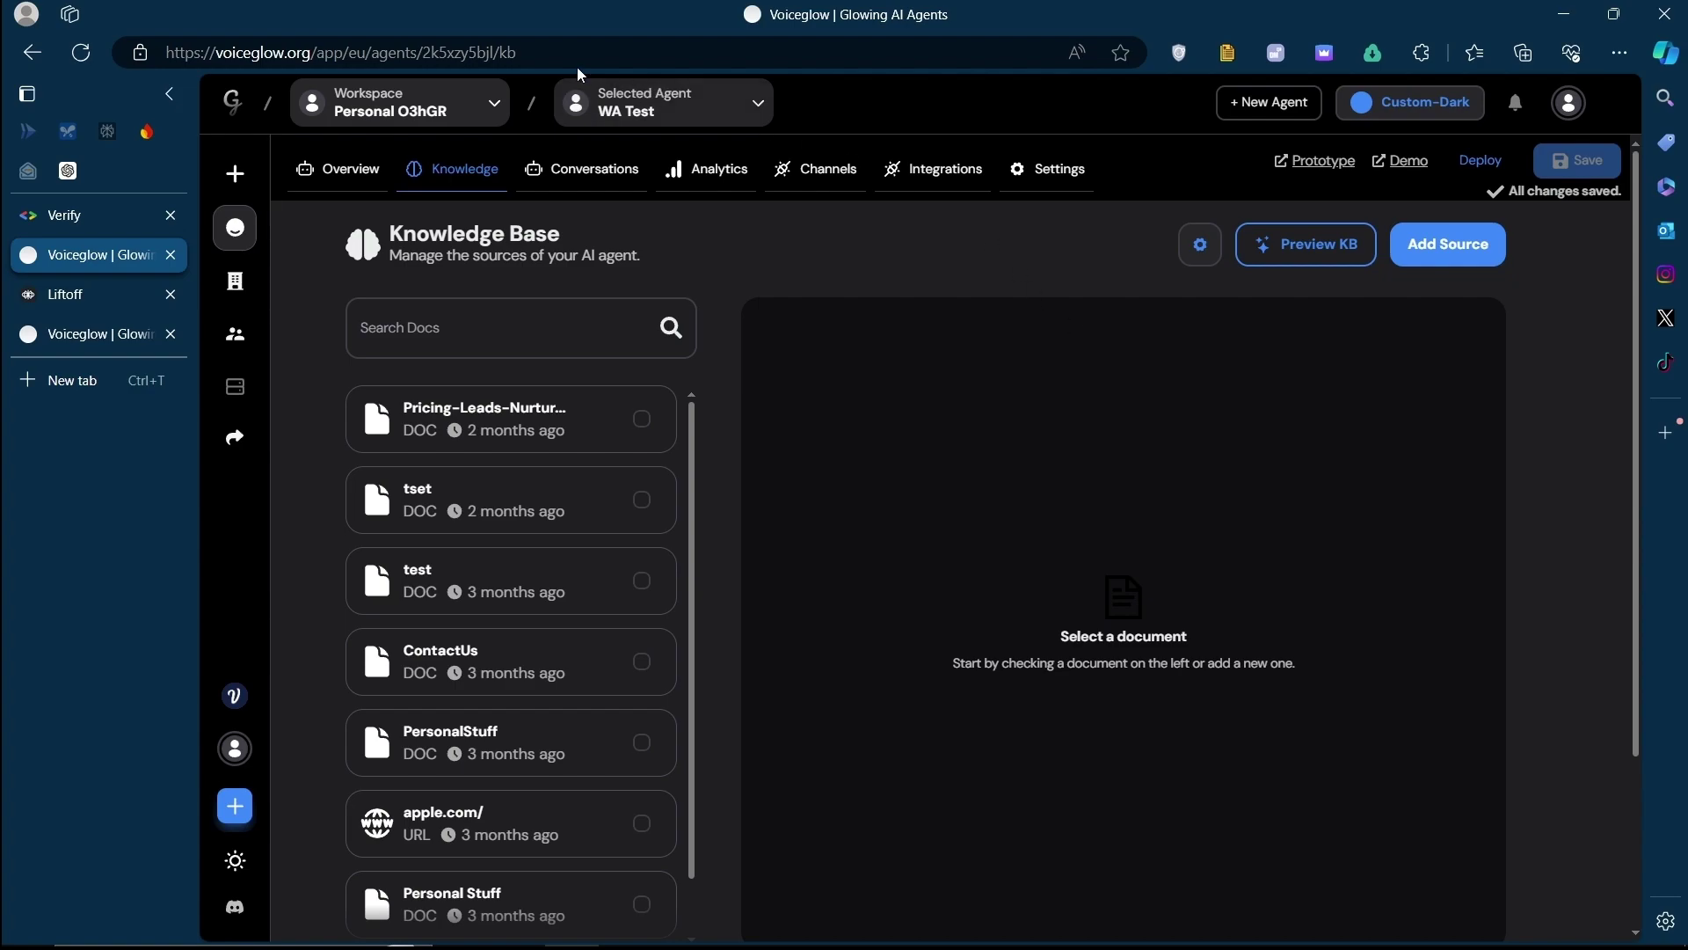
click(166, 57)
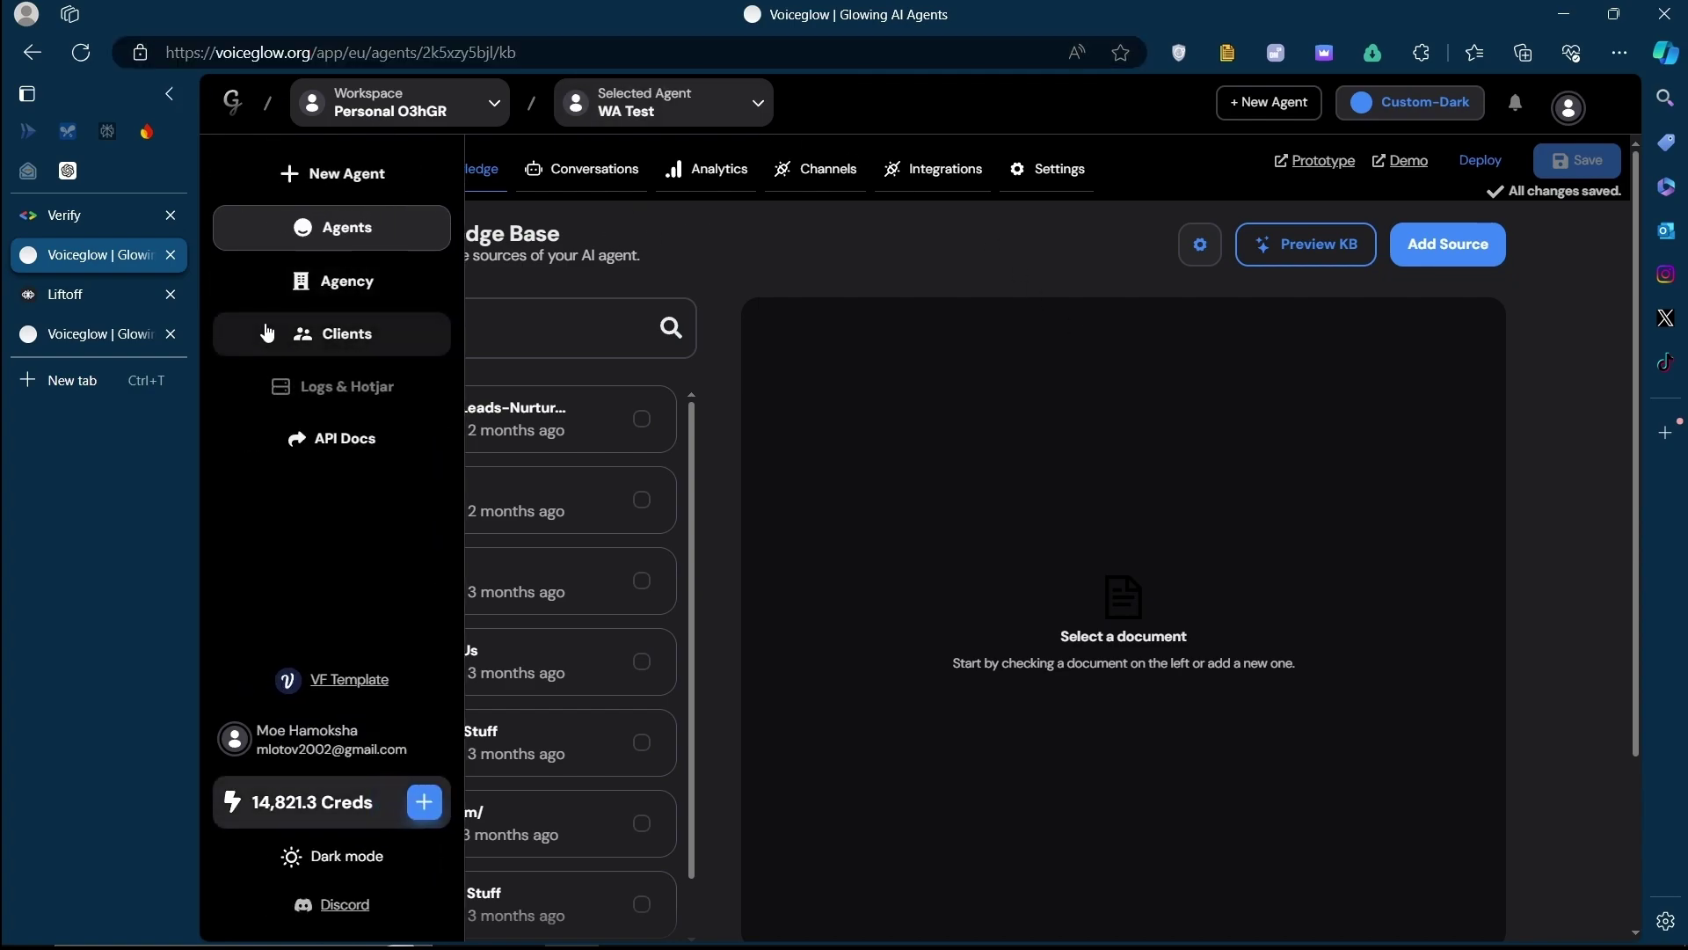
click(337, 281)
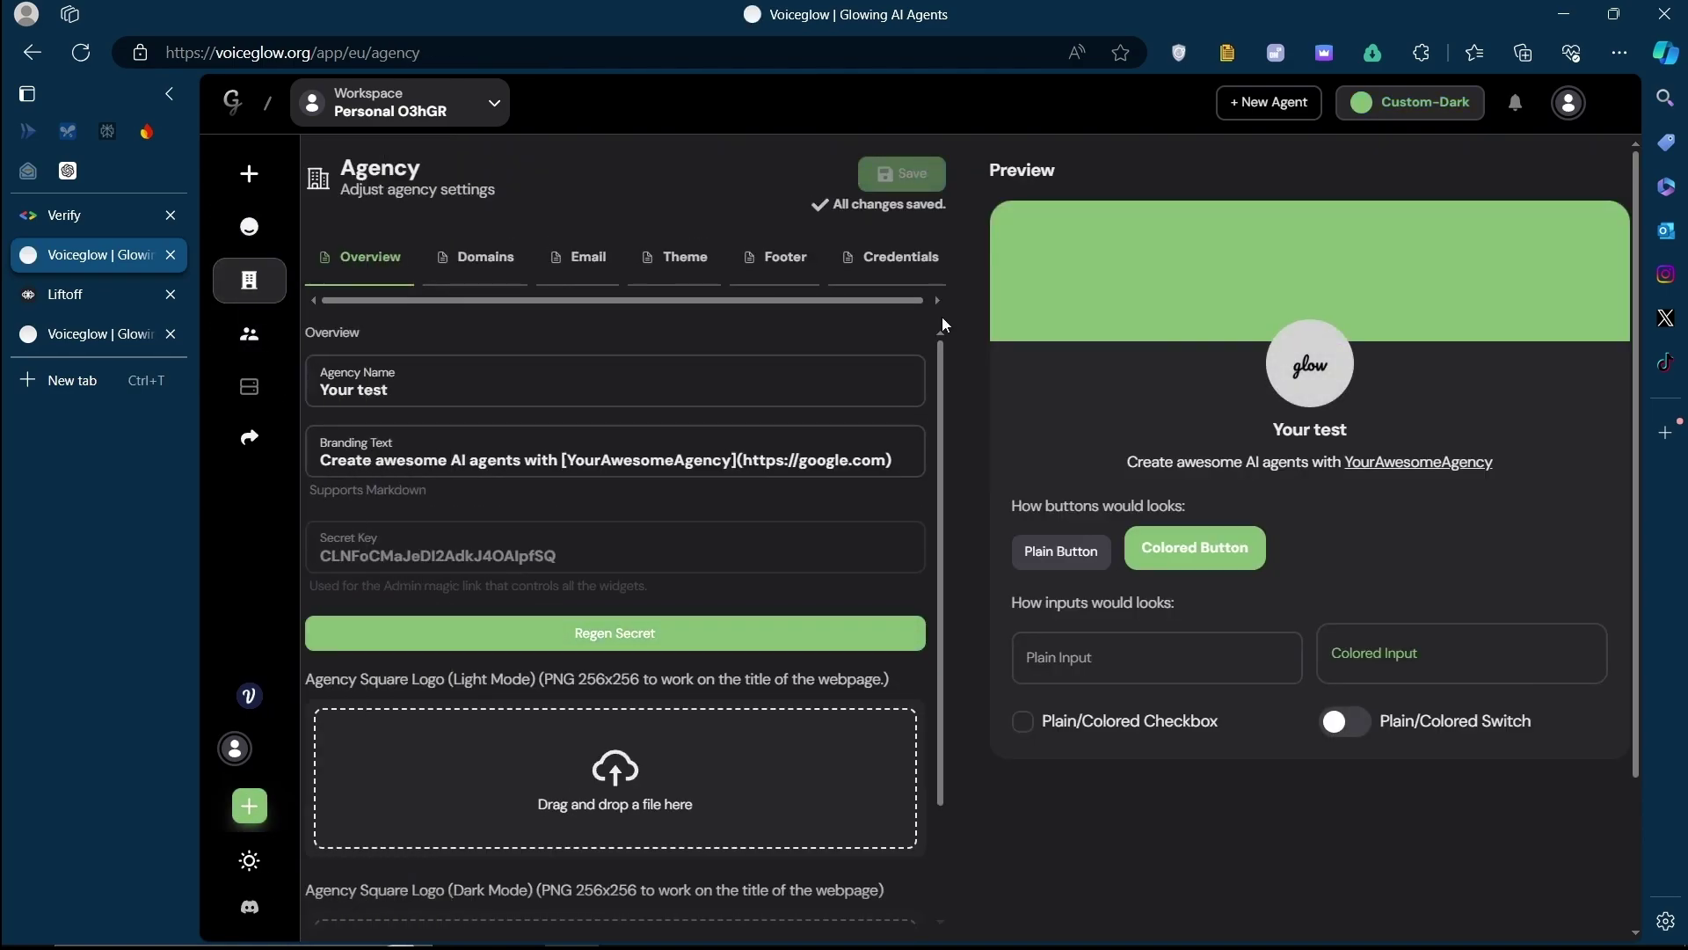
scroll(672, 382, down, 1)
click(304, 334)
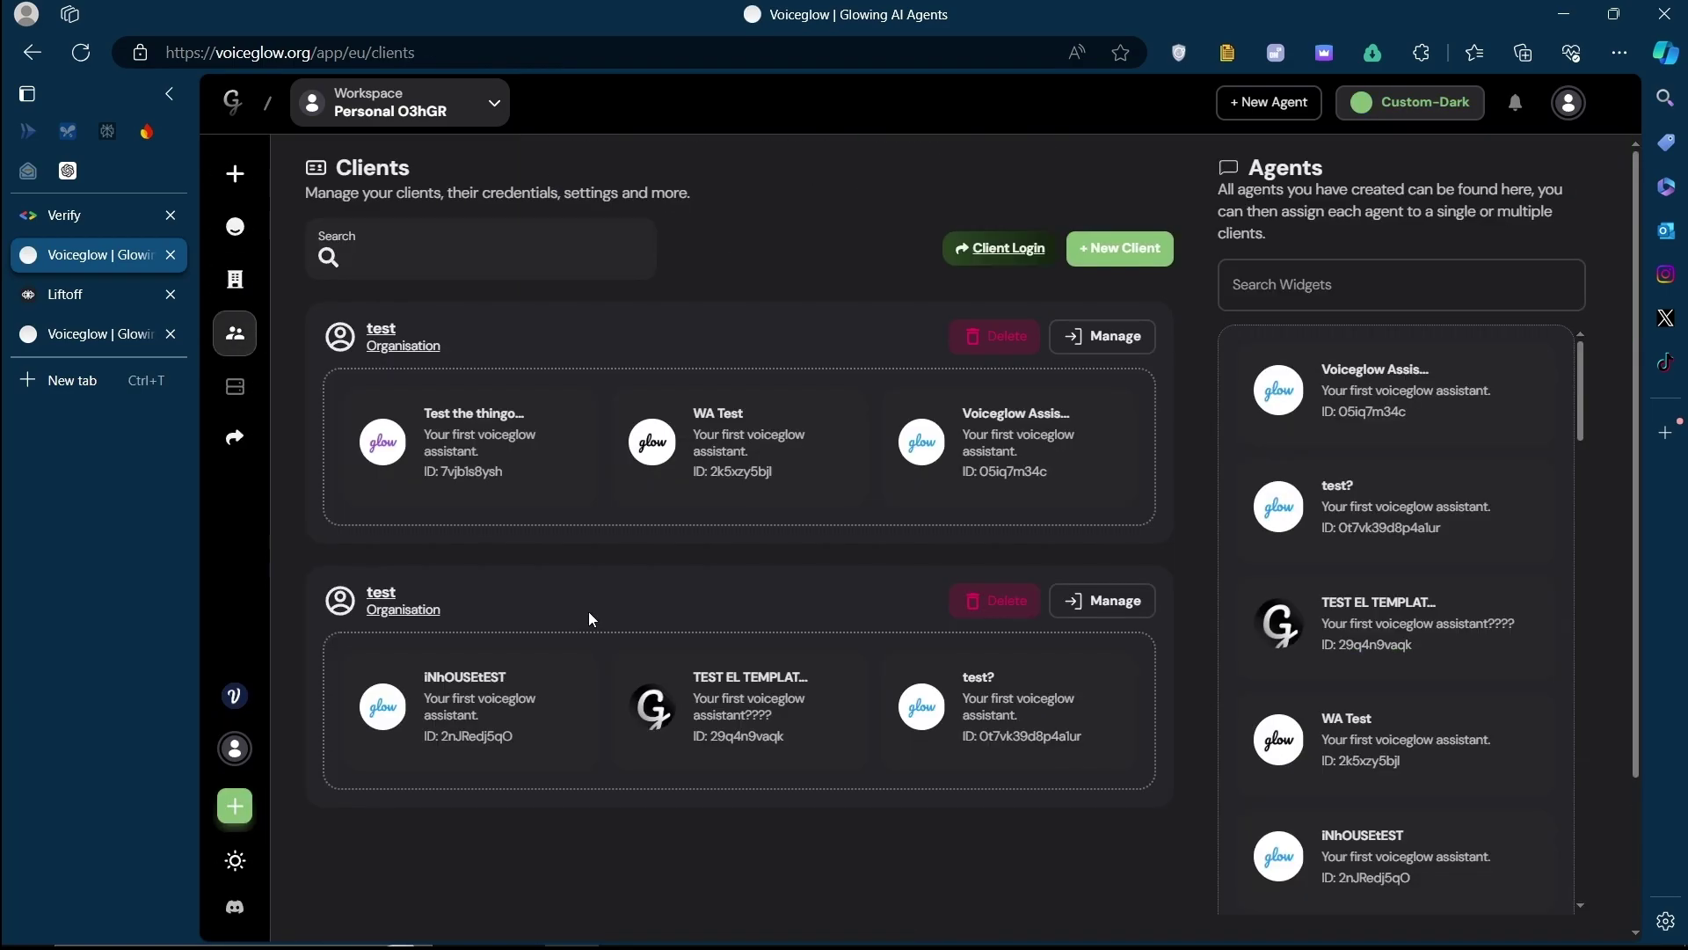